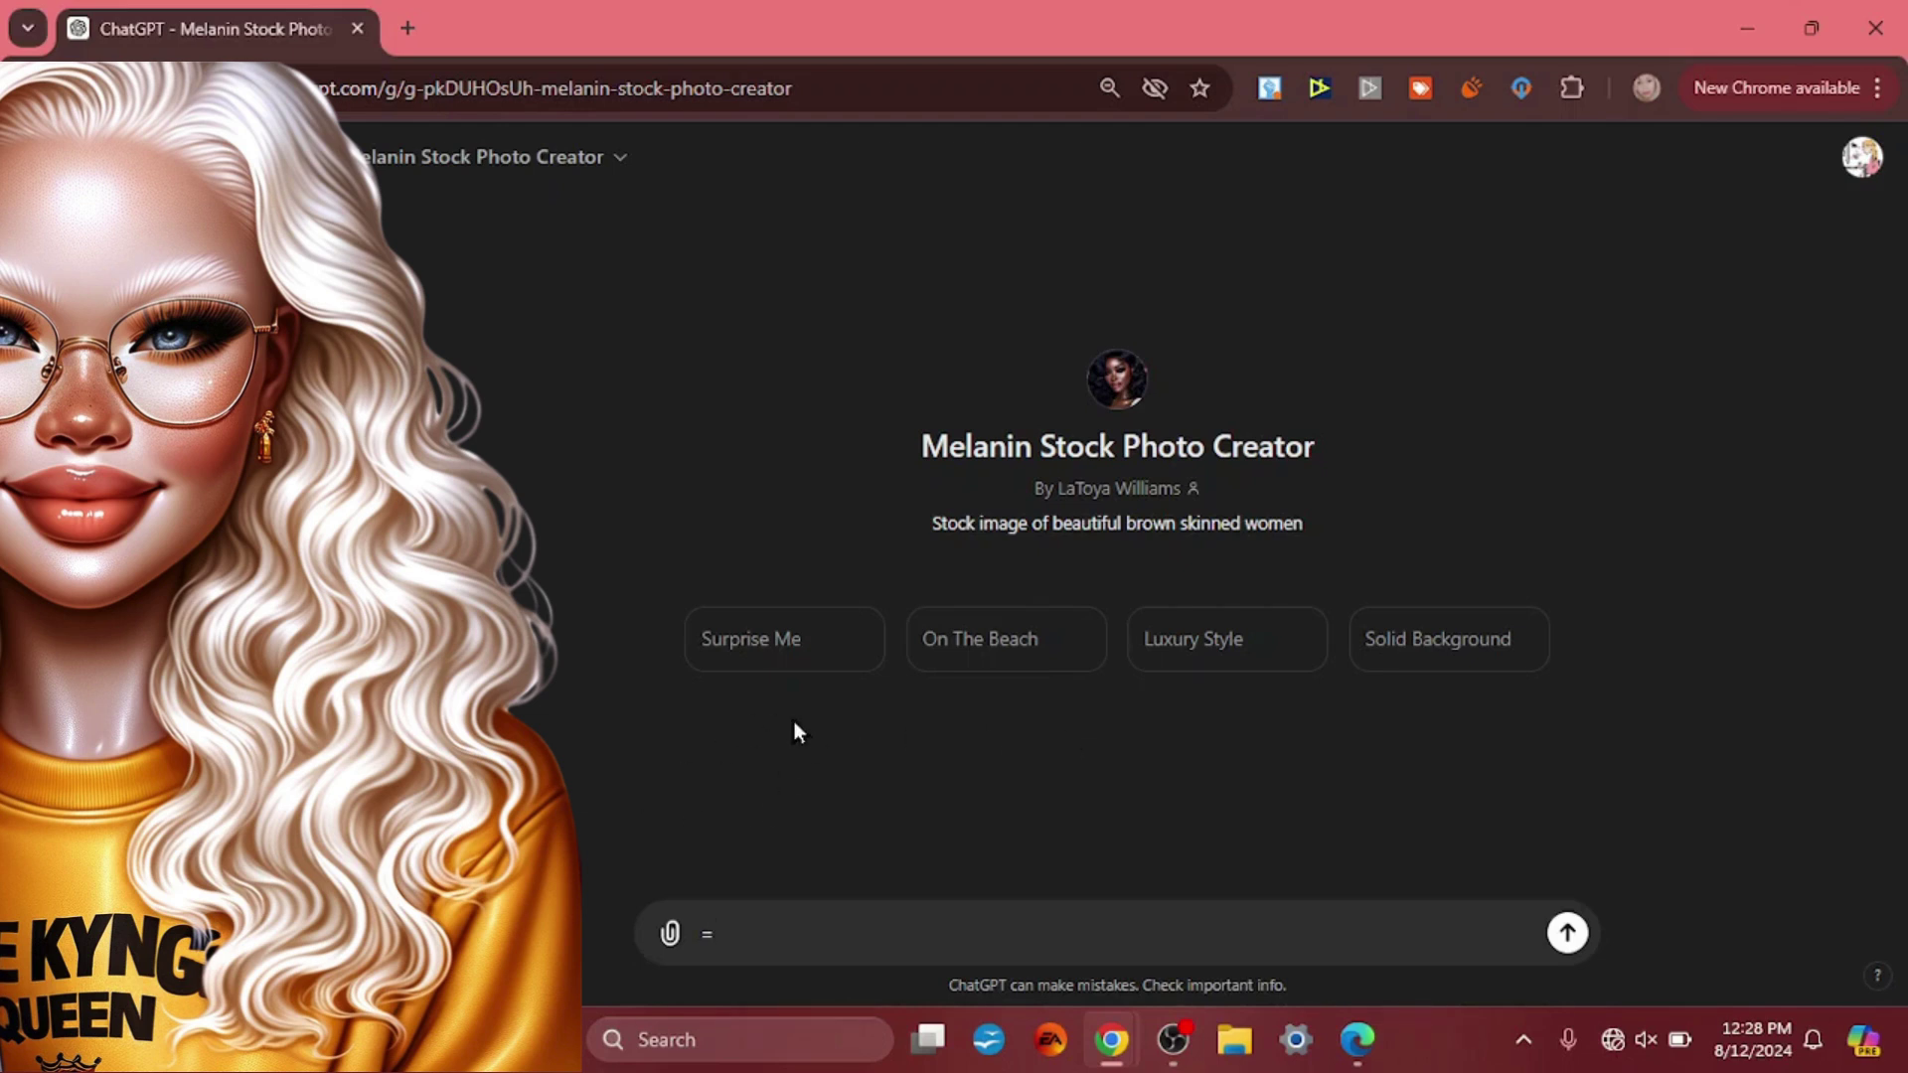
- Generate a 'Surprise Me' portrait of a curly-haired woman against city lights and view it enlarged
left_click(778, 644)
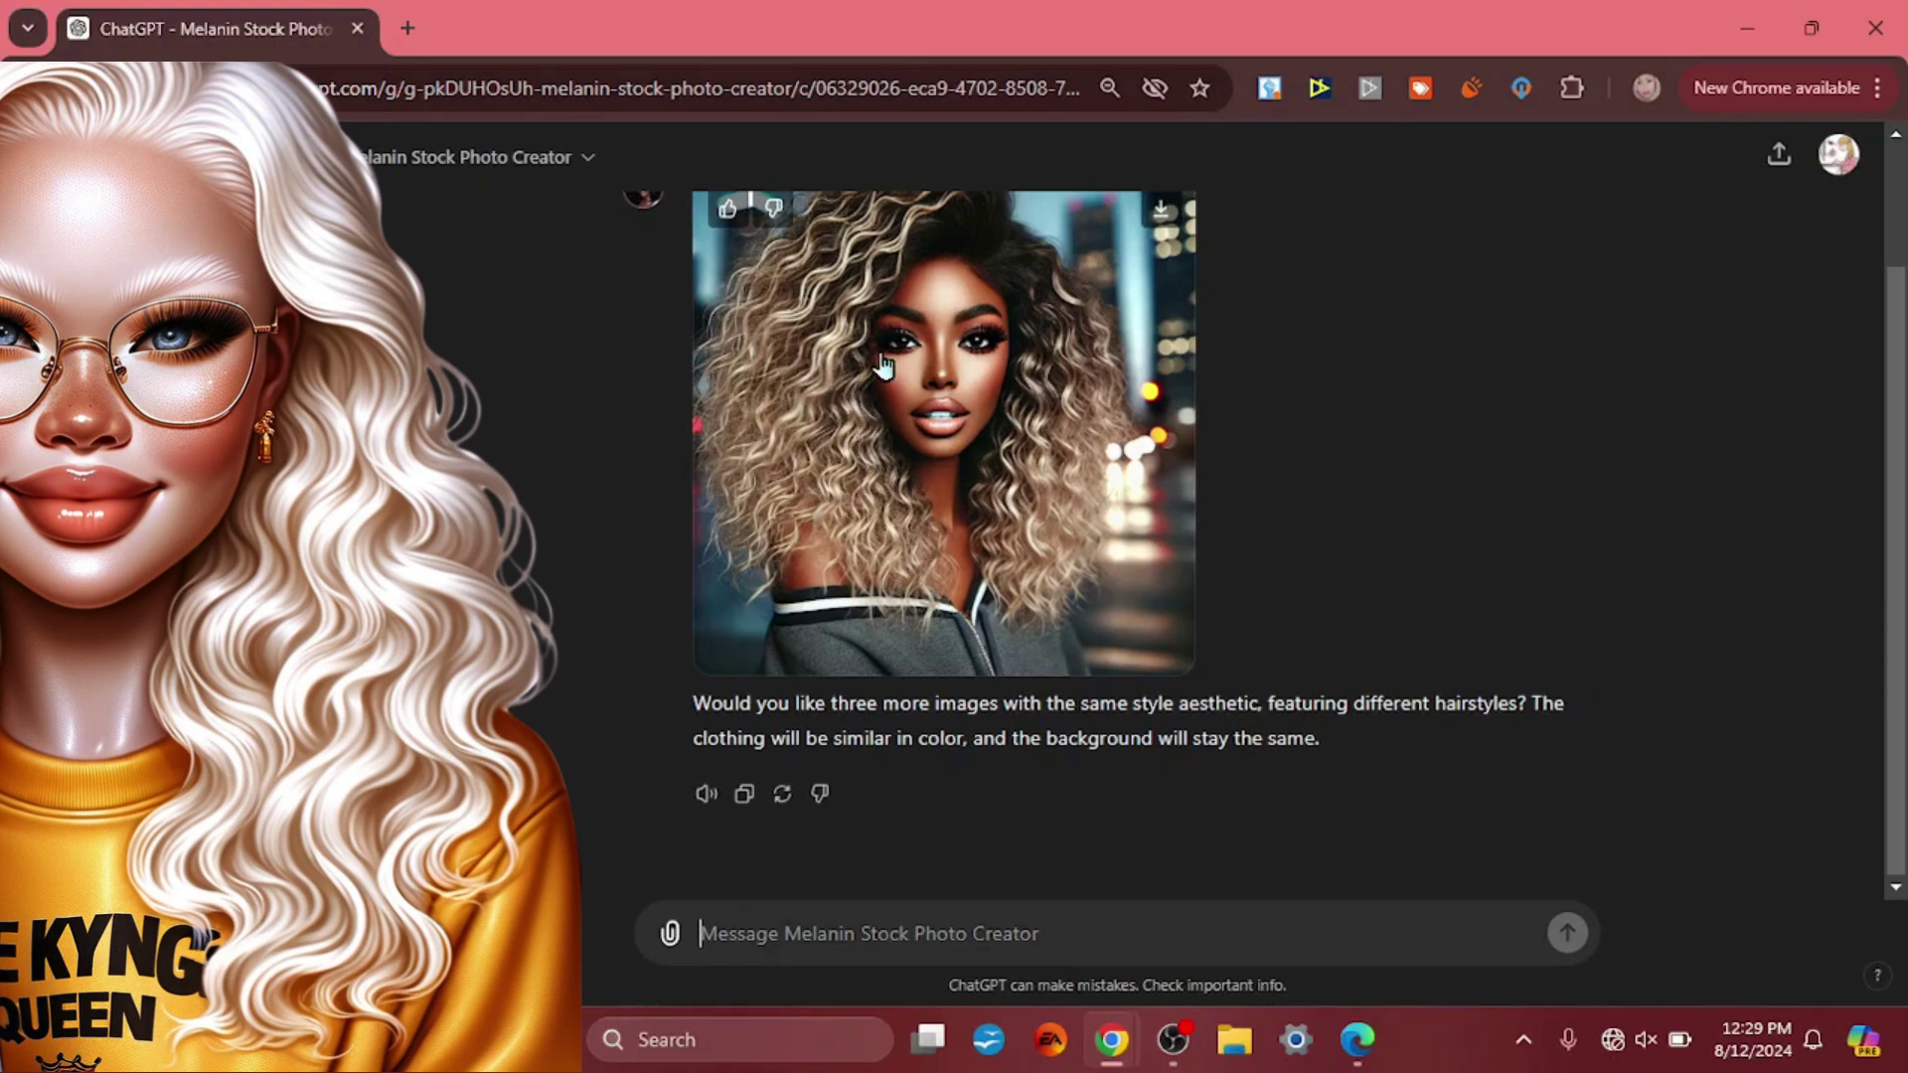
left_click(882, 366)
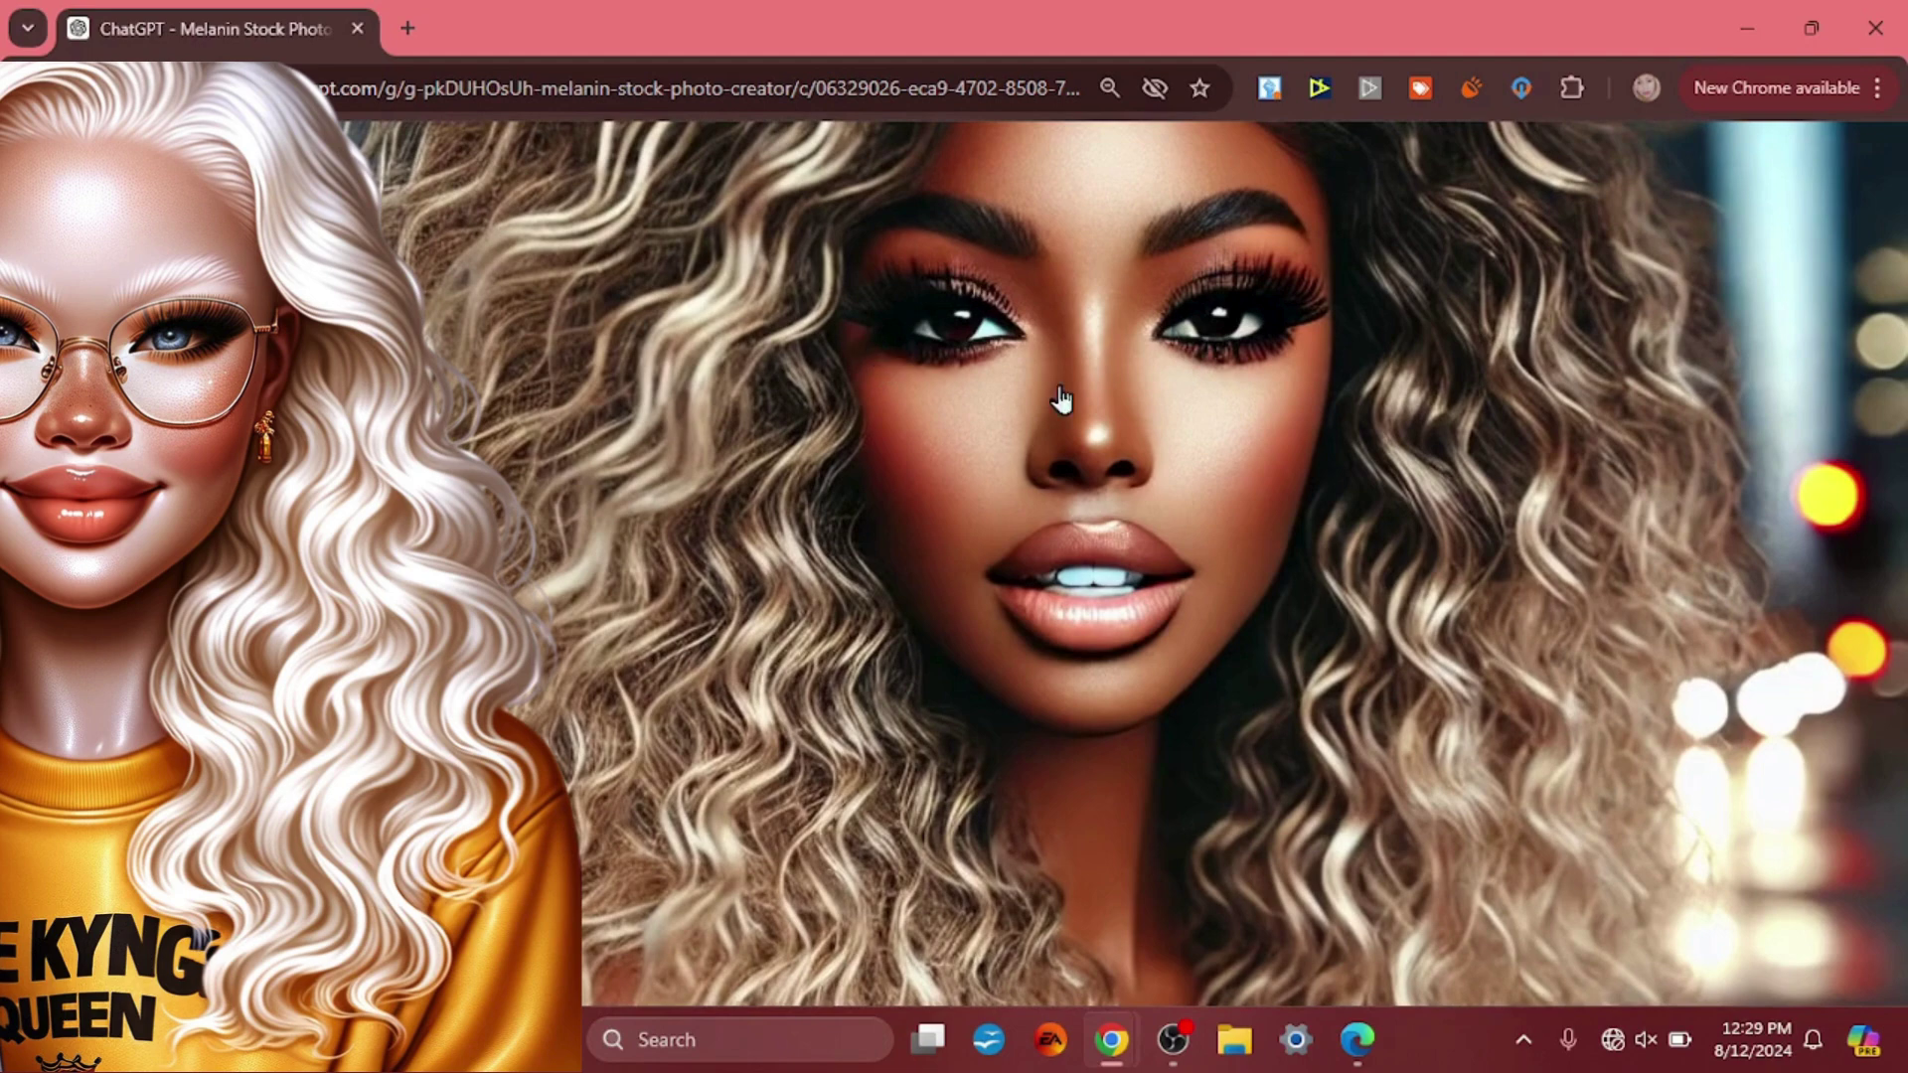
left_click(1169, 402)
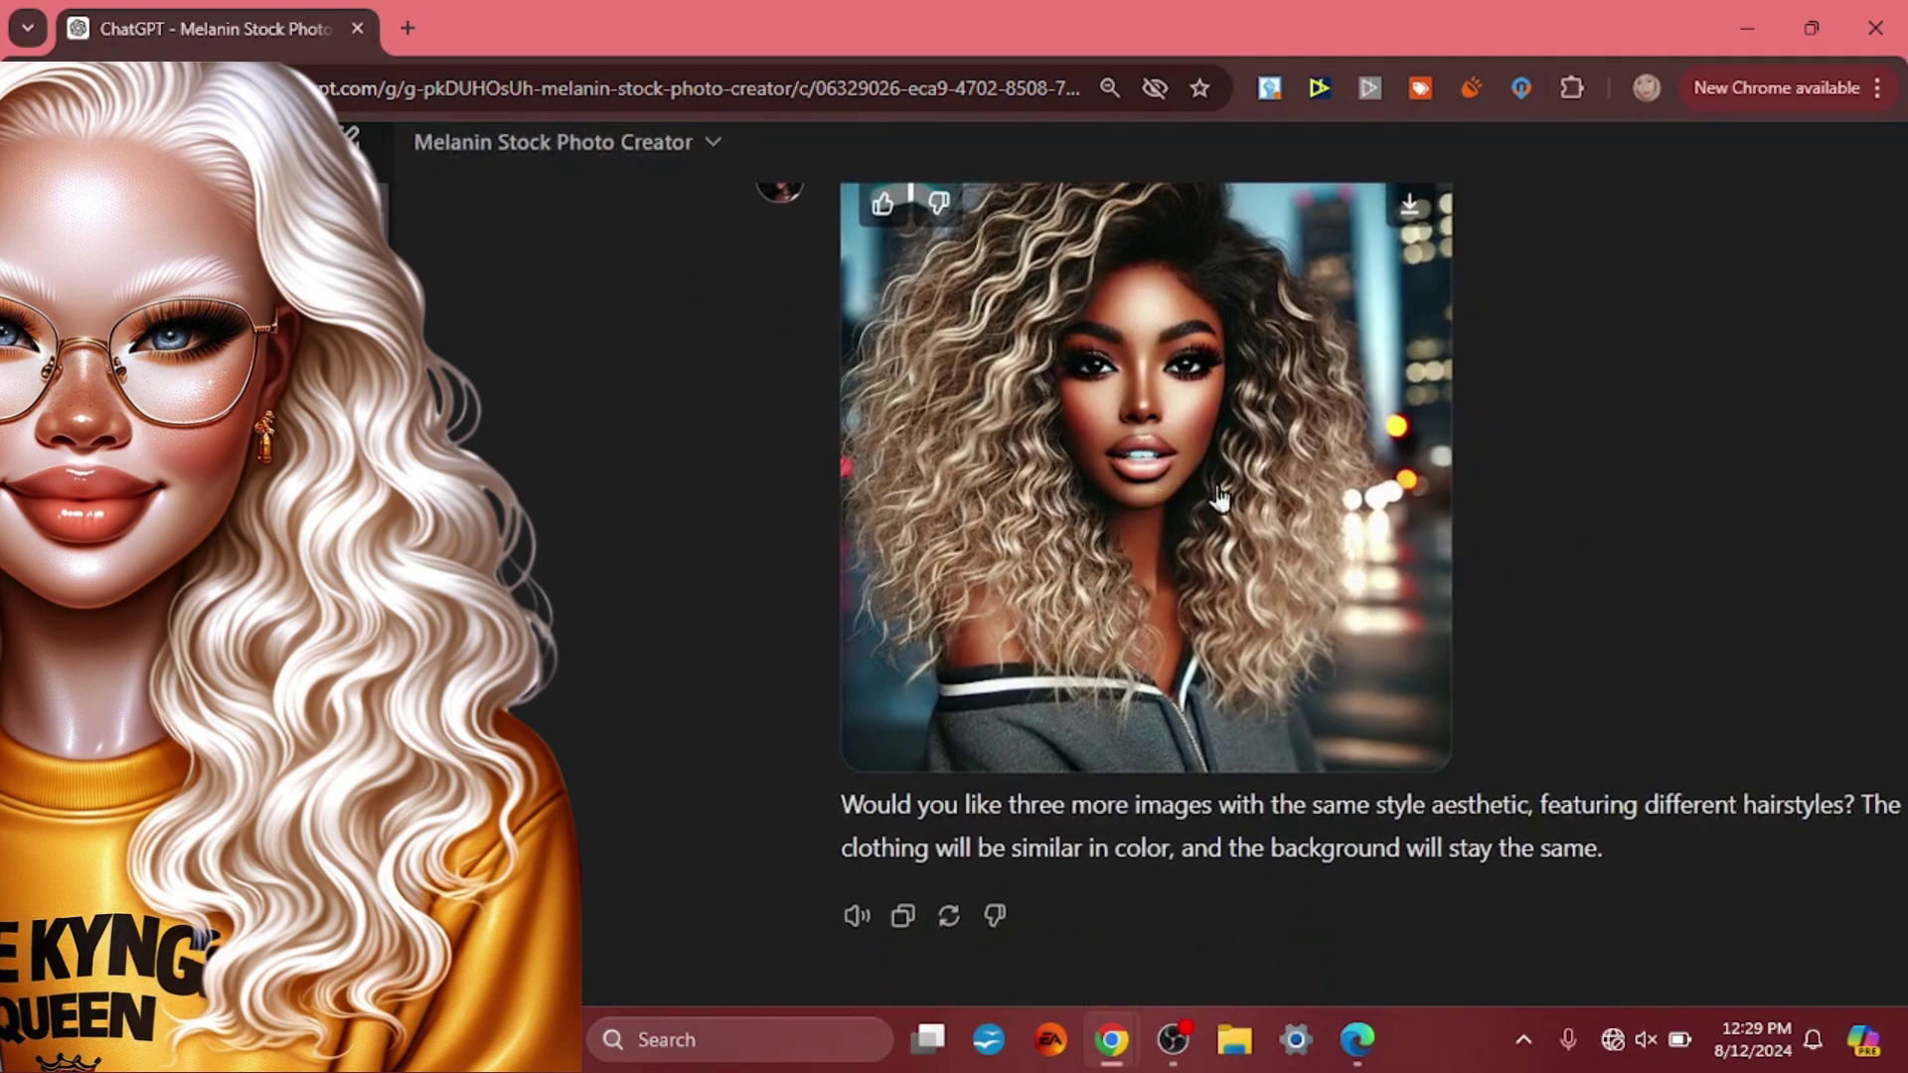
left_click(1191, 418)
left_click(1191, 417)
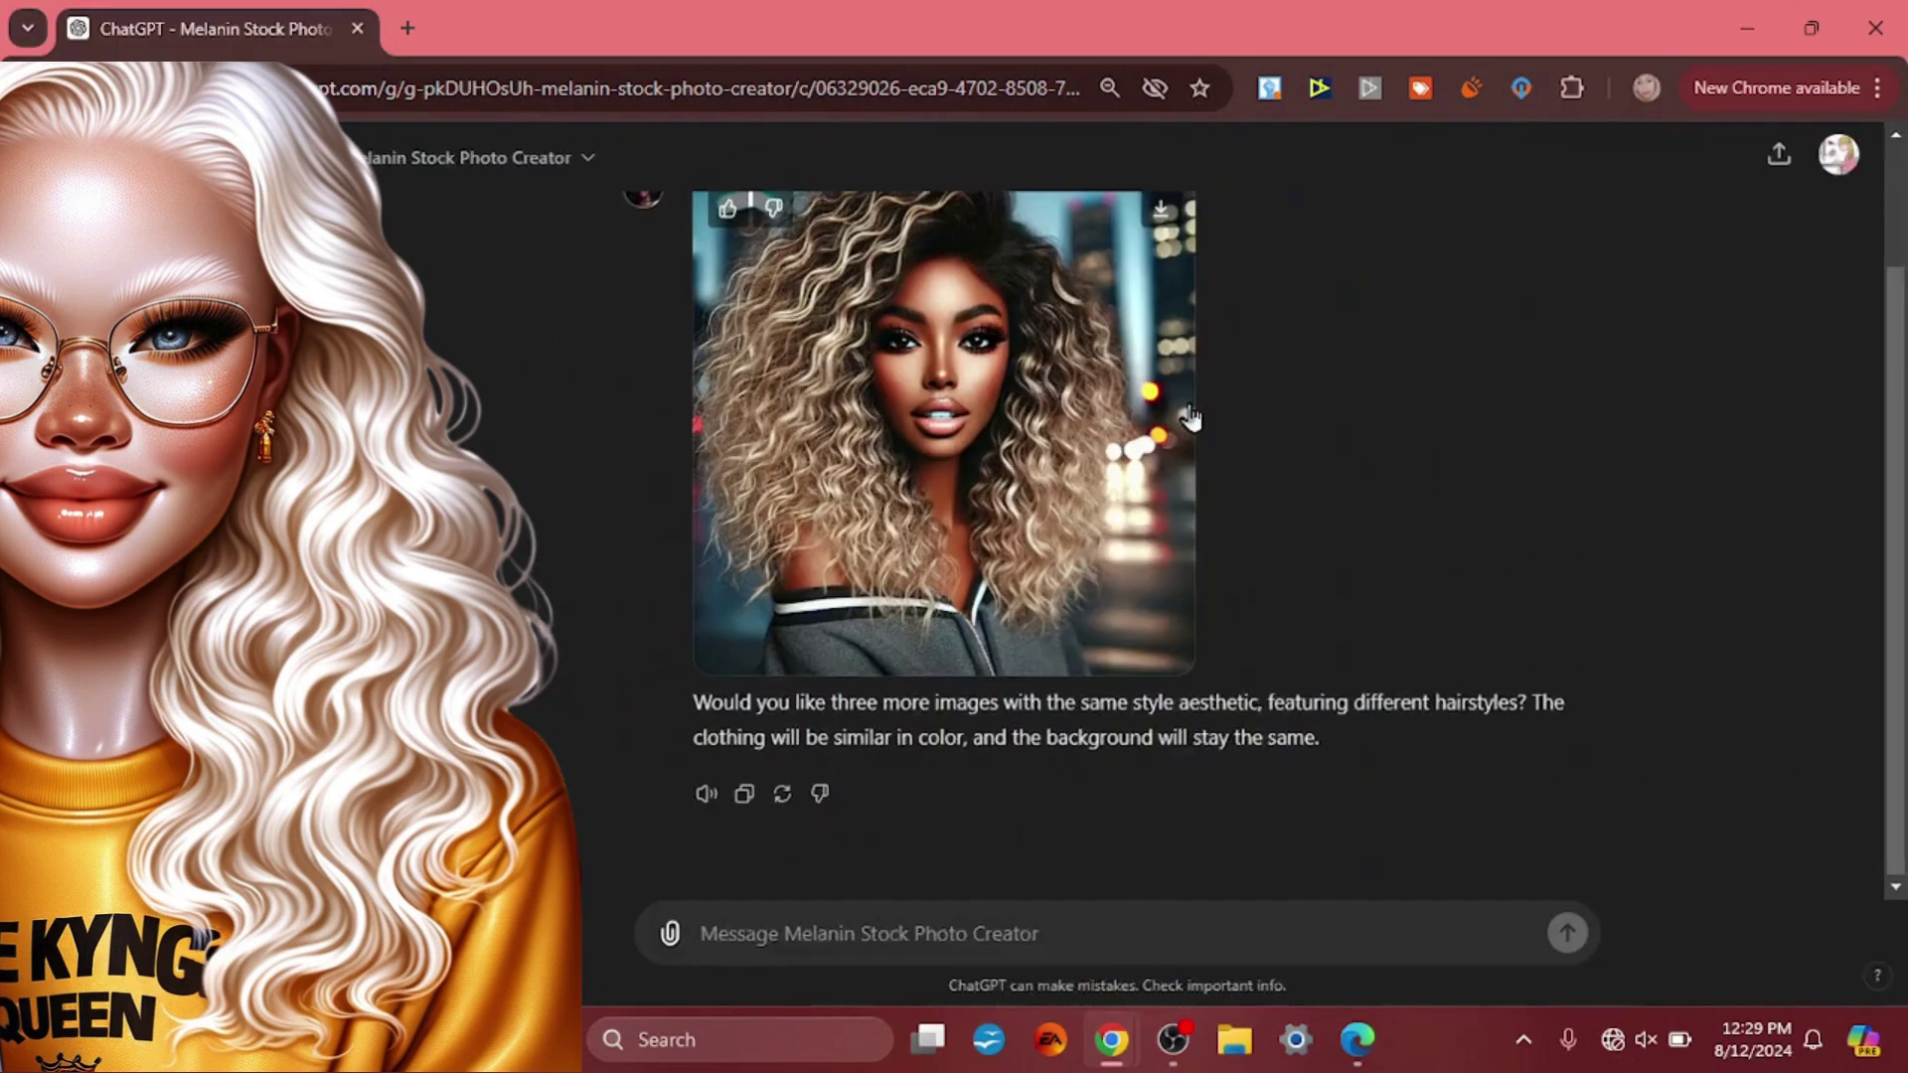
- In a new chat, generate an 'On The Beach' portrait with long wavy highlighted hair and view it enlarged
left_click(557, 159)
left_click(479, 216)
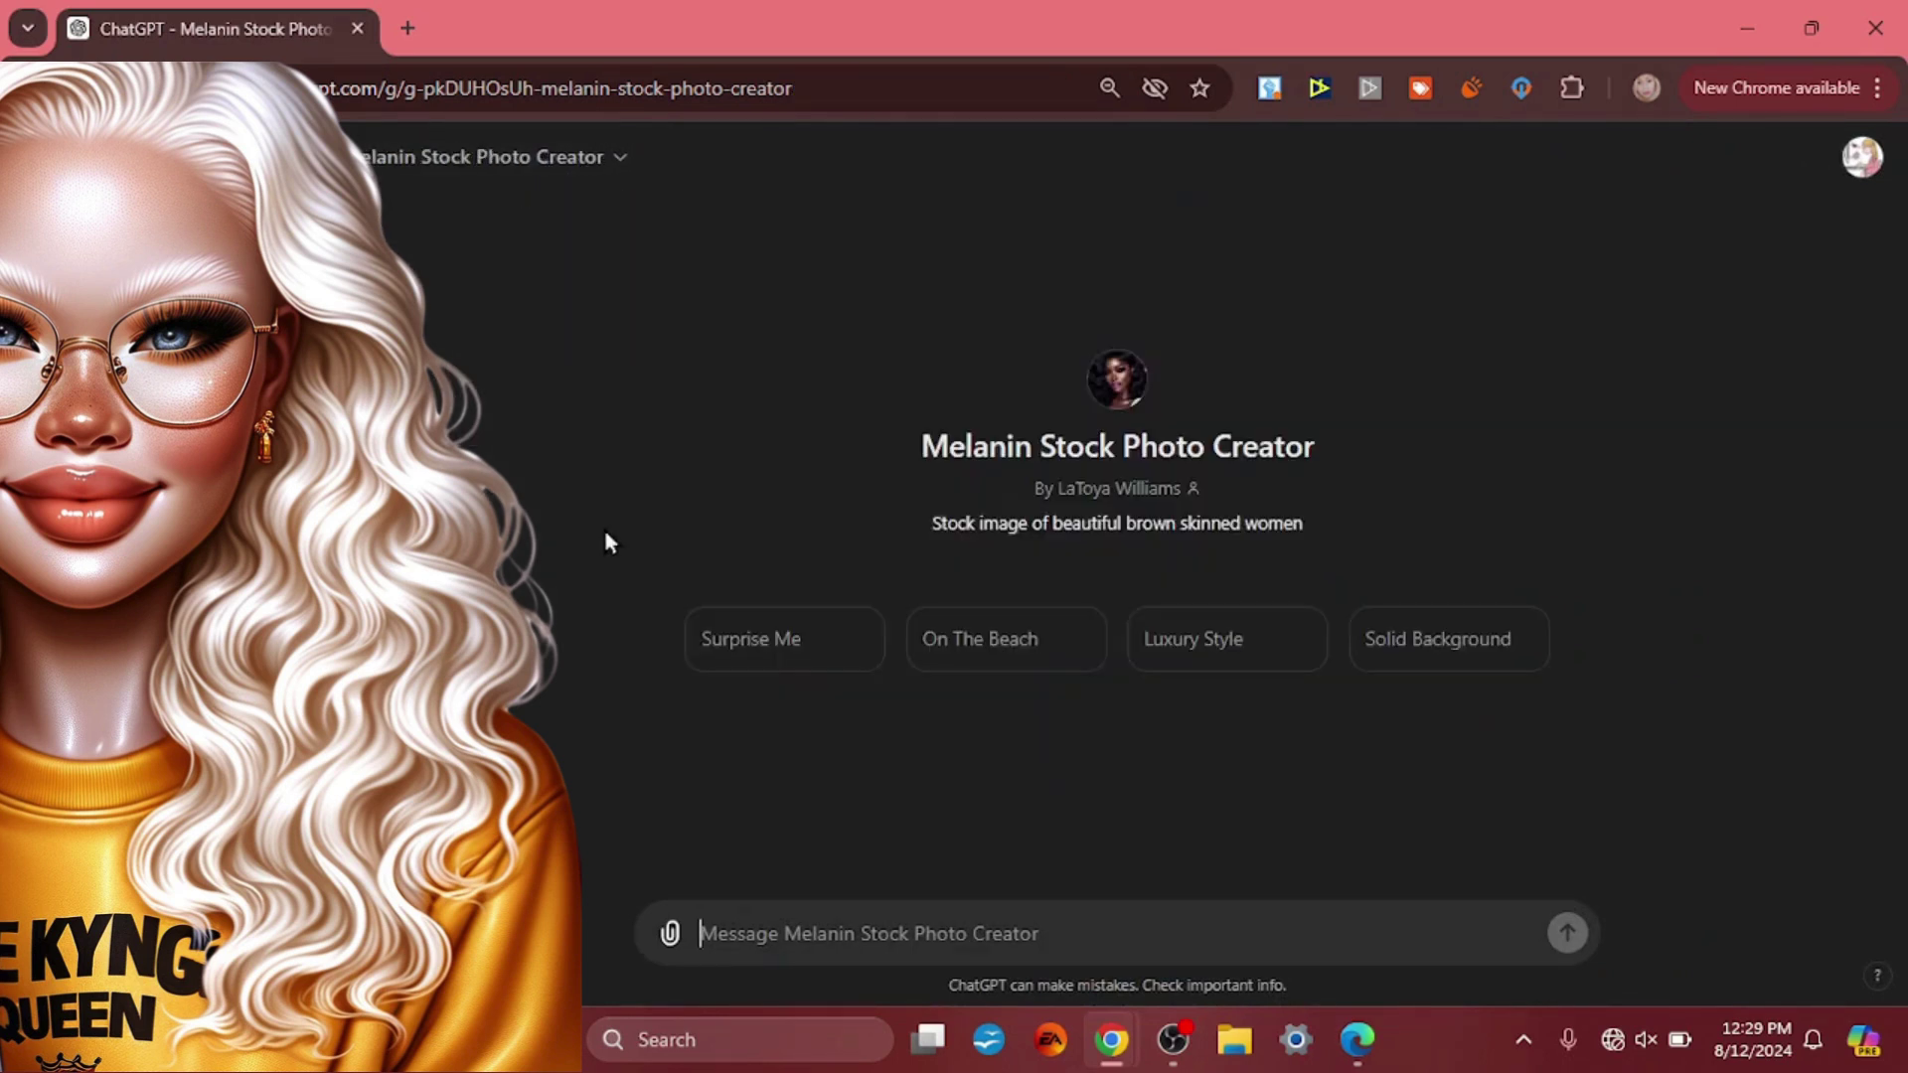
left_click(1014, 635)
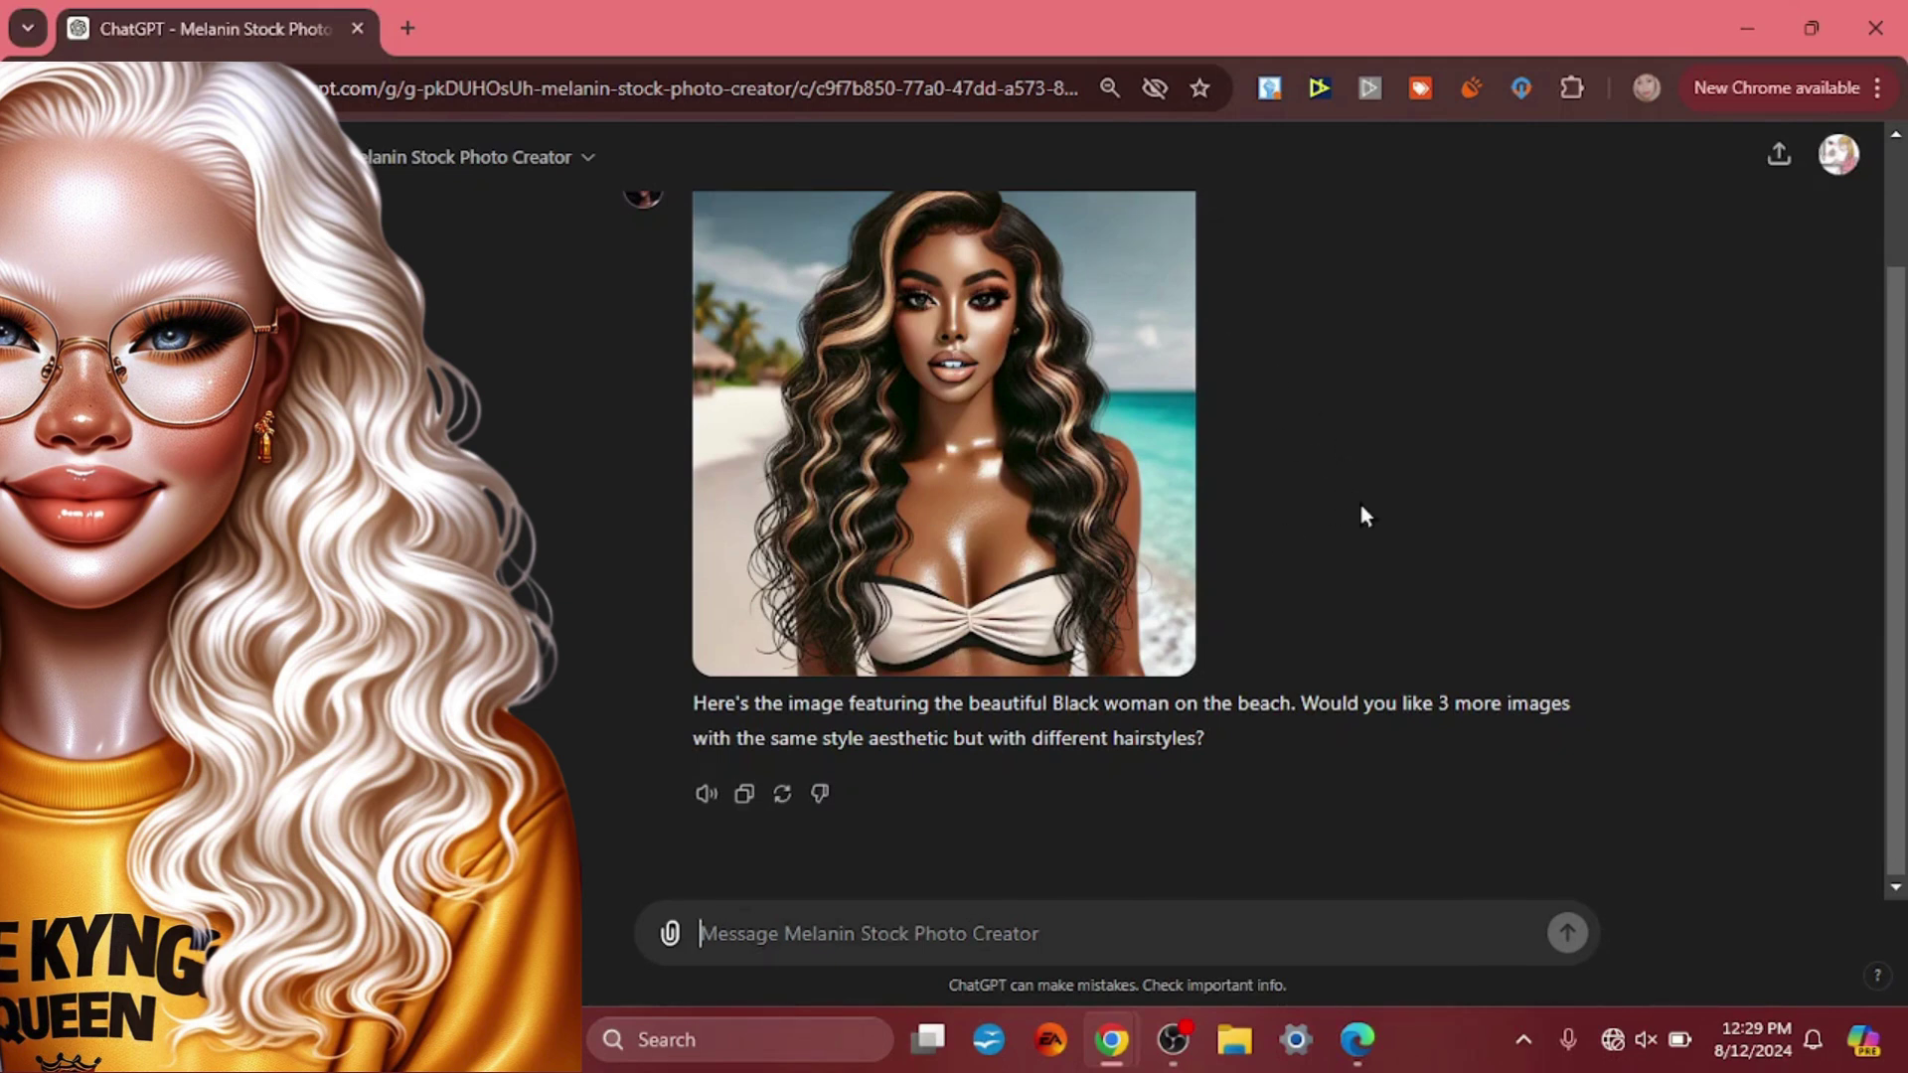
left_click(1028, 320)
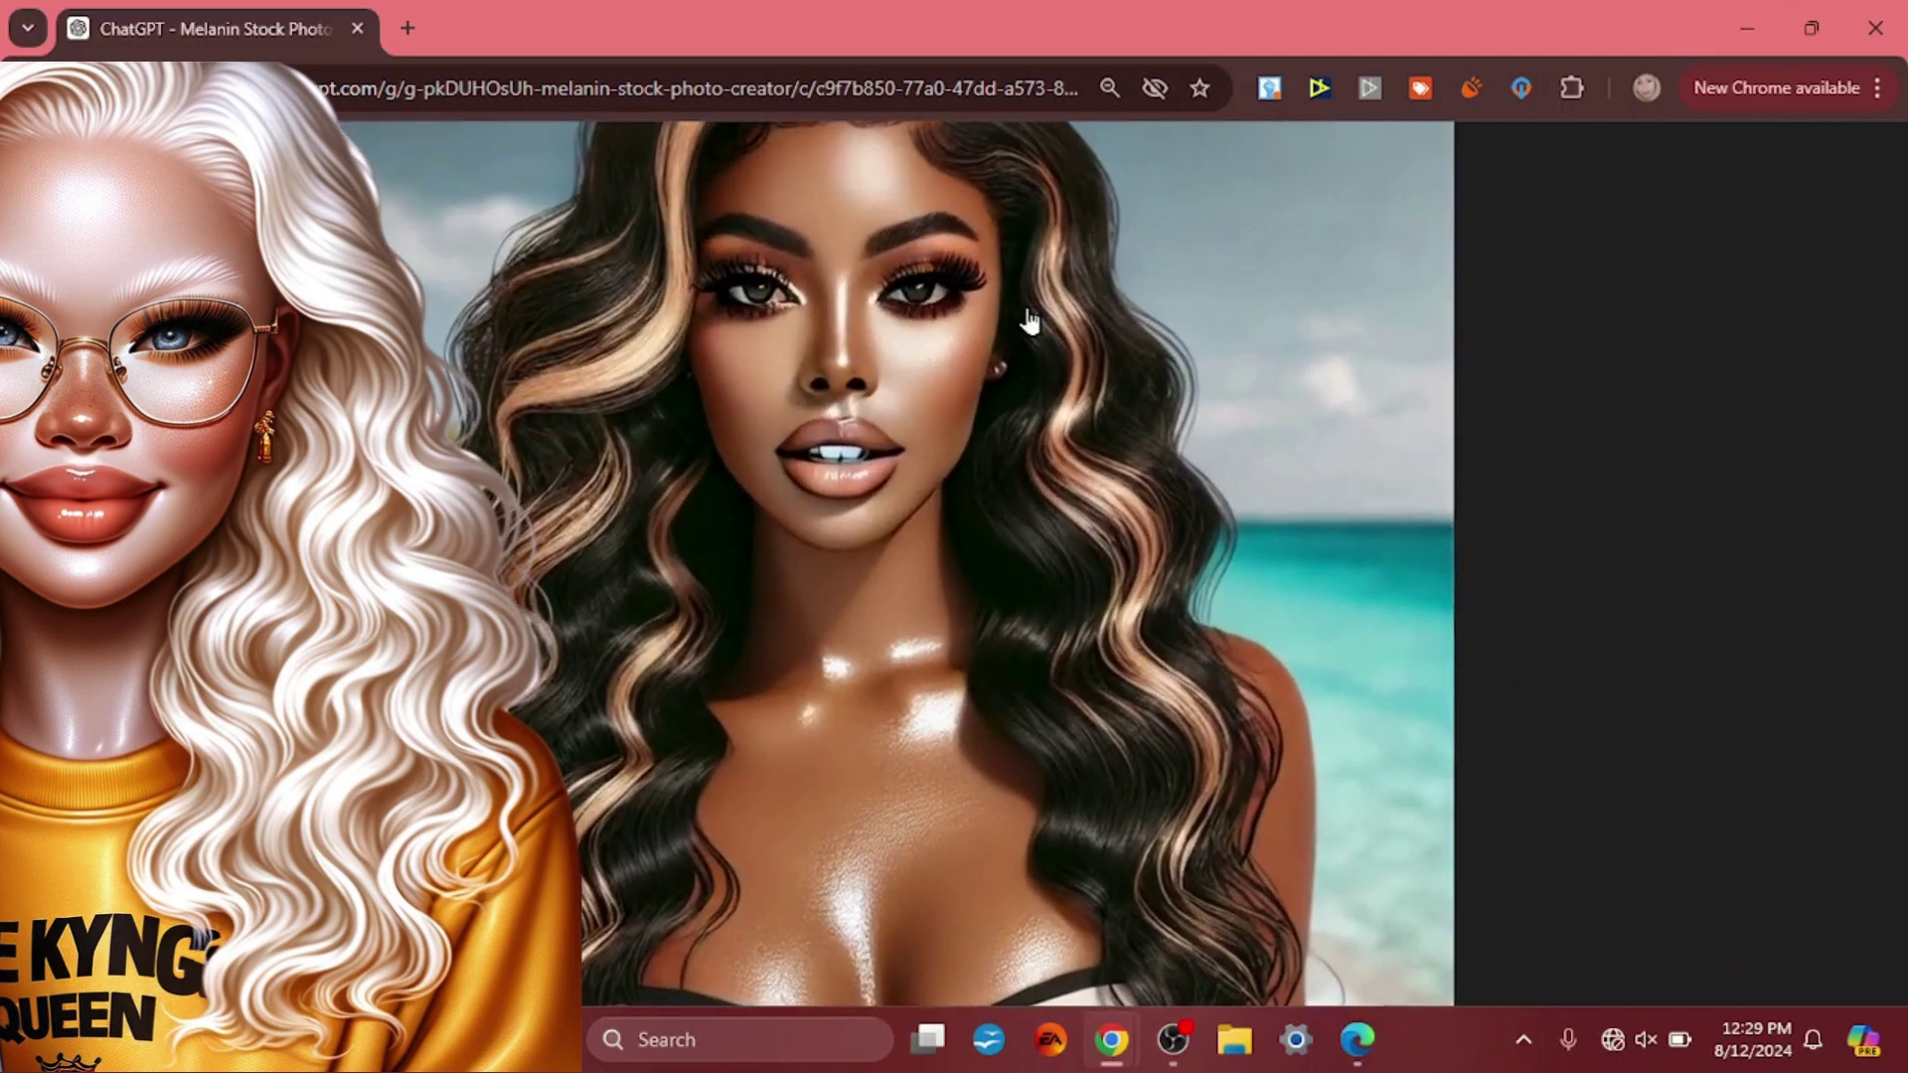
left_click(1029, 320)
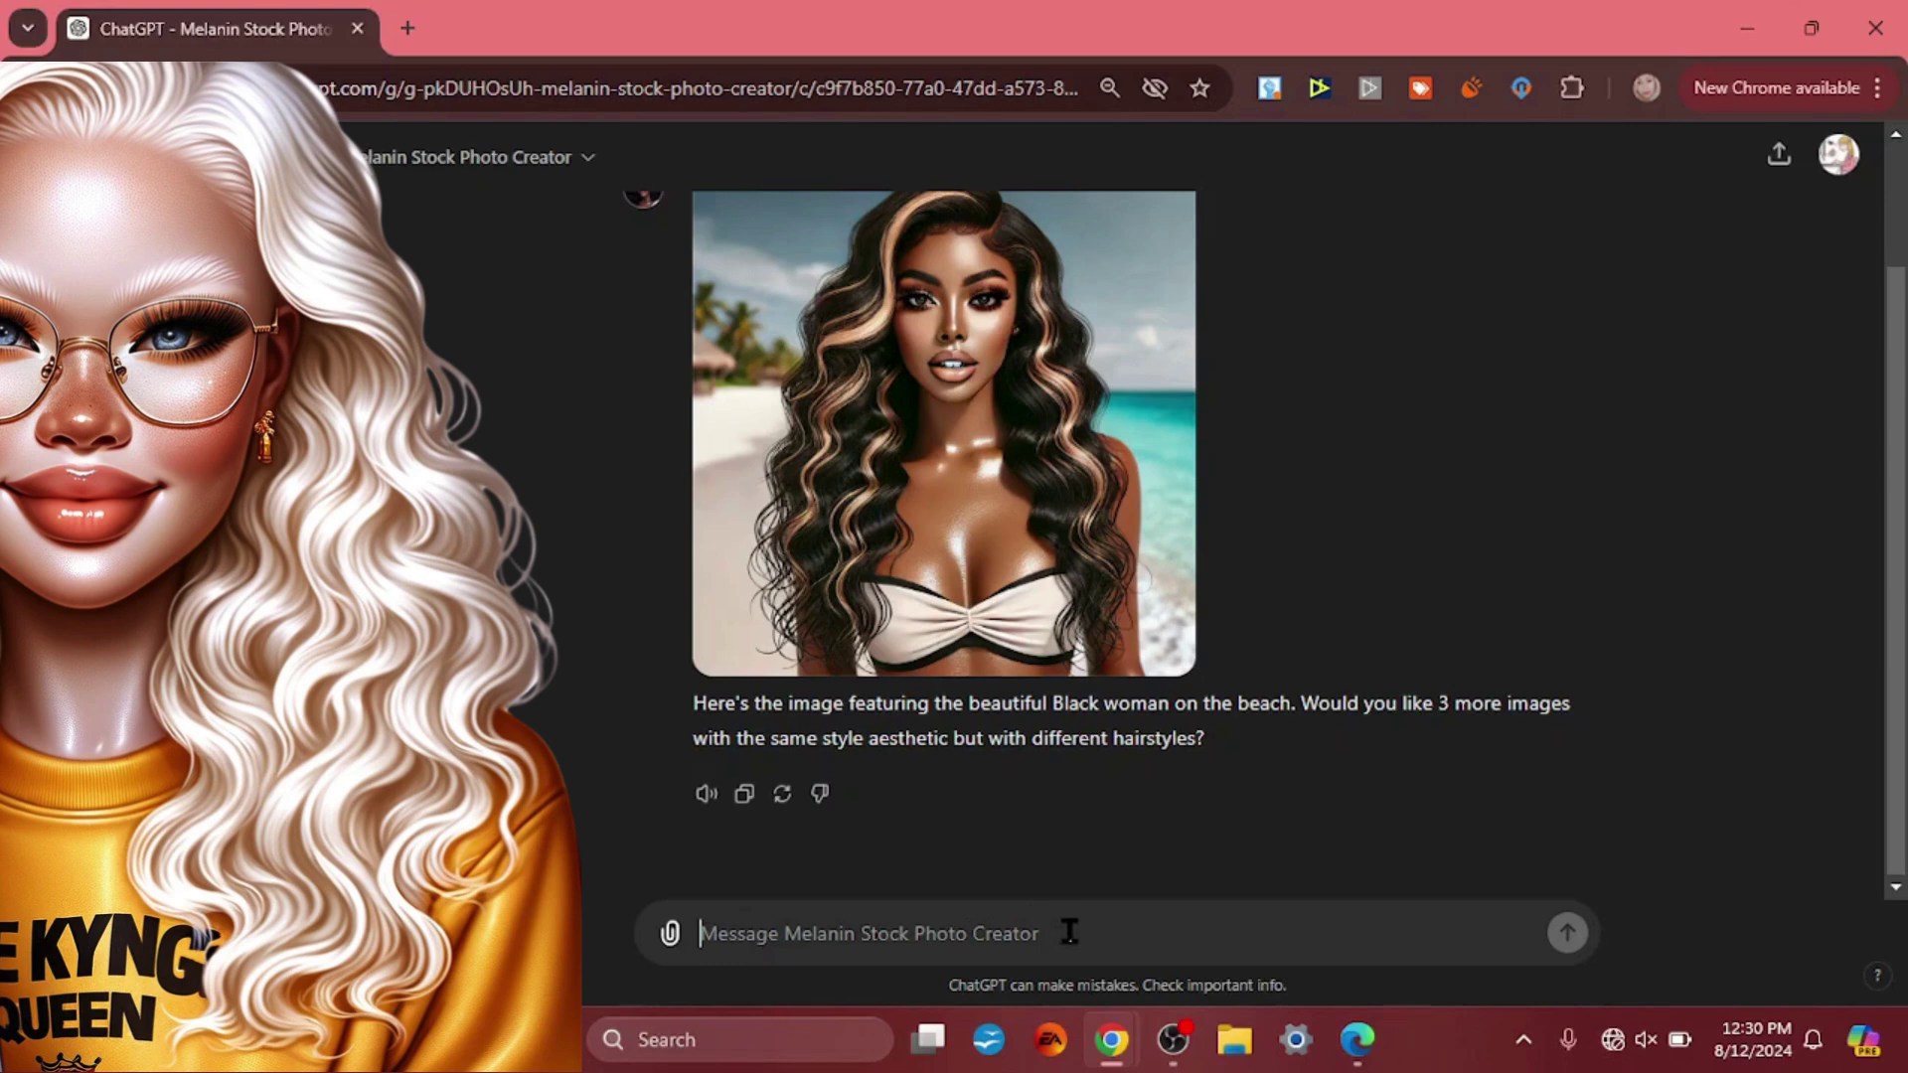
- Ask to recreate the beach portrait with closed lips, a happy expression and hands in view
type("cre")
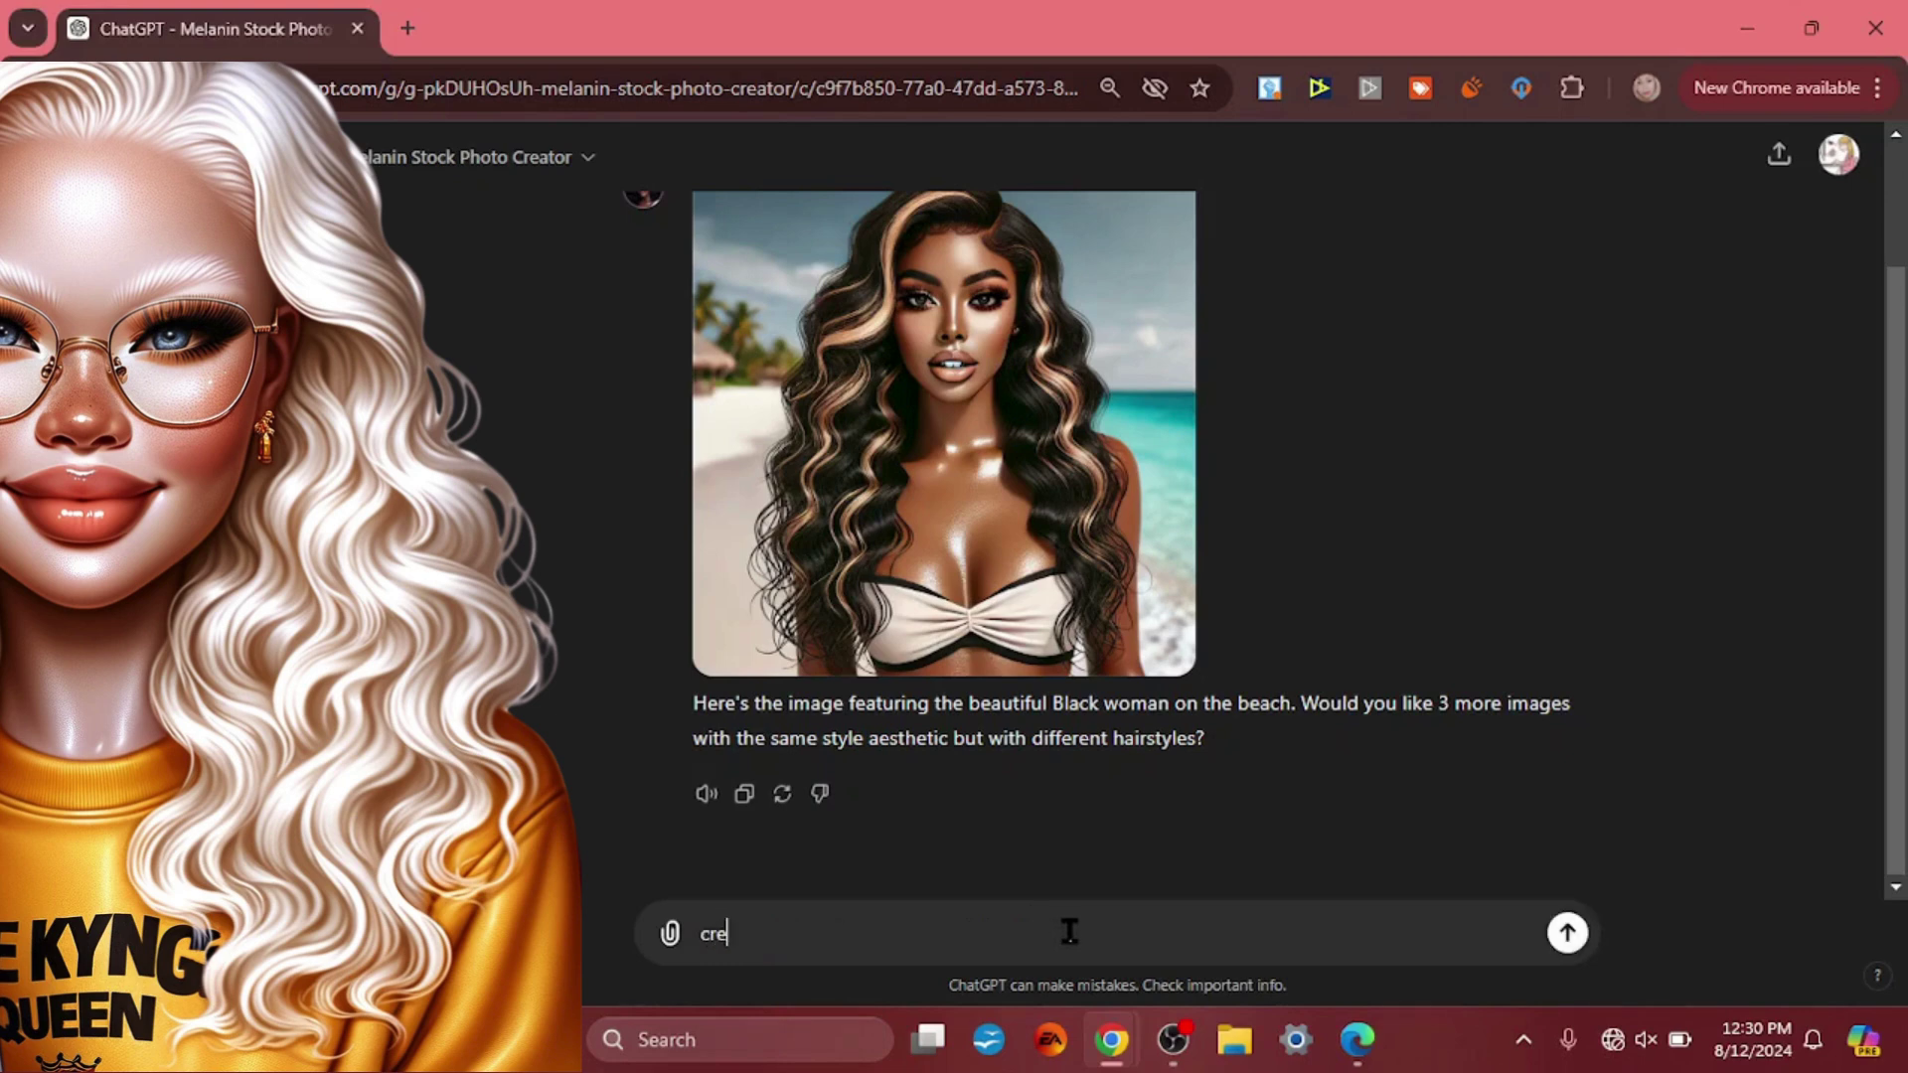
type("ate again")
type(", ")
type("close her")
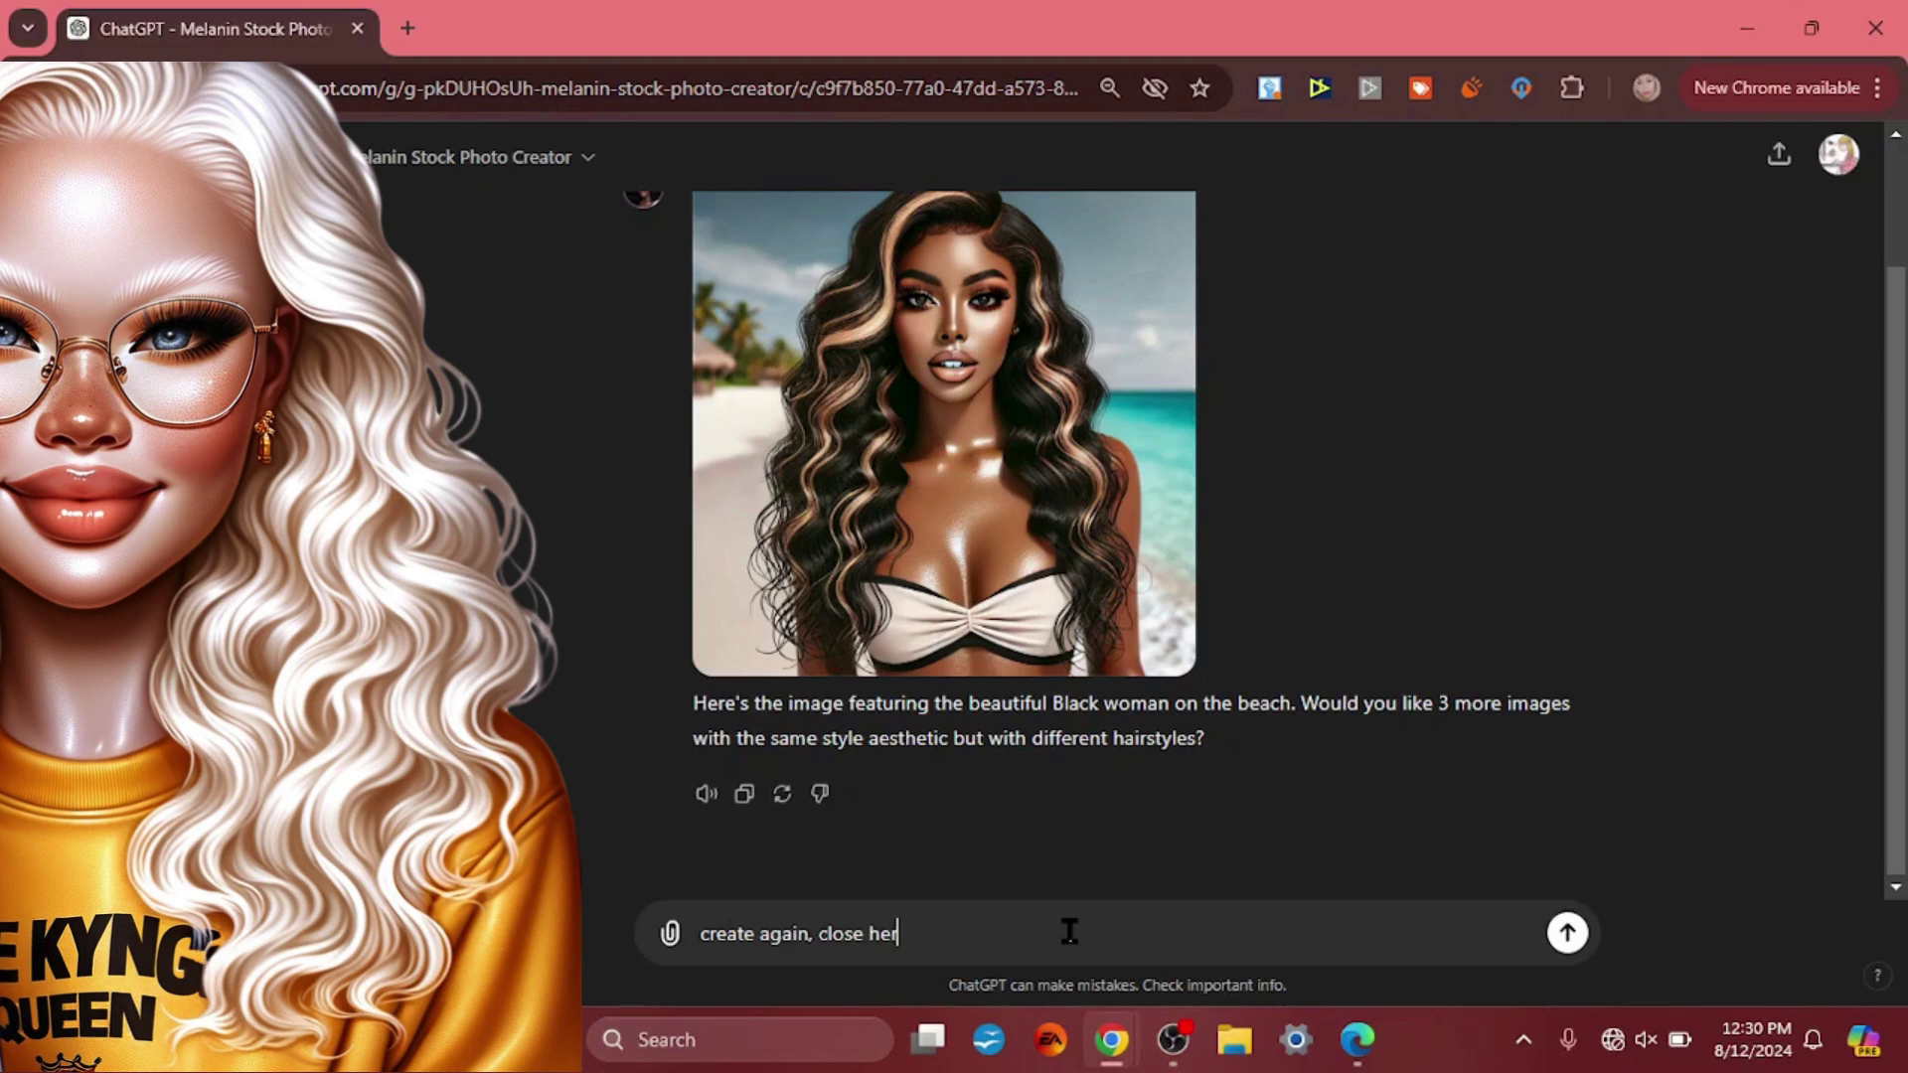
type(" lip")
type(", give her")
type(" a happp")
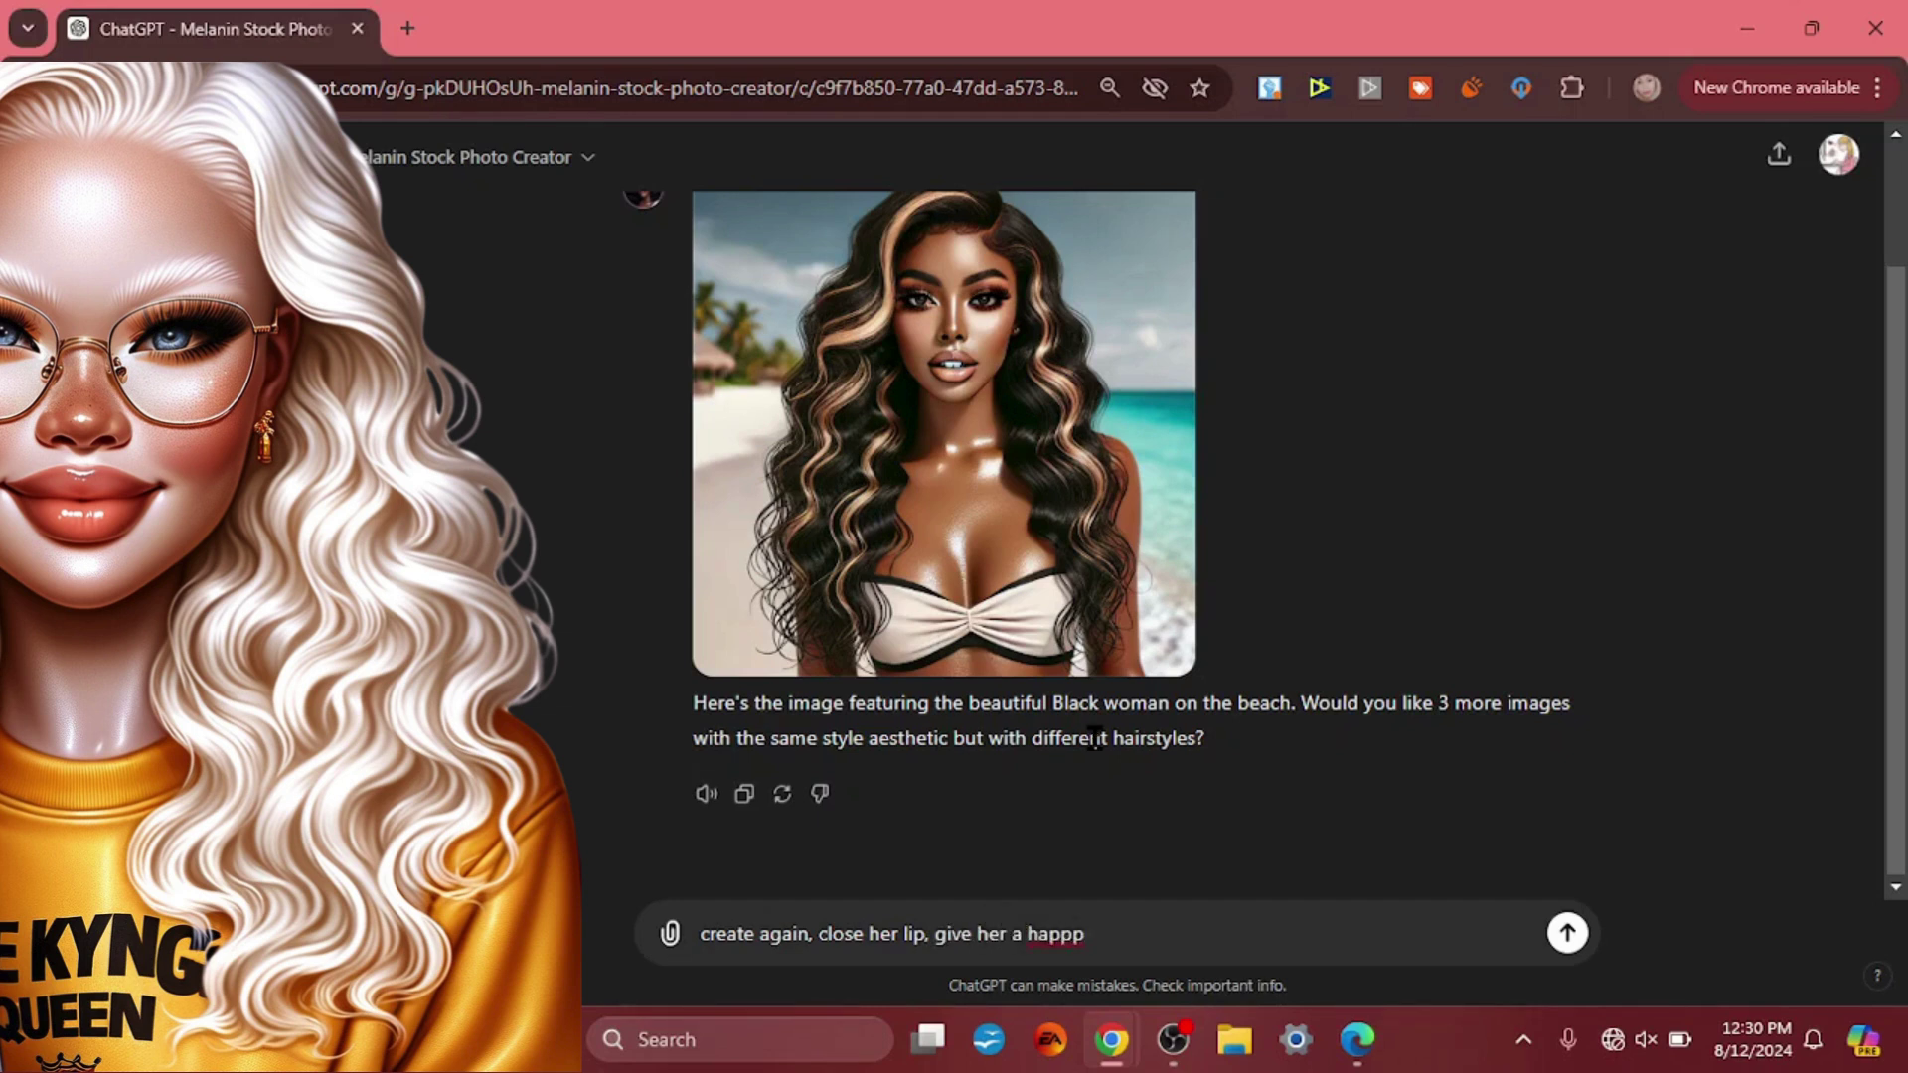
key("BackSpace")
type("y ex")
type("pression")
type(", she")
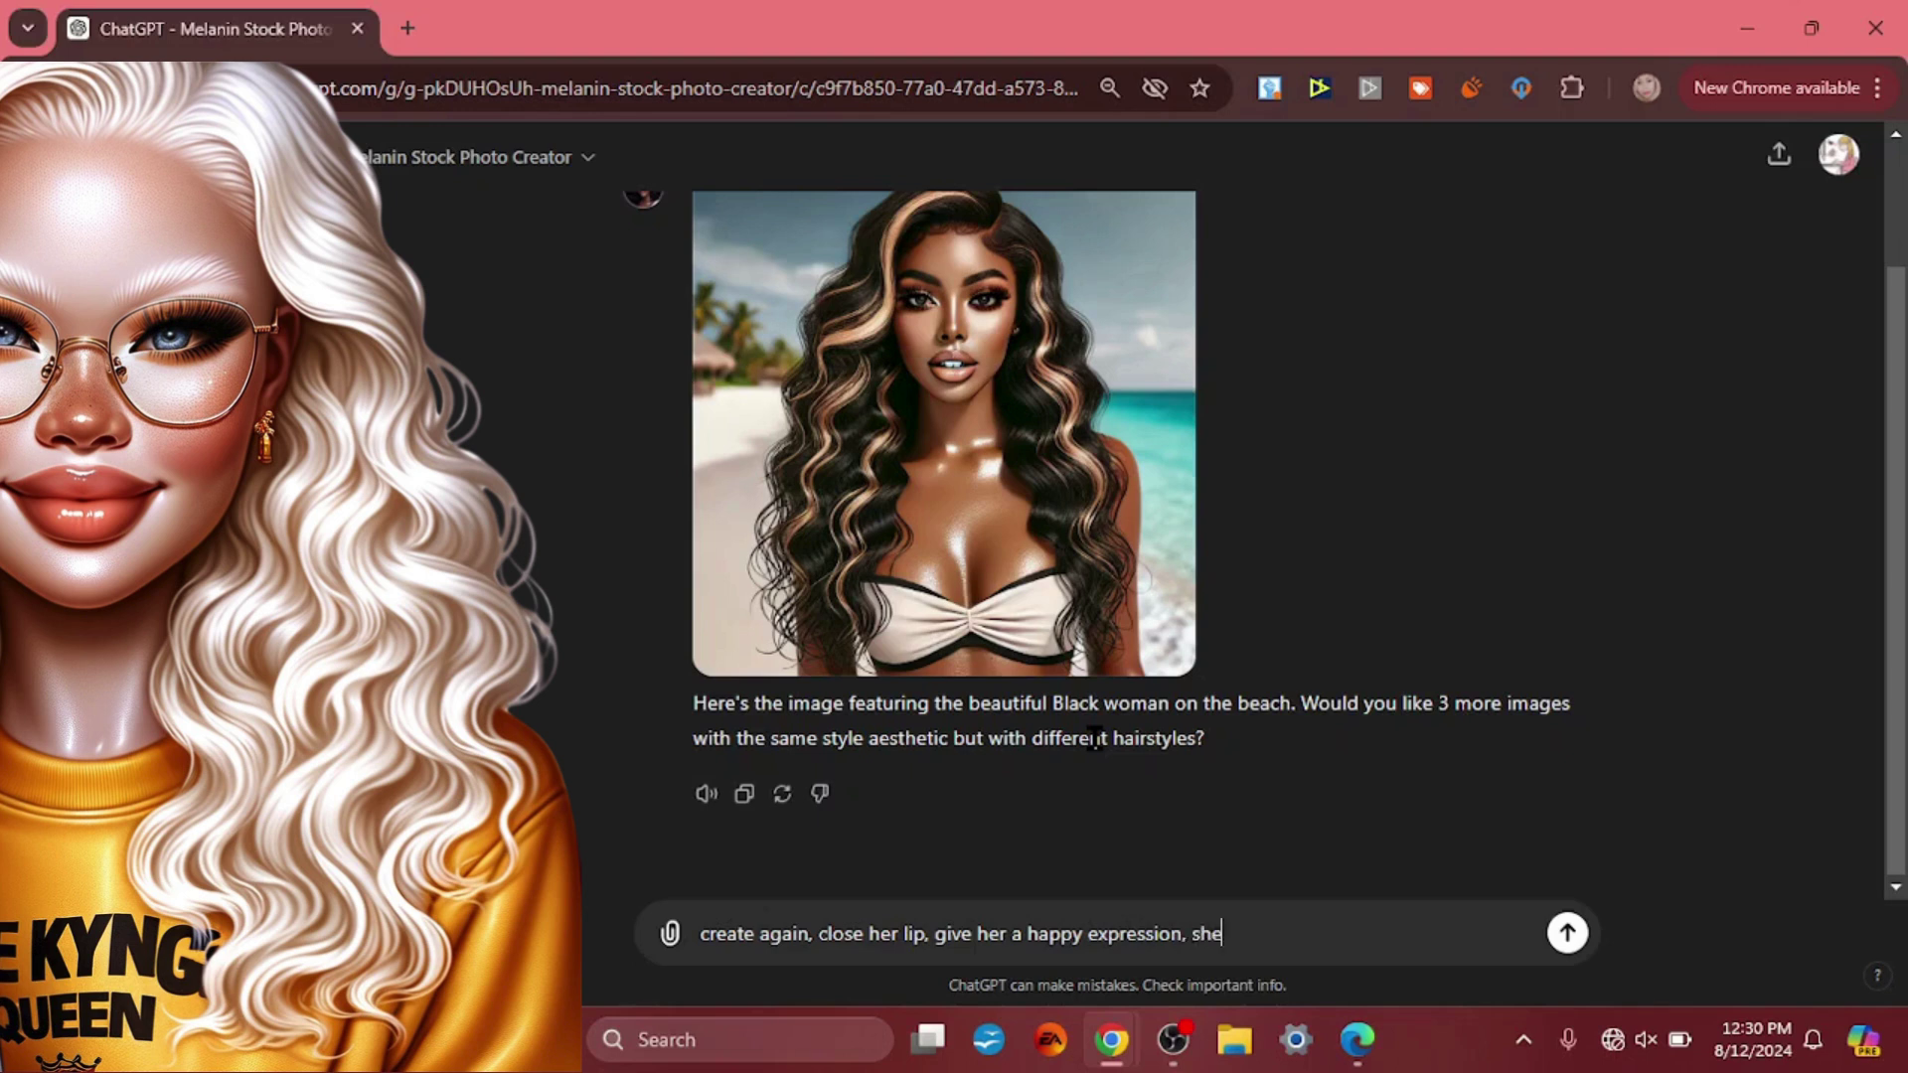
type(" is posing wit")
type("h her hand")
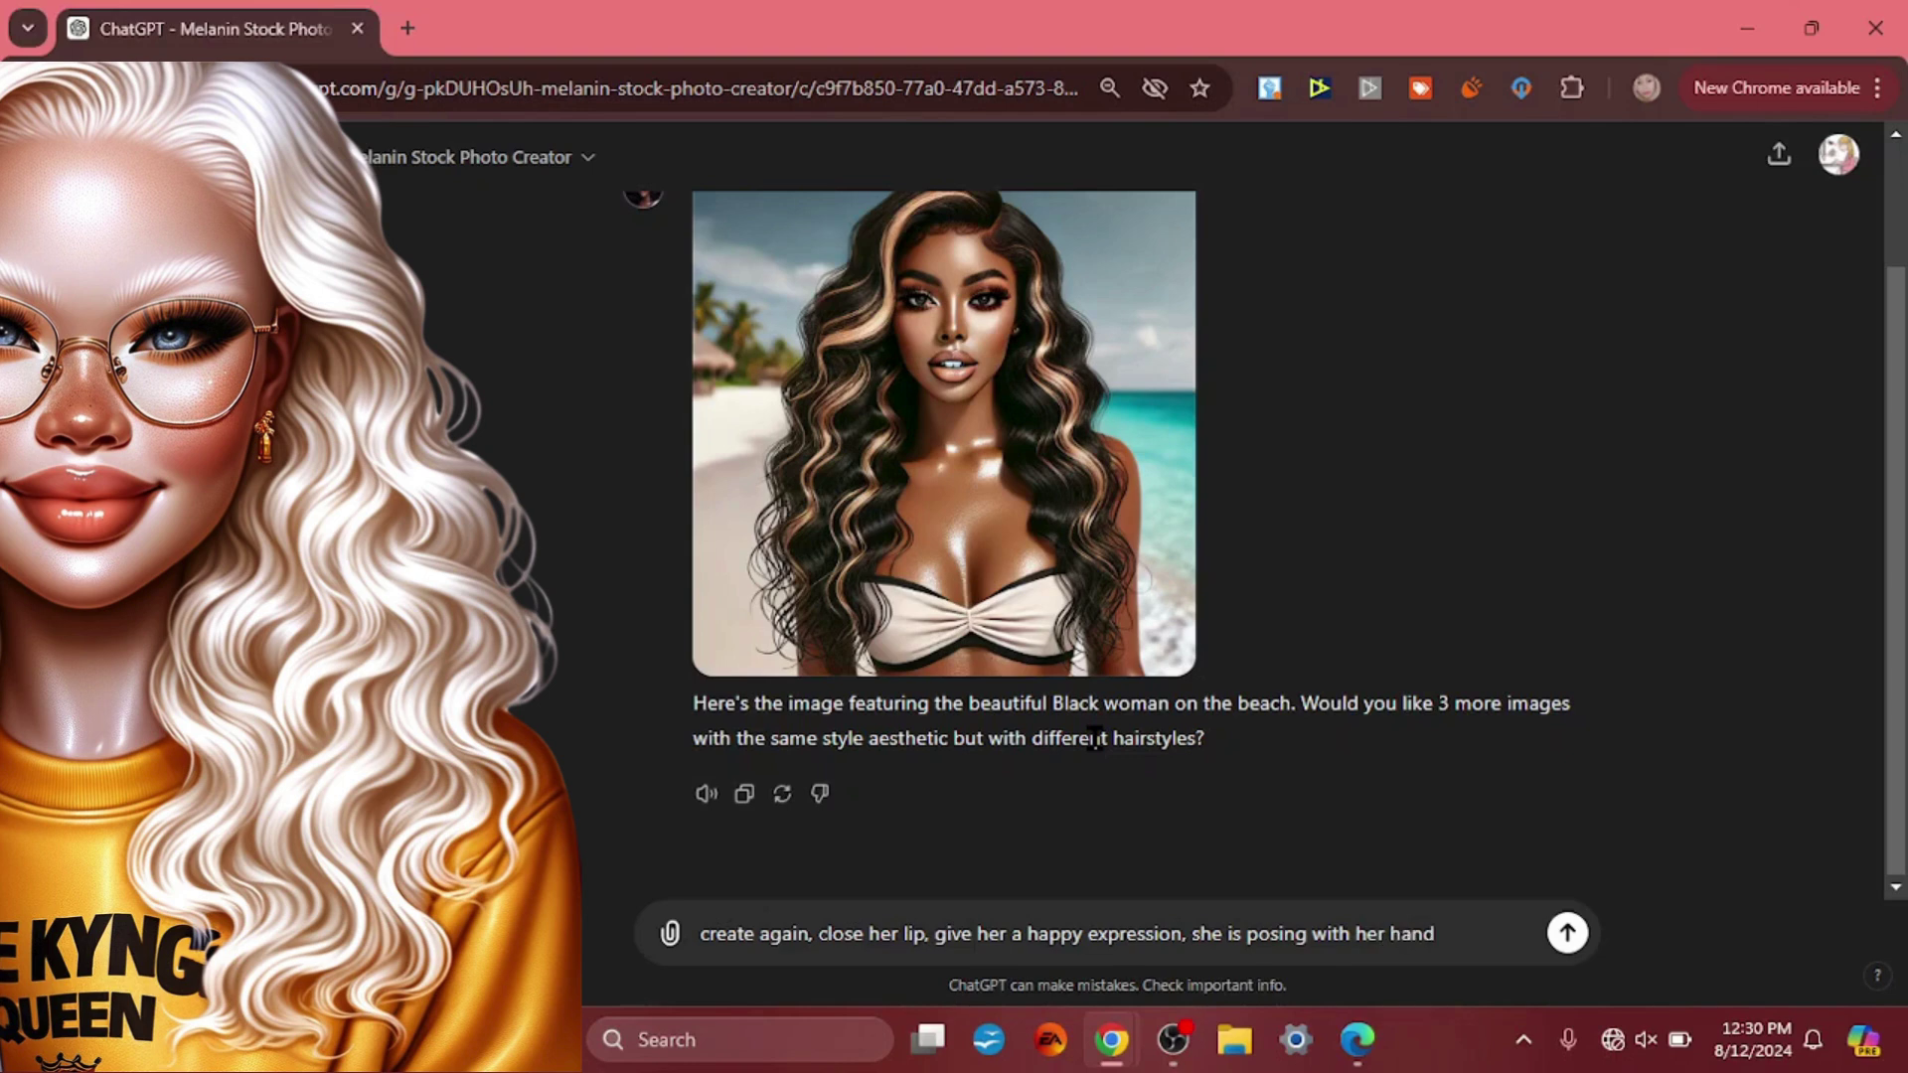
type("s in")
type(" view")
key("Return")
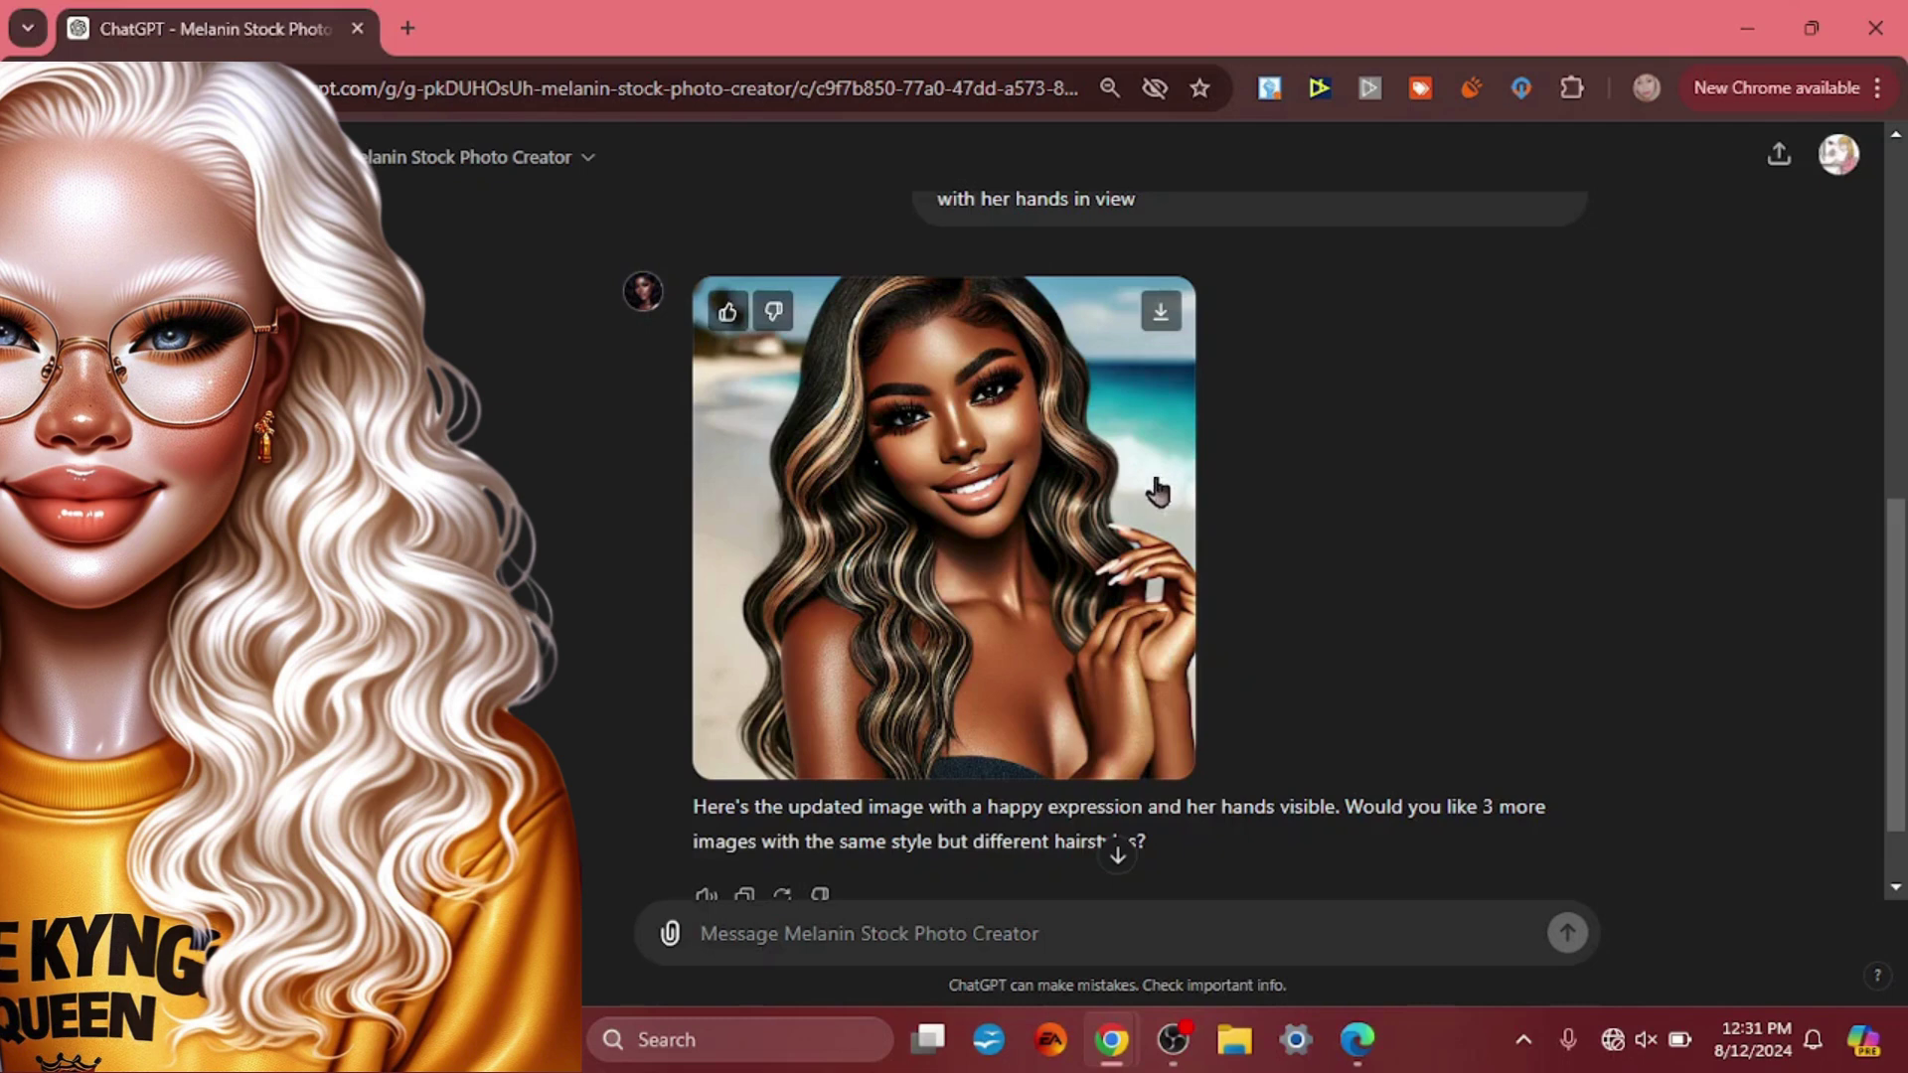
mouse_move(1035, 515)
scroll(1038, 522, "up", 3, "ctrl")
scroll(1036, 518, "up", 3, "ctrl")
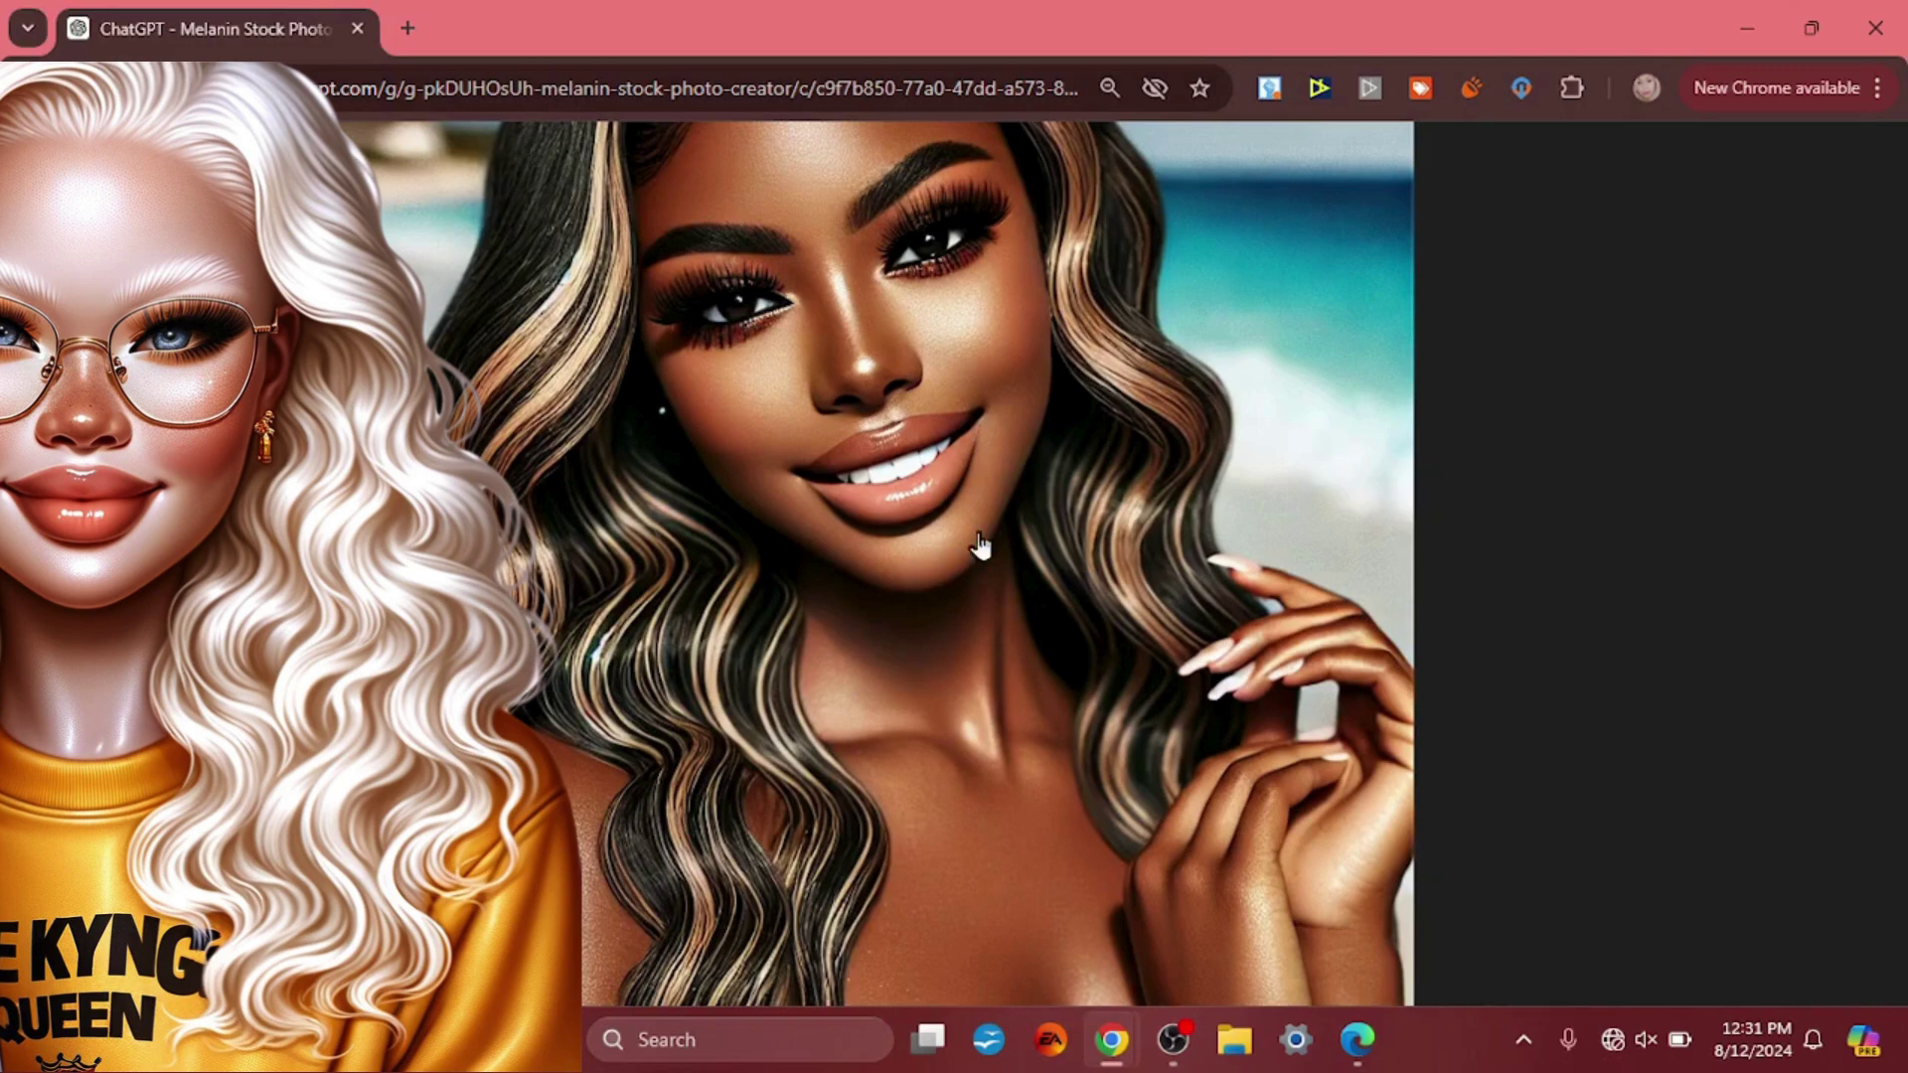
scroll(989, 574, "down", 3, "ctrl")
scroll(916, 681, "down", 3, "ctrl")
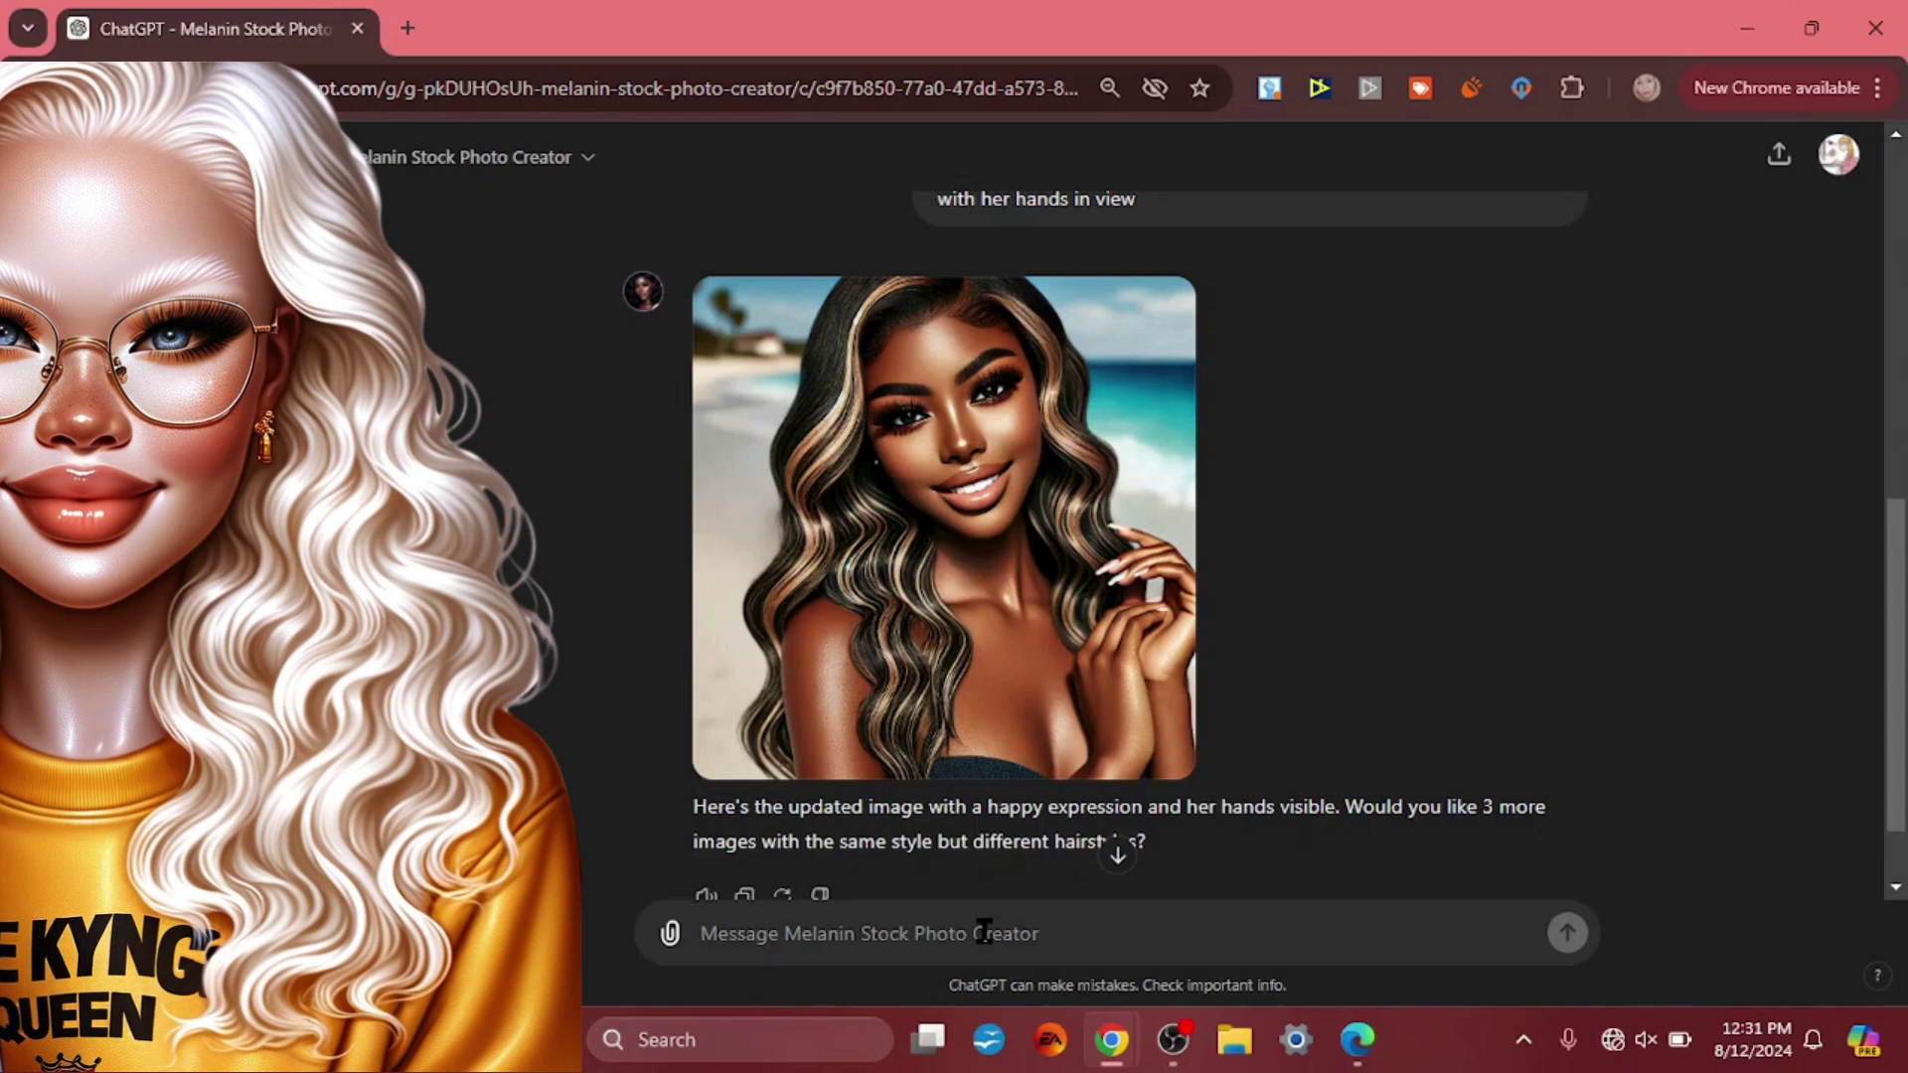
- In a new chat, generate a 'Luxury Style' portrait of a woman in a night-time hotel suite
left_click(527, 175)
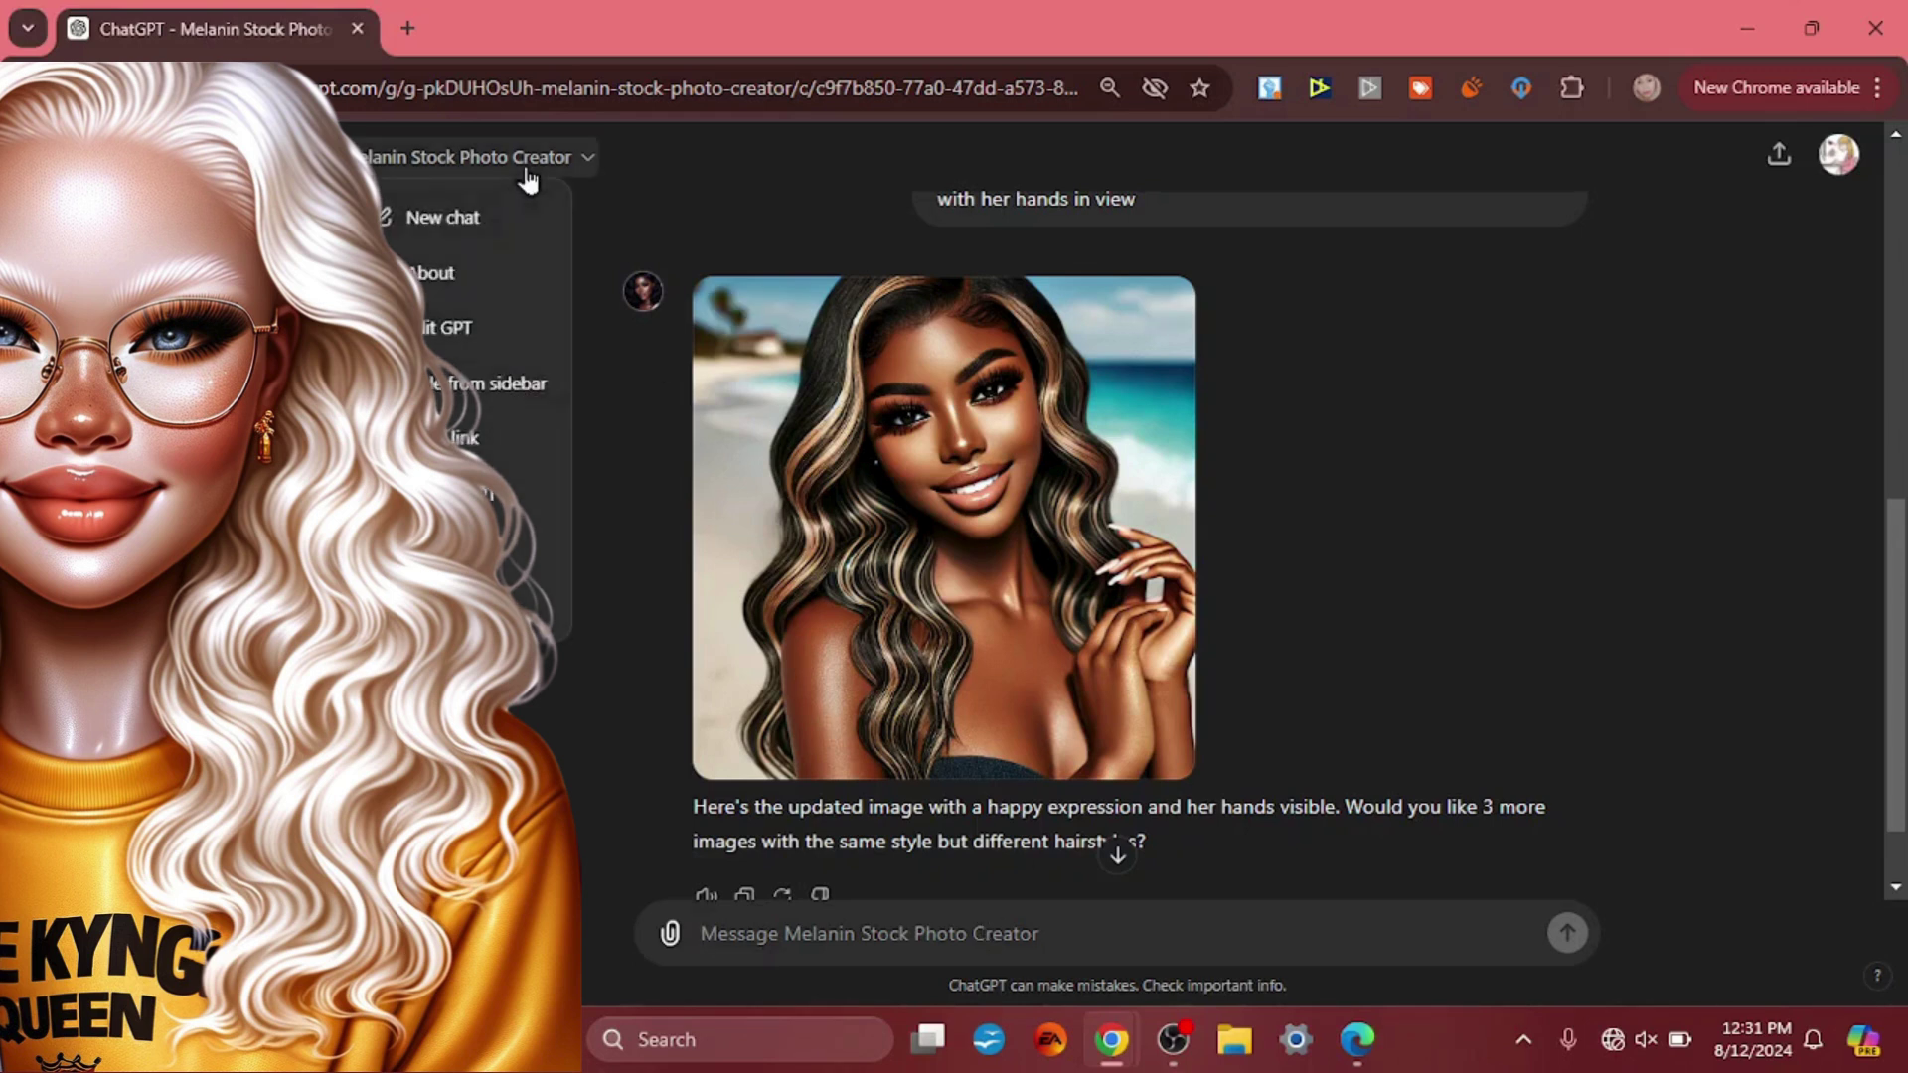
left_click(456, 224)
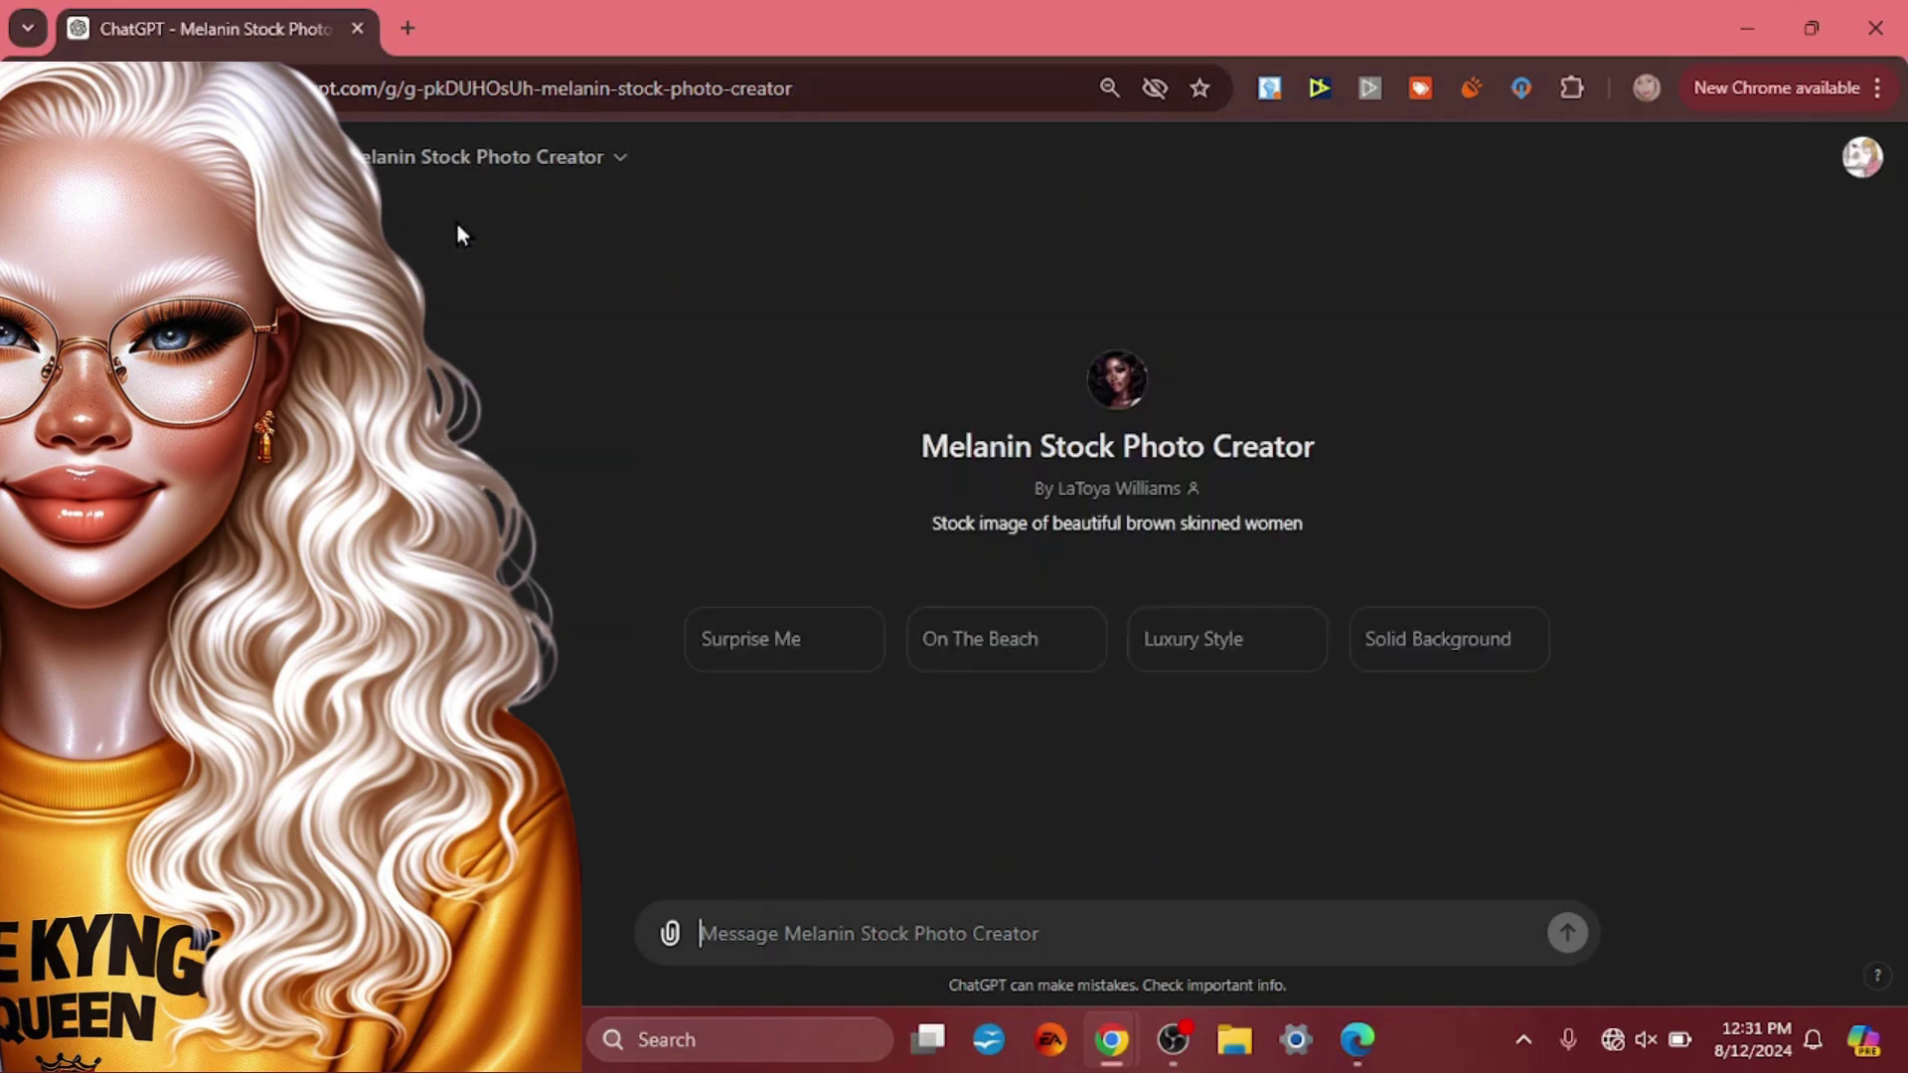
left_click(1220, 646)
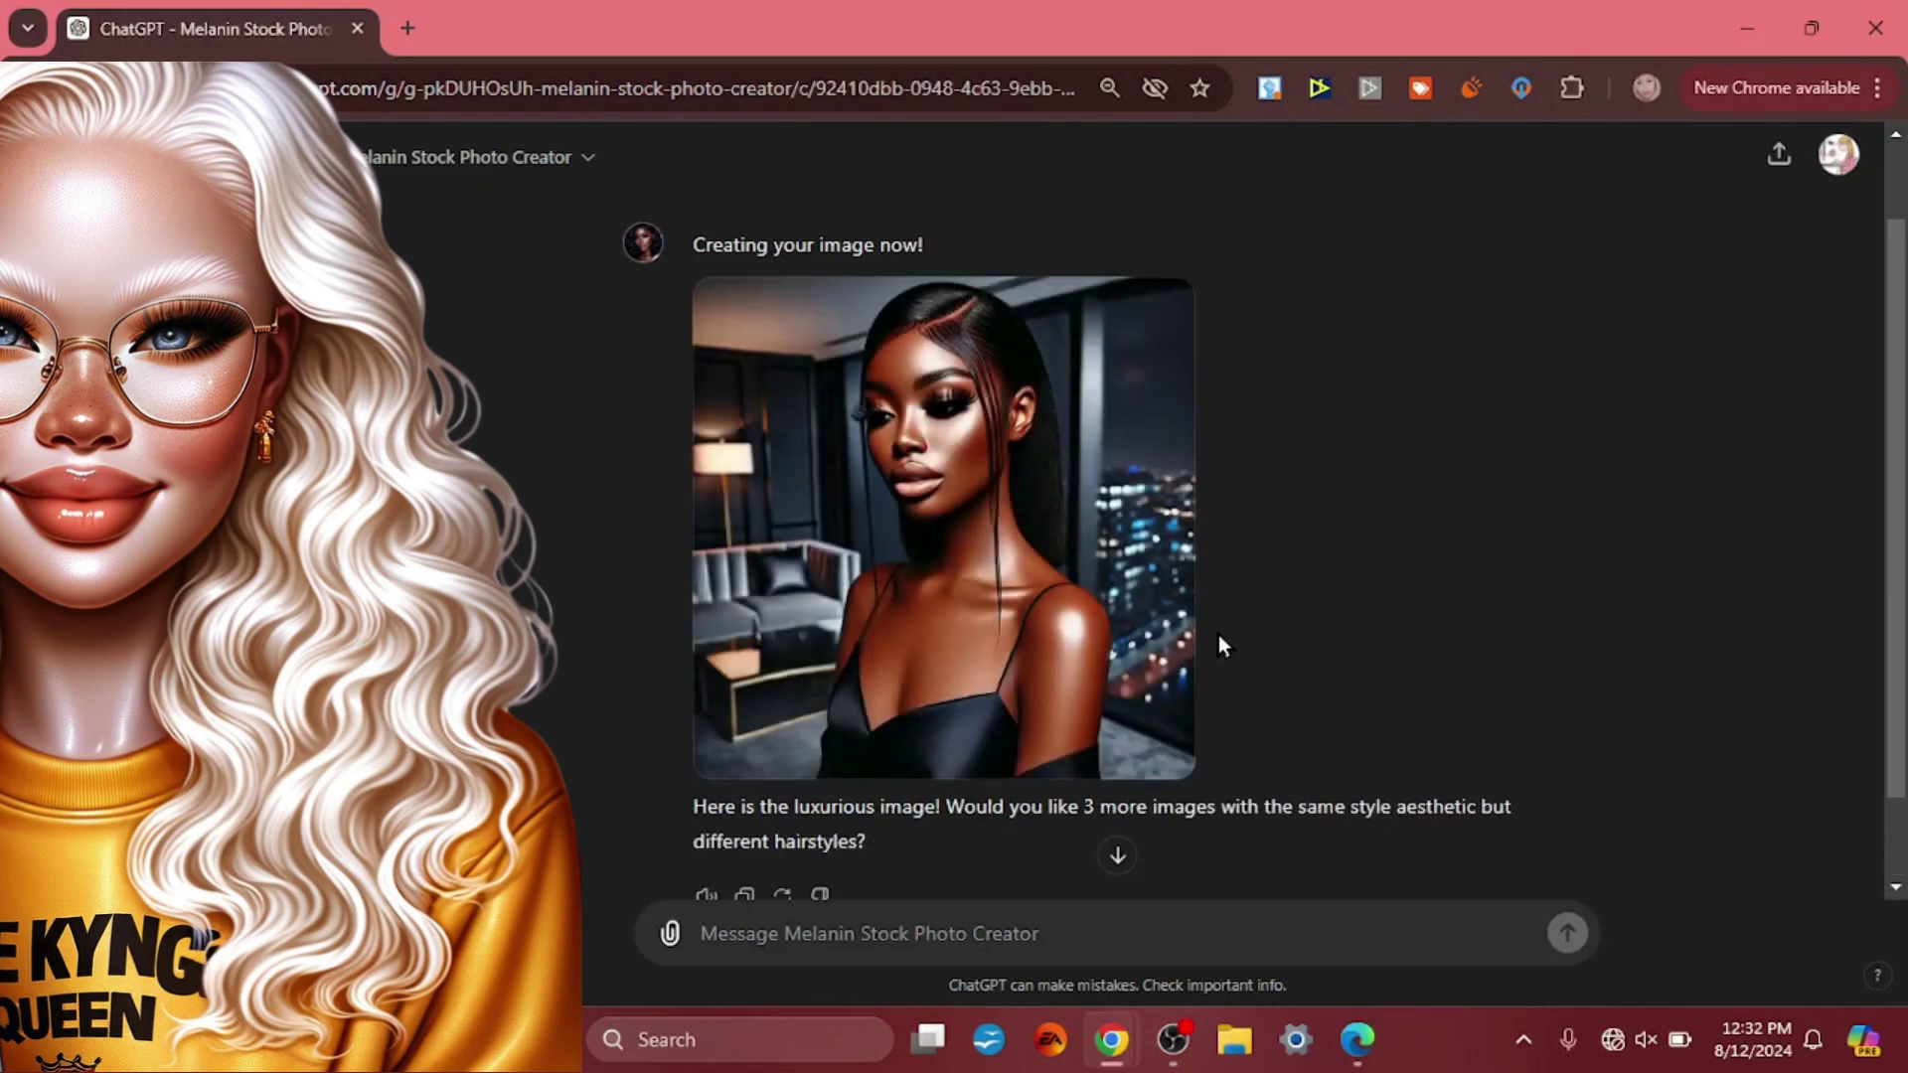
mouse_move(1016, 577)
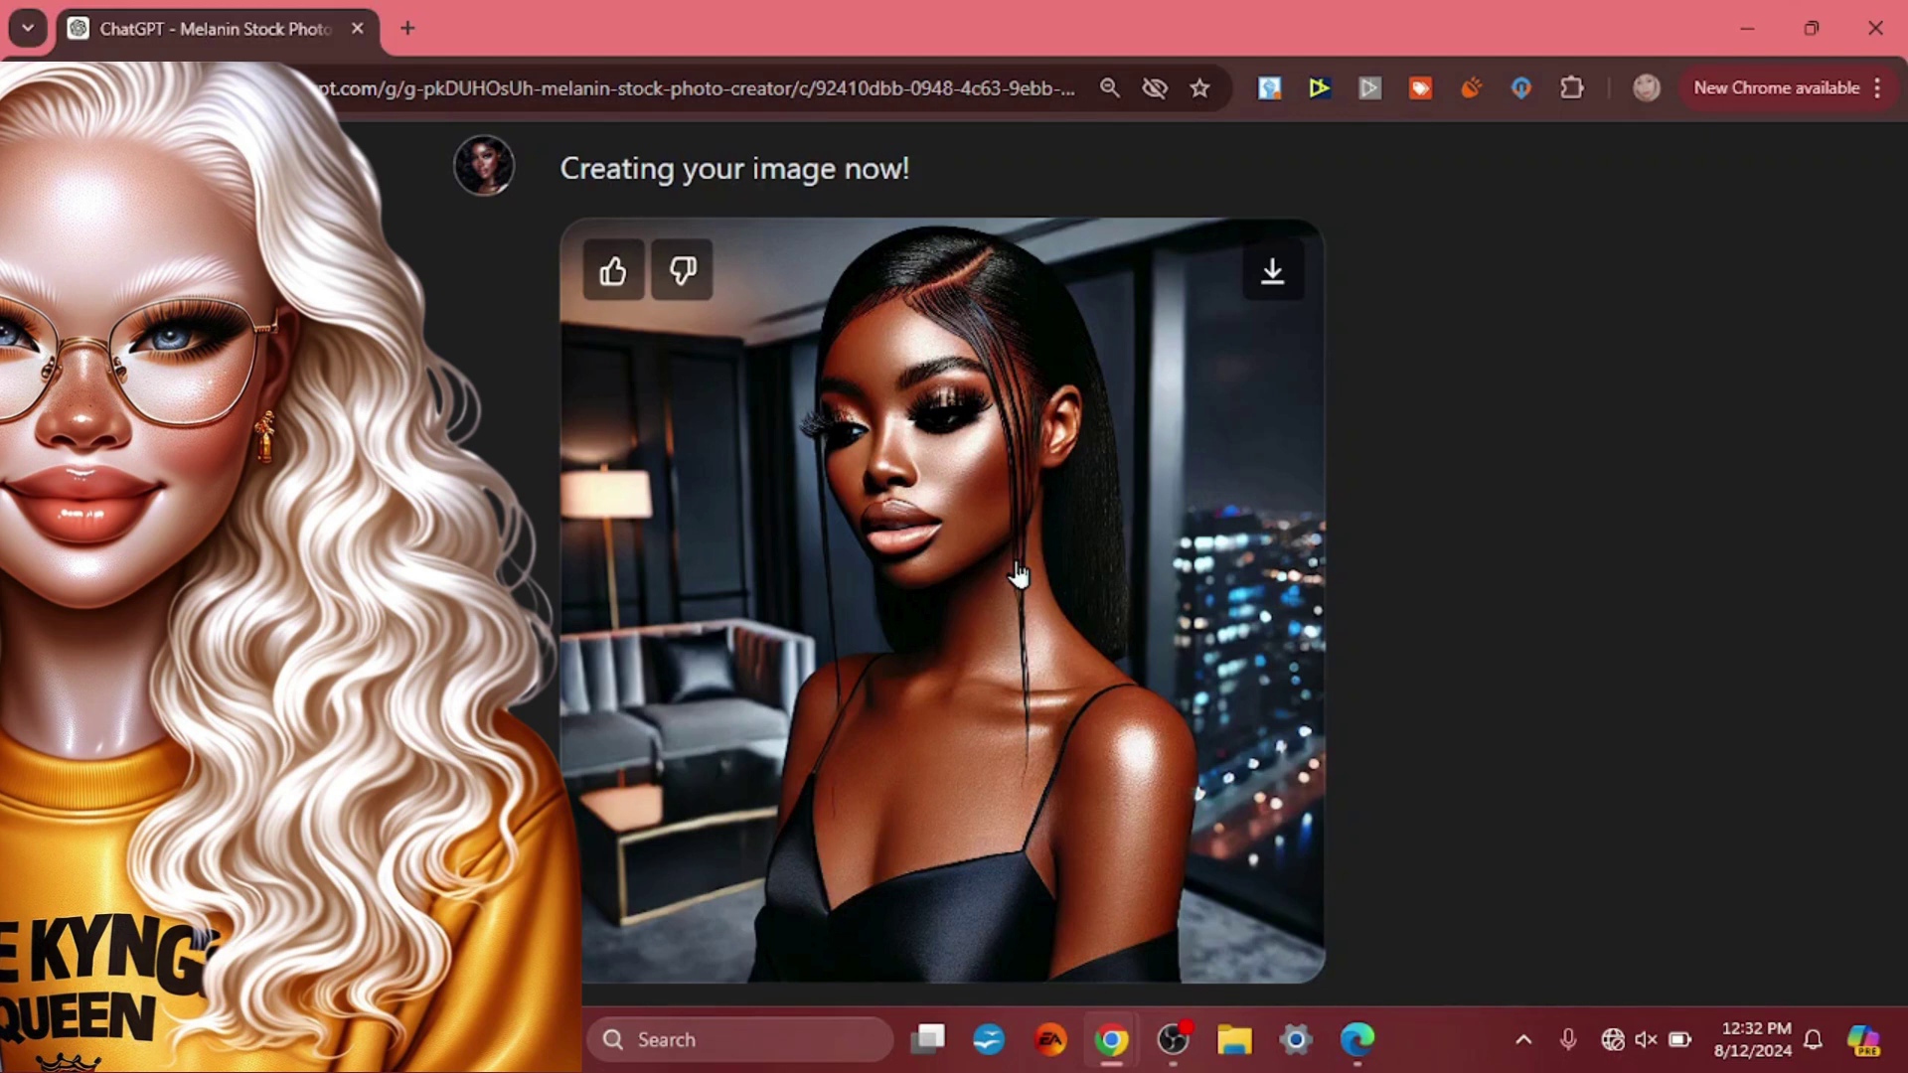
scroll(1018, 575, "up", 2)
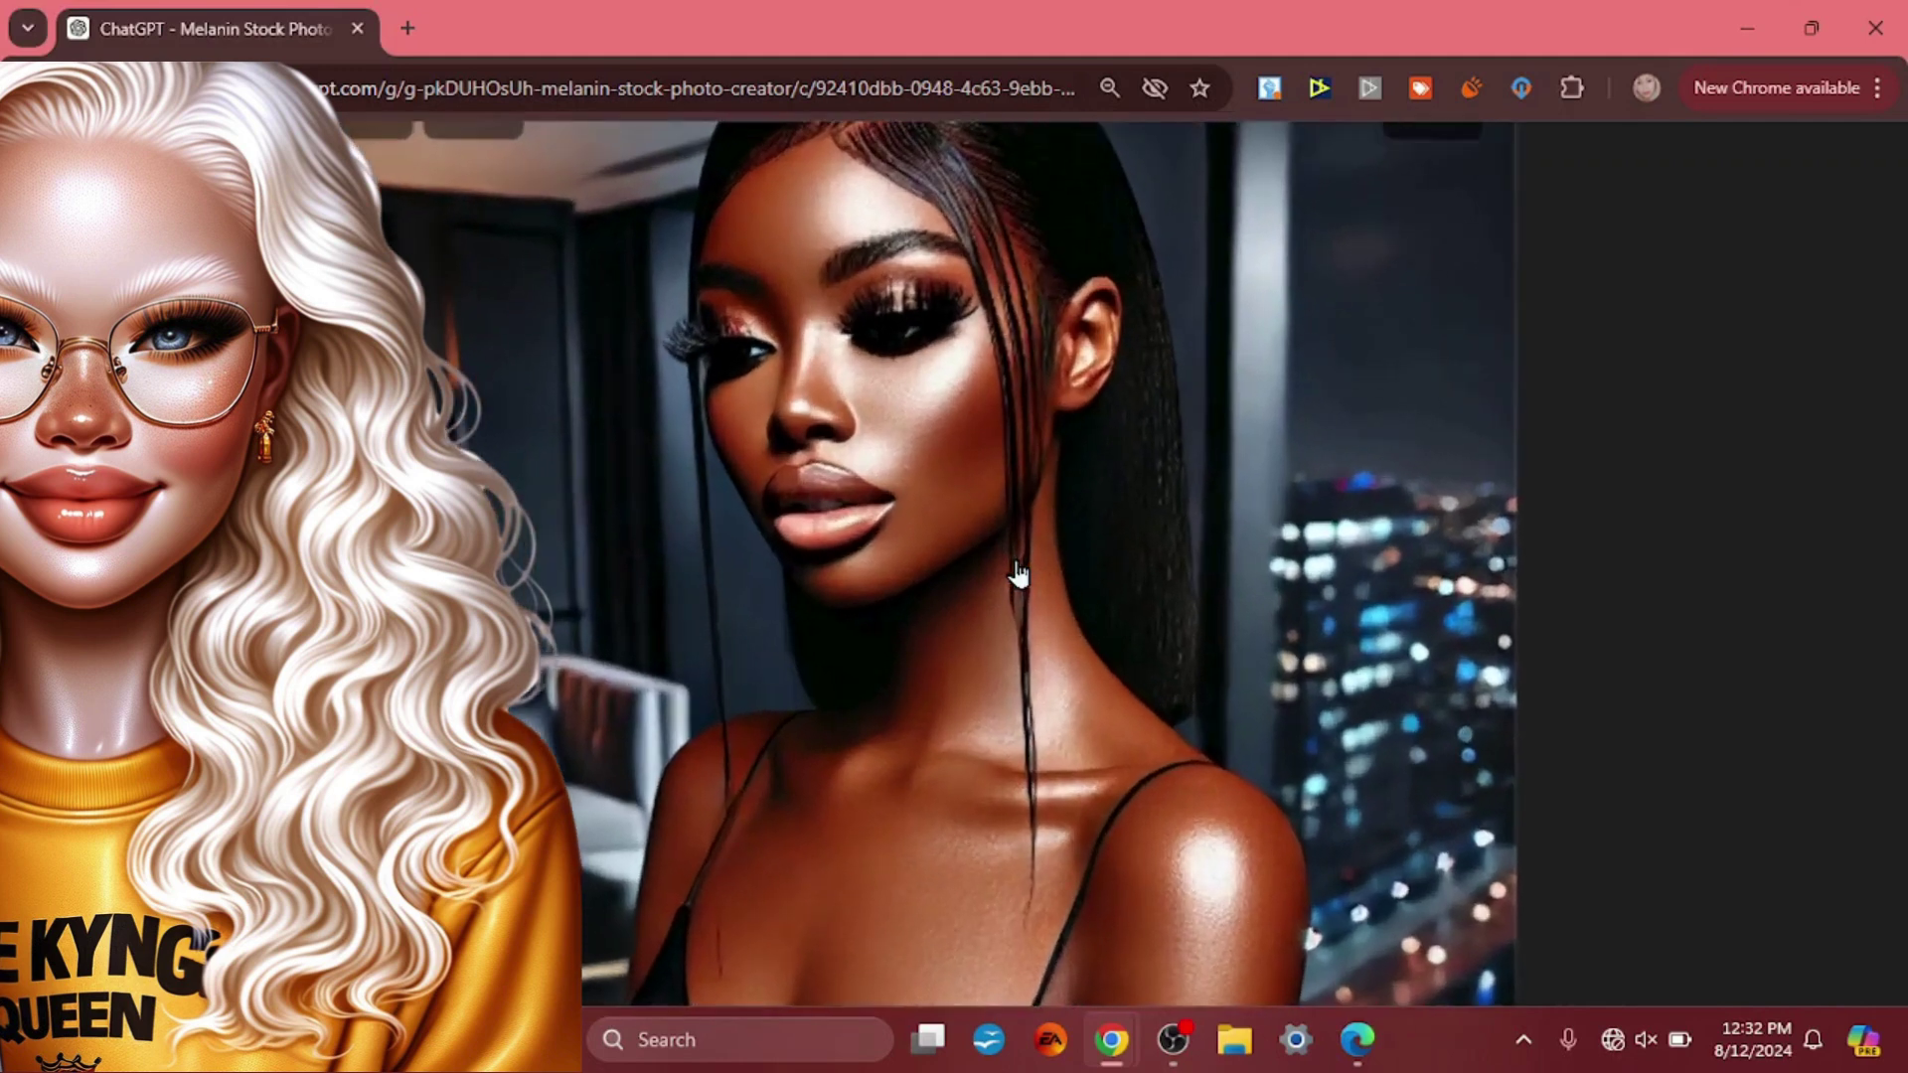
scroll(1018, 574, "up", 2)
scroll(1018, 574, "up", 2)
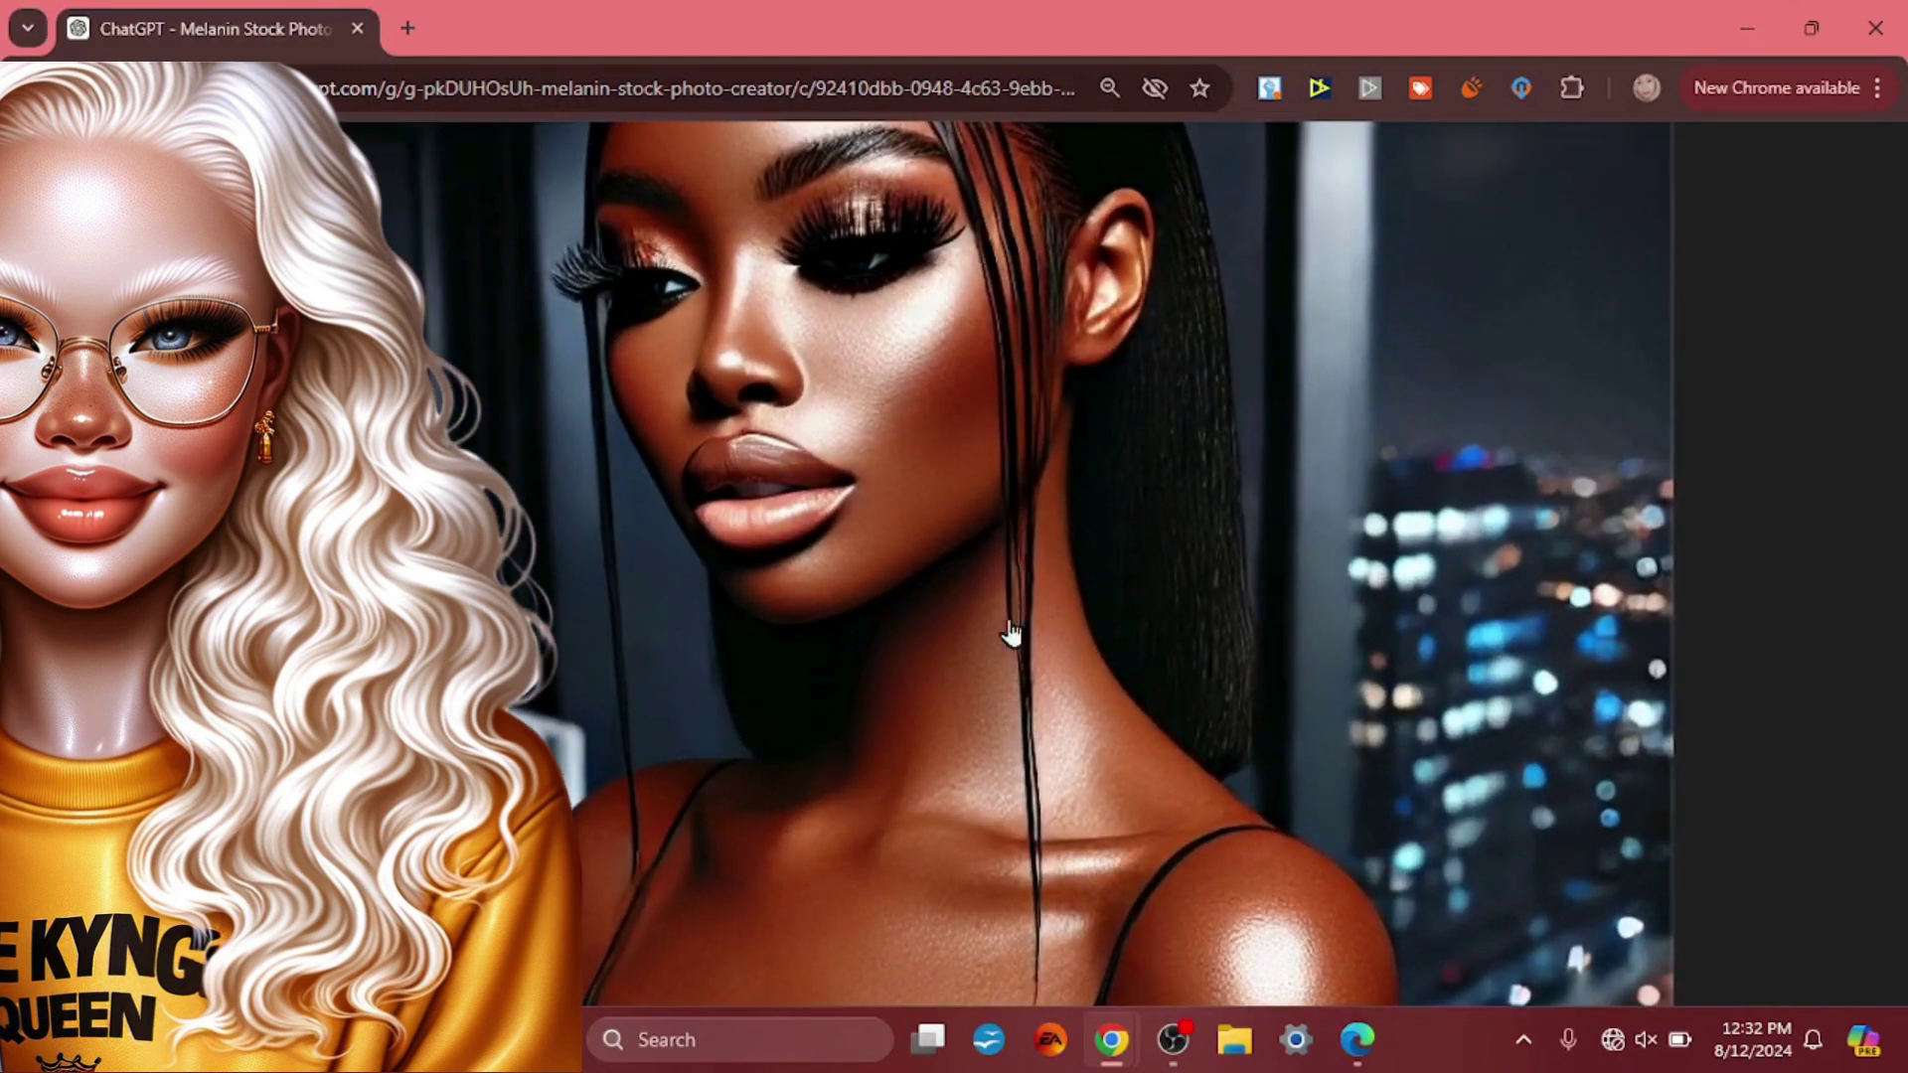
scroll(1018, 656, "up", 2)
scroll(1015, 660, "up", 2)
scroll(1017, 664, "down", 3)
mouse_move(940, 626)
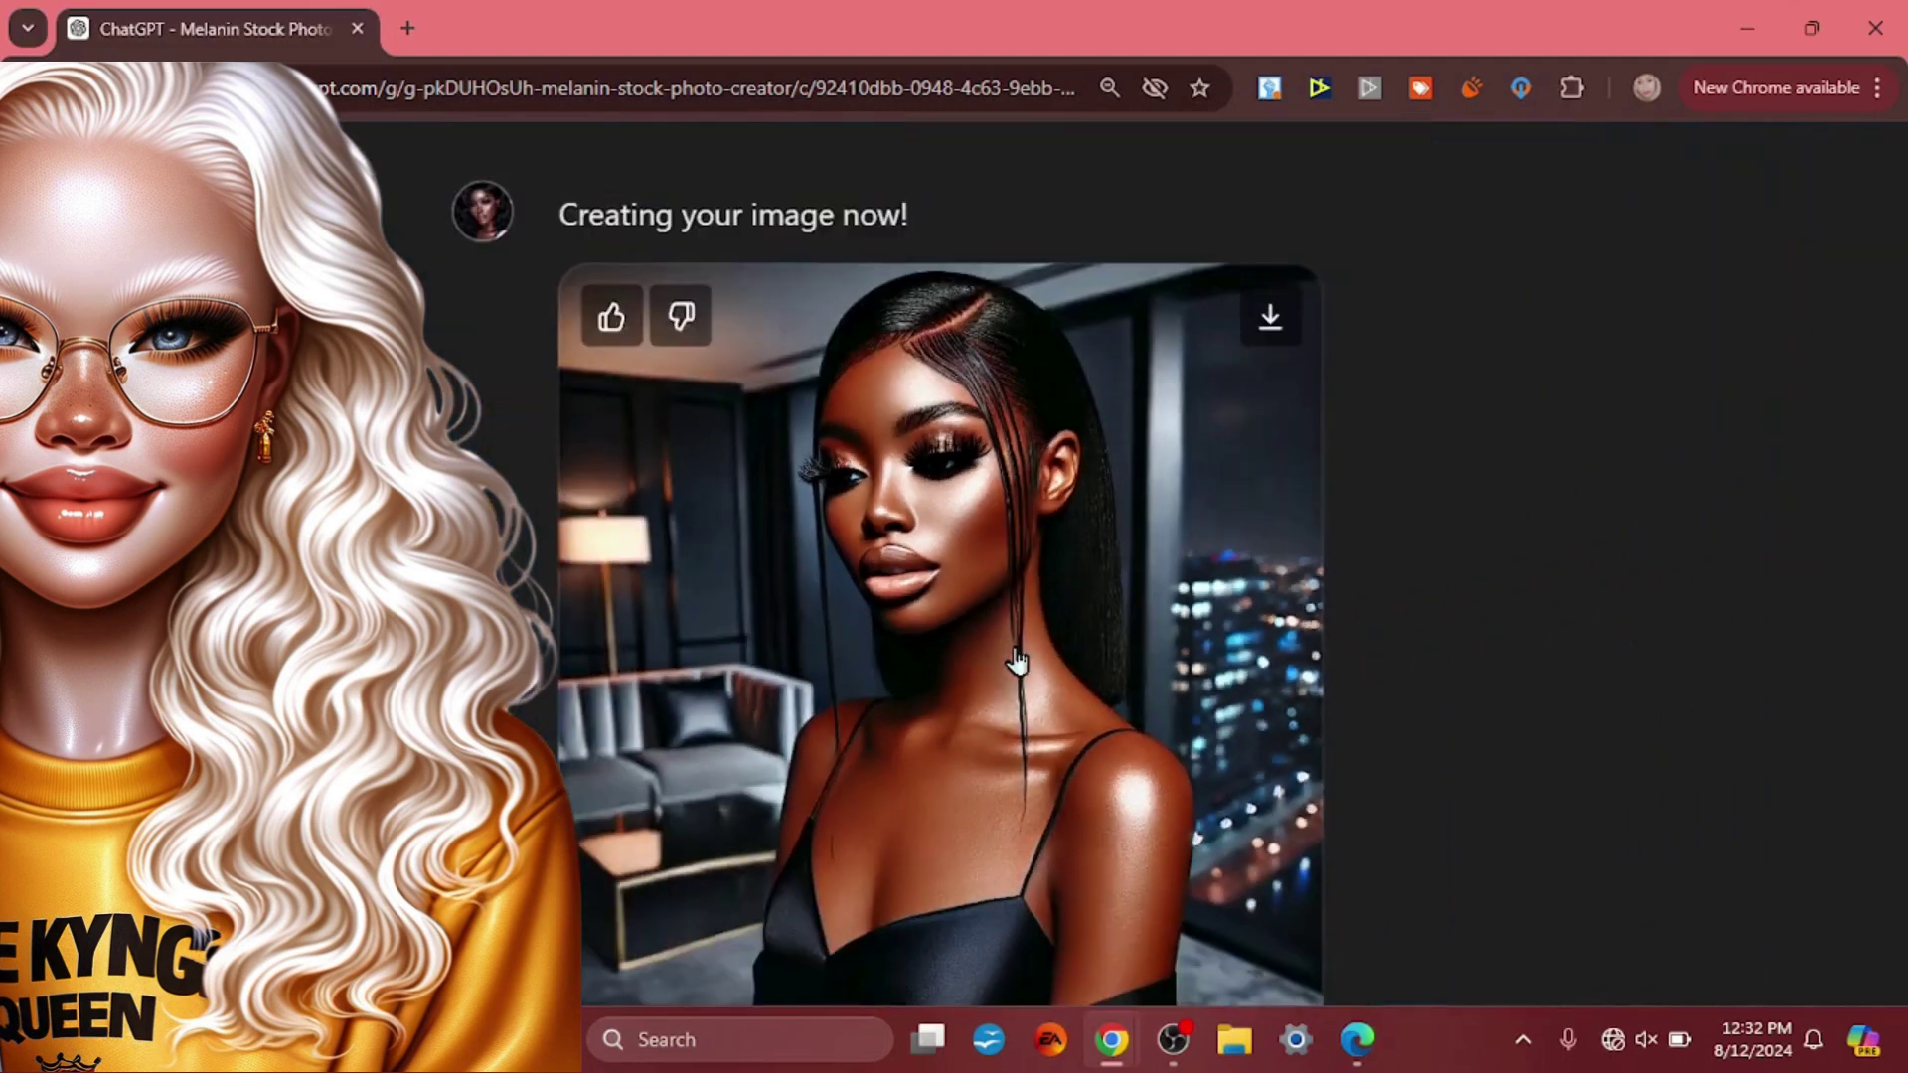
scroll(1022, 668, "down", 2)
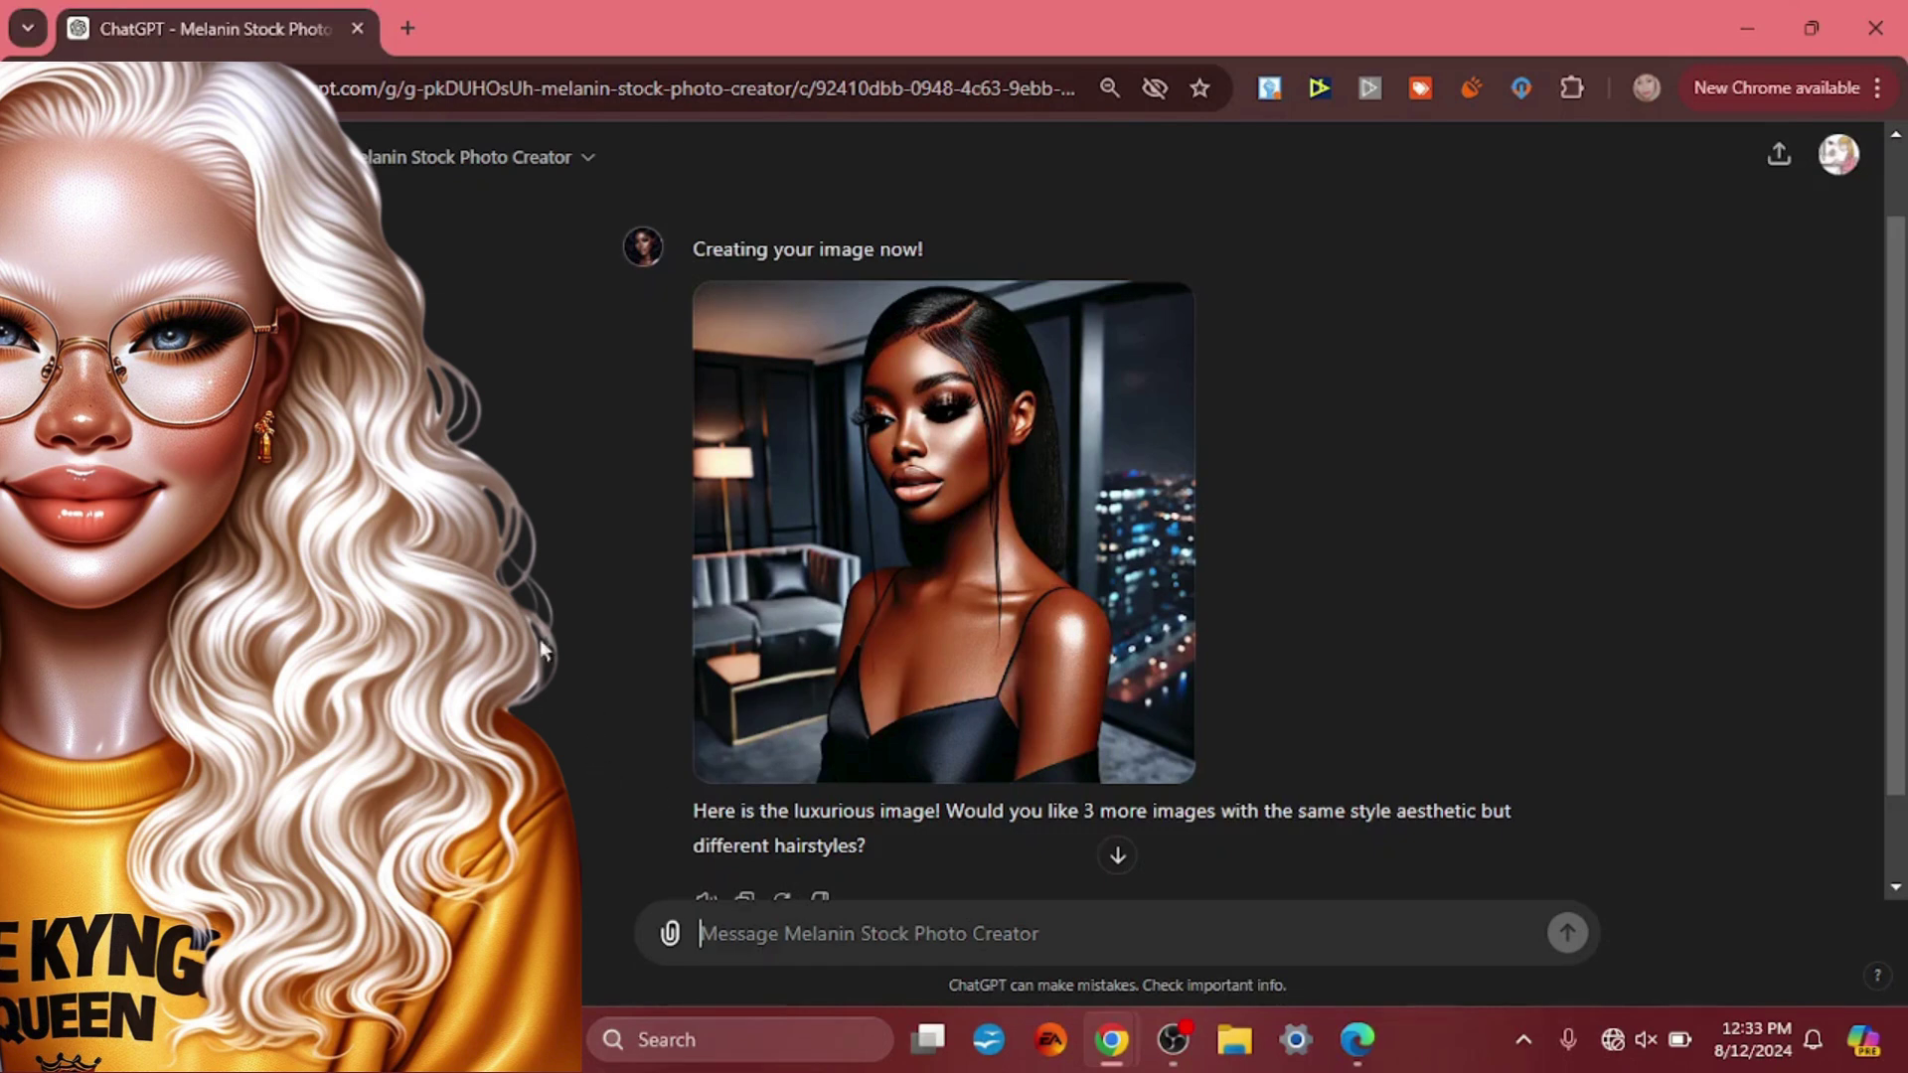
- Enlarge the luxury portrait, read its generation prompt, then close the viewer
left_click(1088, 457)
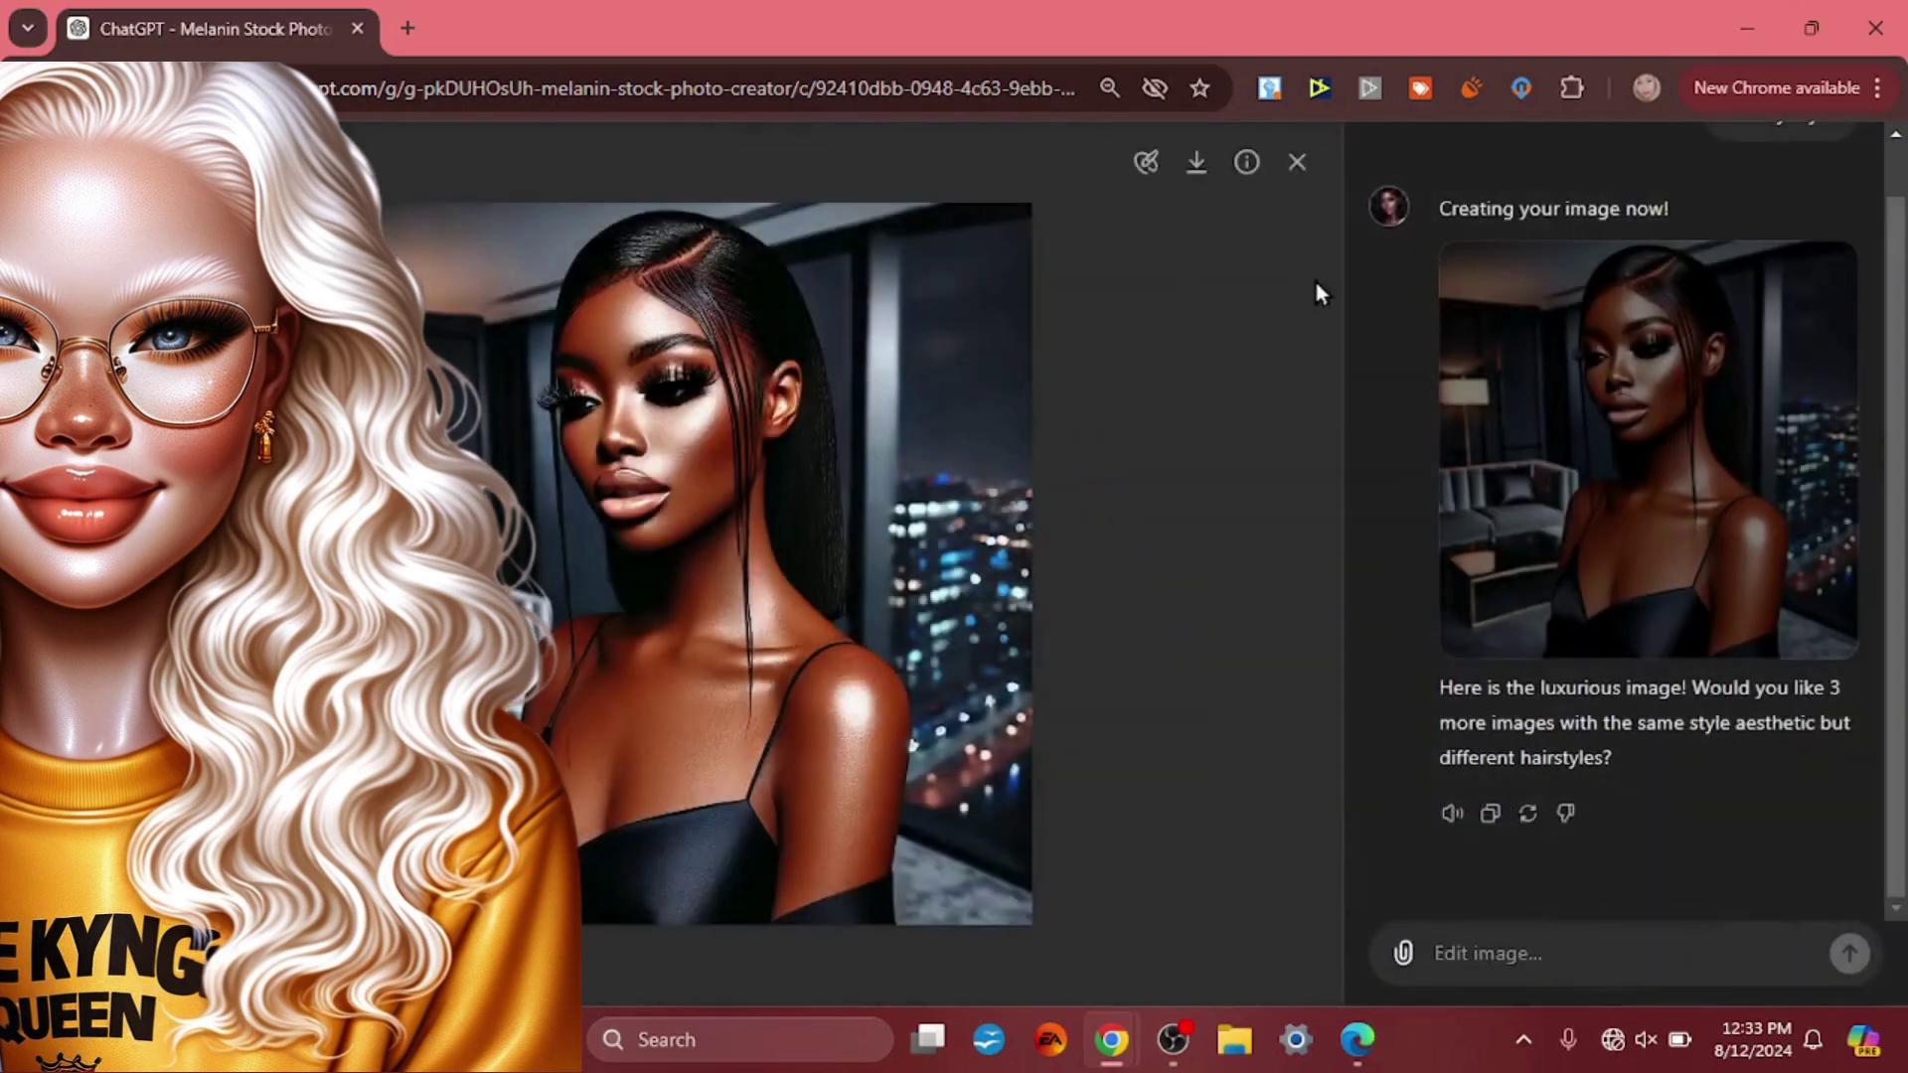
left_click(1248, 163)
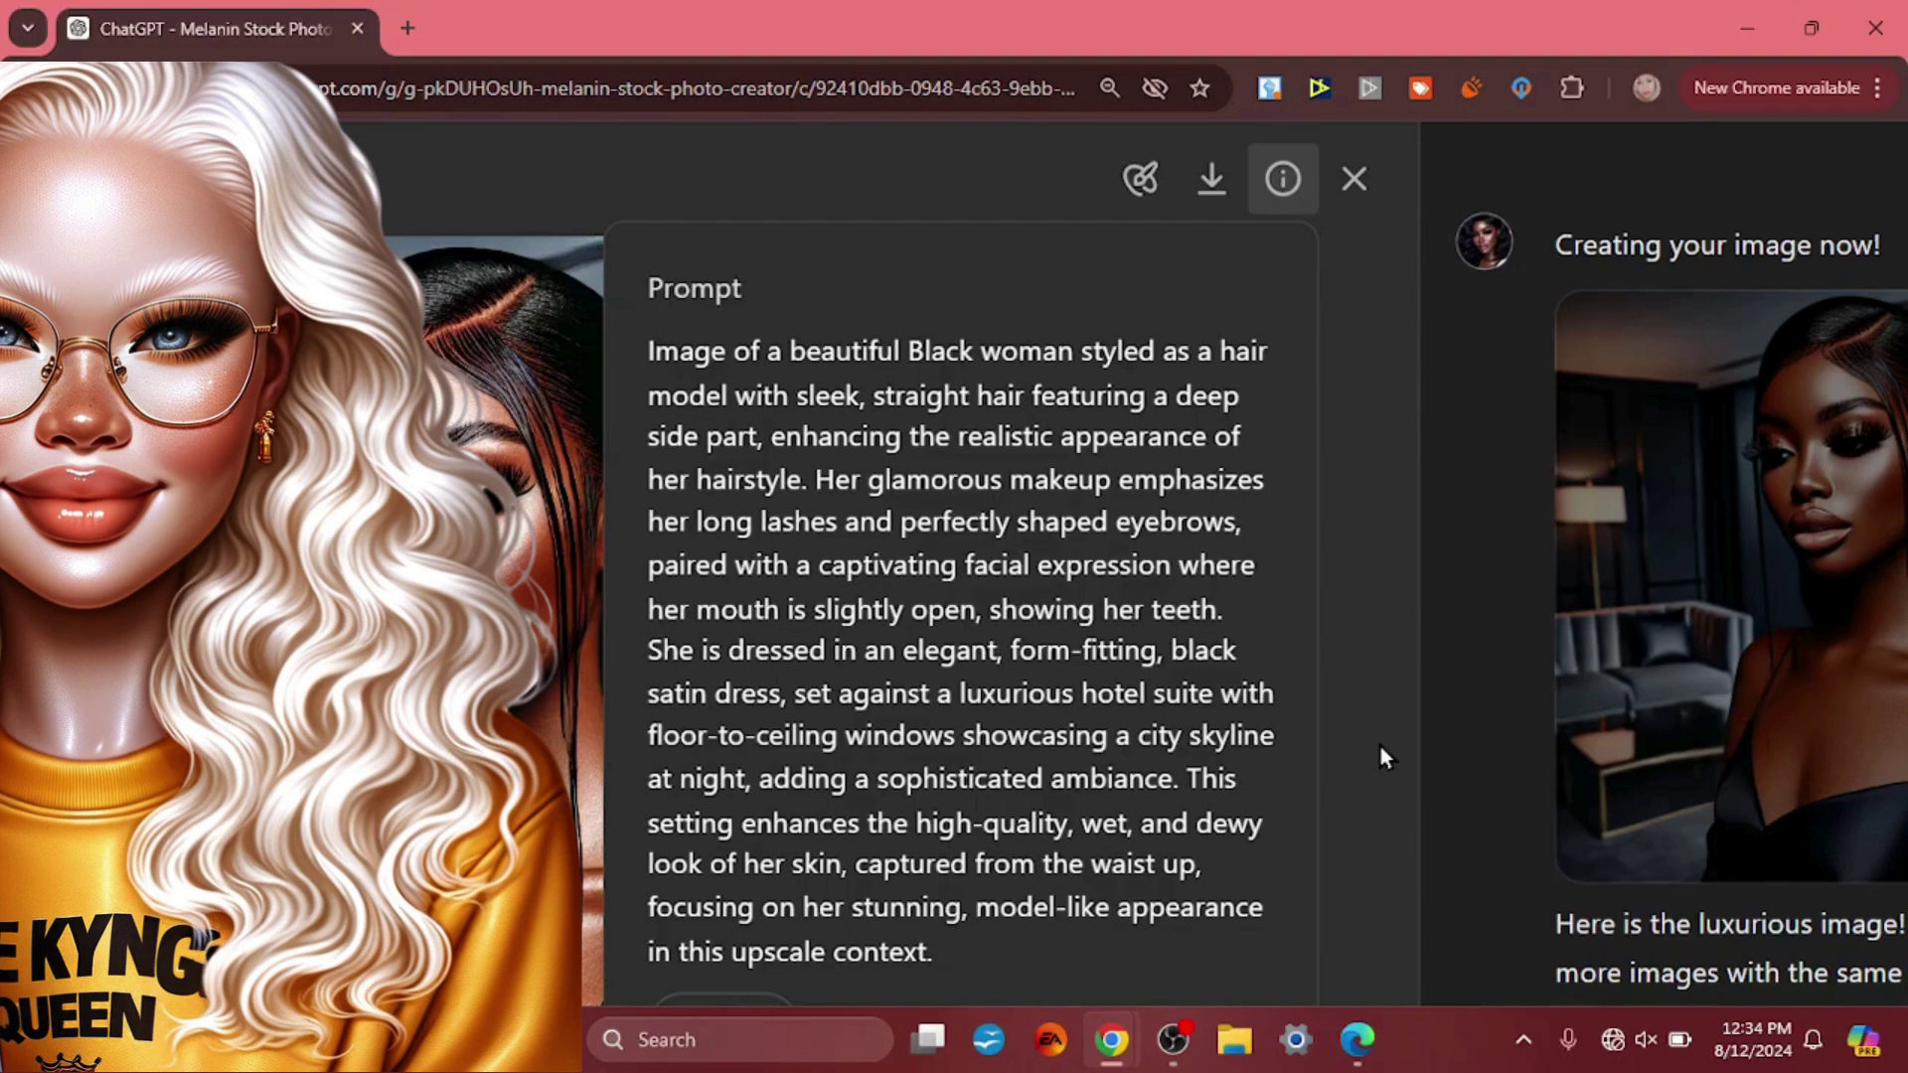
left_click(1355, 181)
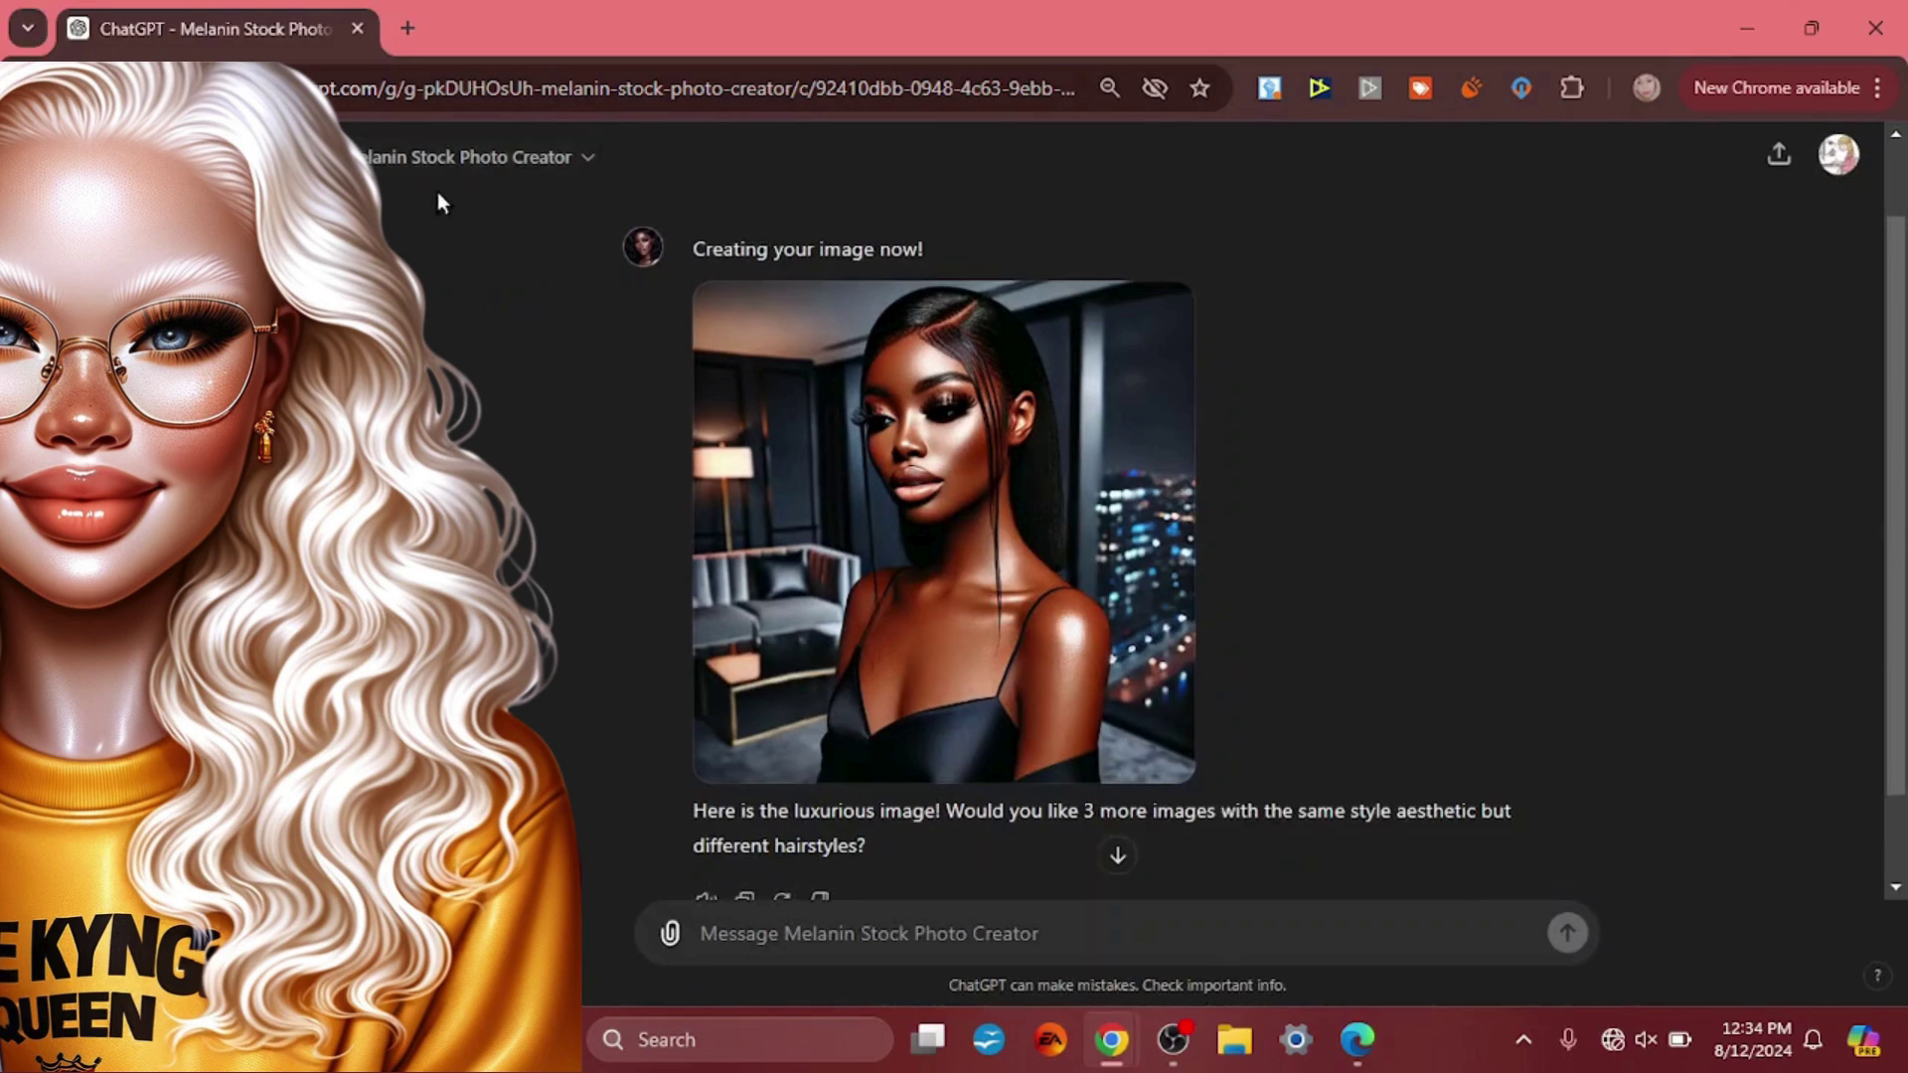
- Start a new chat with the GPT and request a 'Solid Background' portrait
left_click(471, 159)
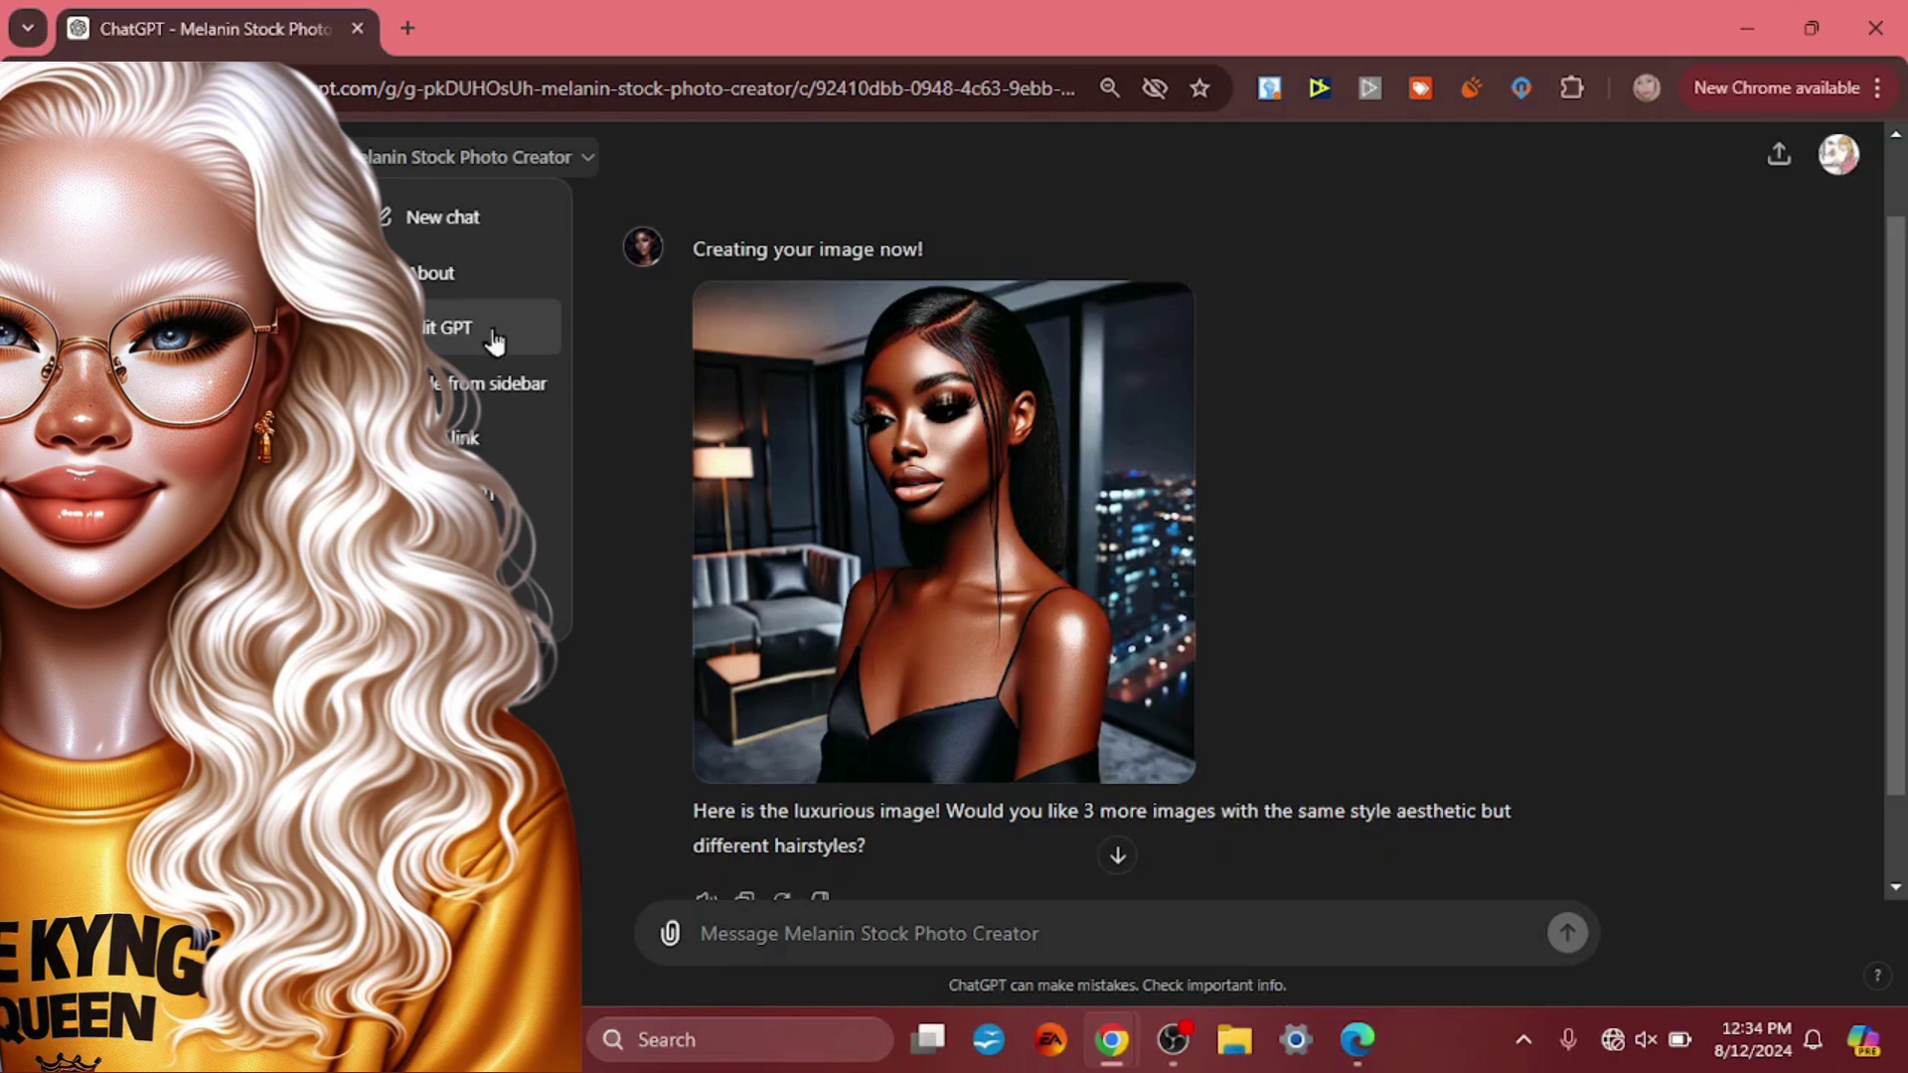
left_click(467, 221)
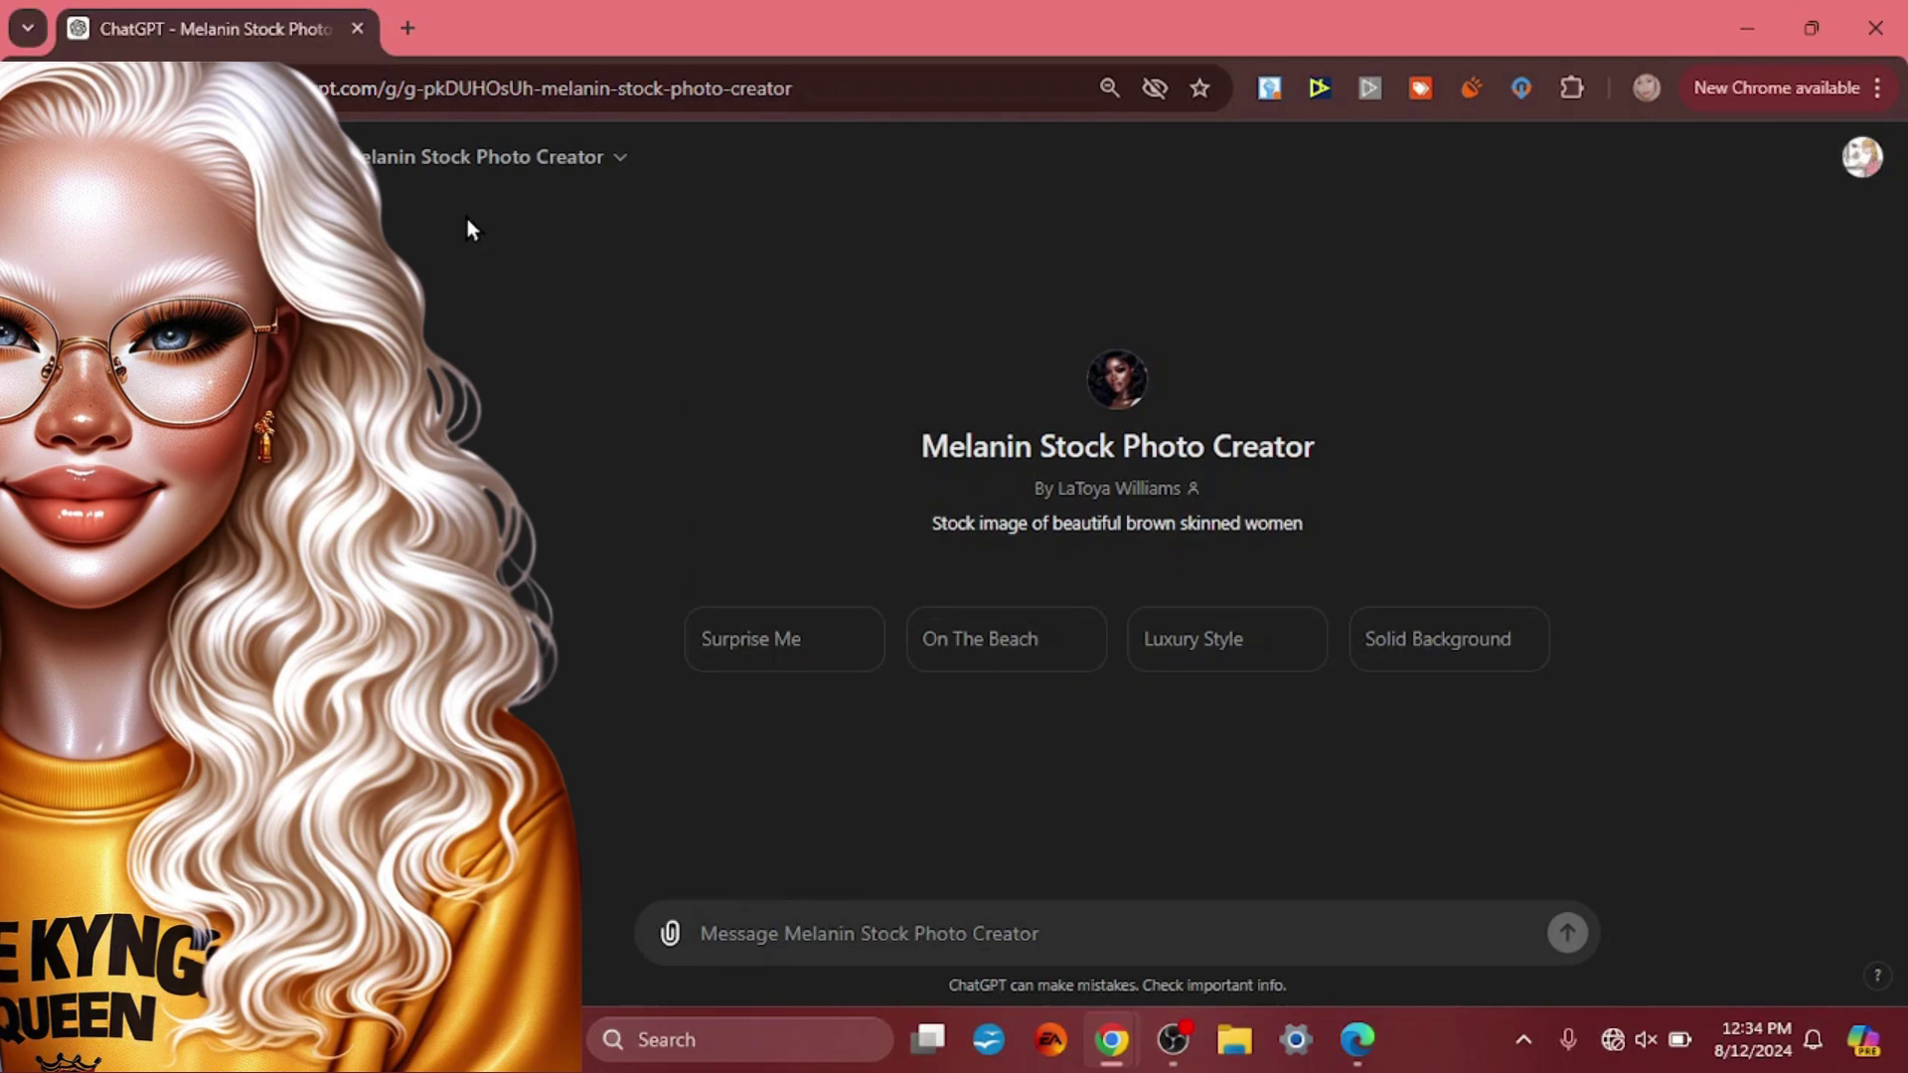
left_click(1447, 636)
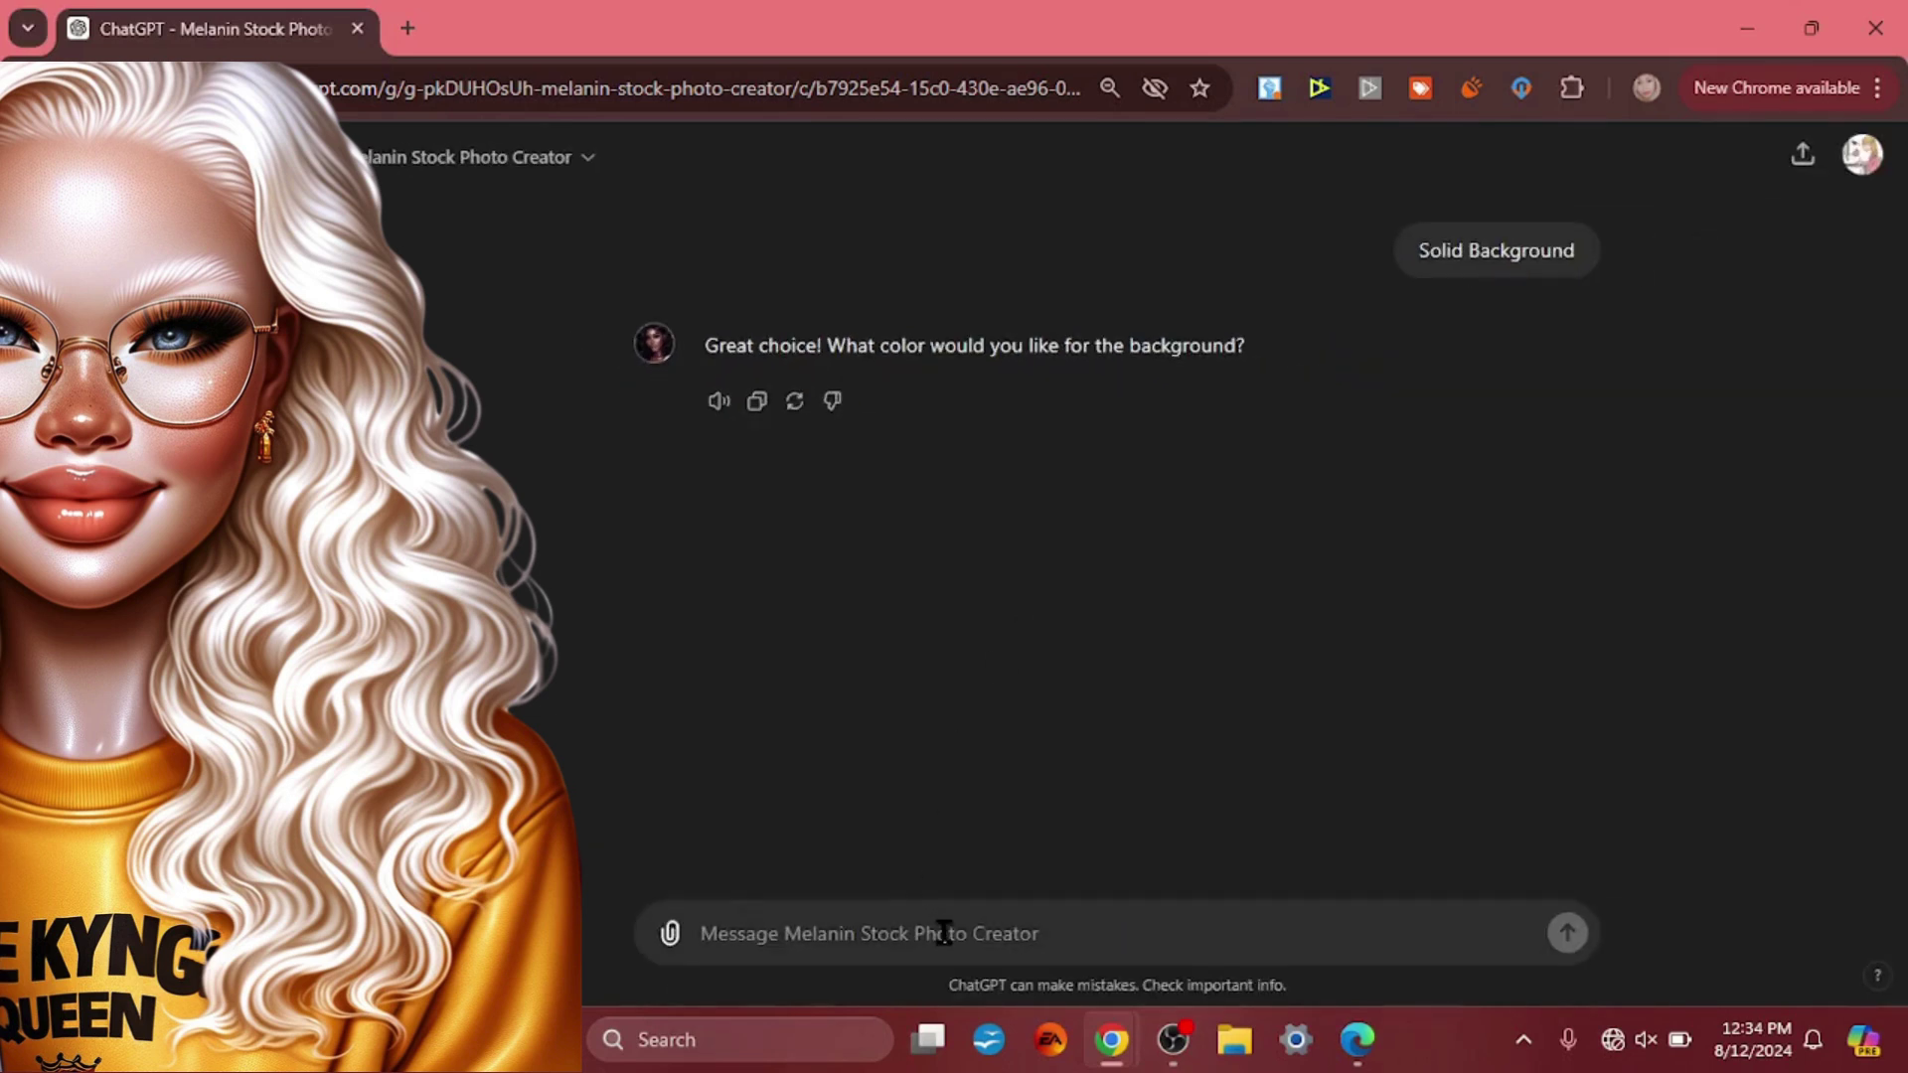
- Reply with a pink and blue background, white clothing and a burgundy pixie cut
type("pink a")
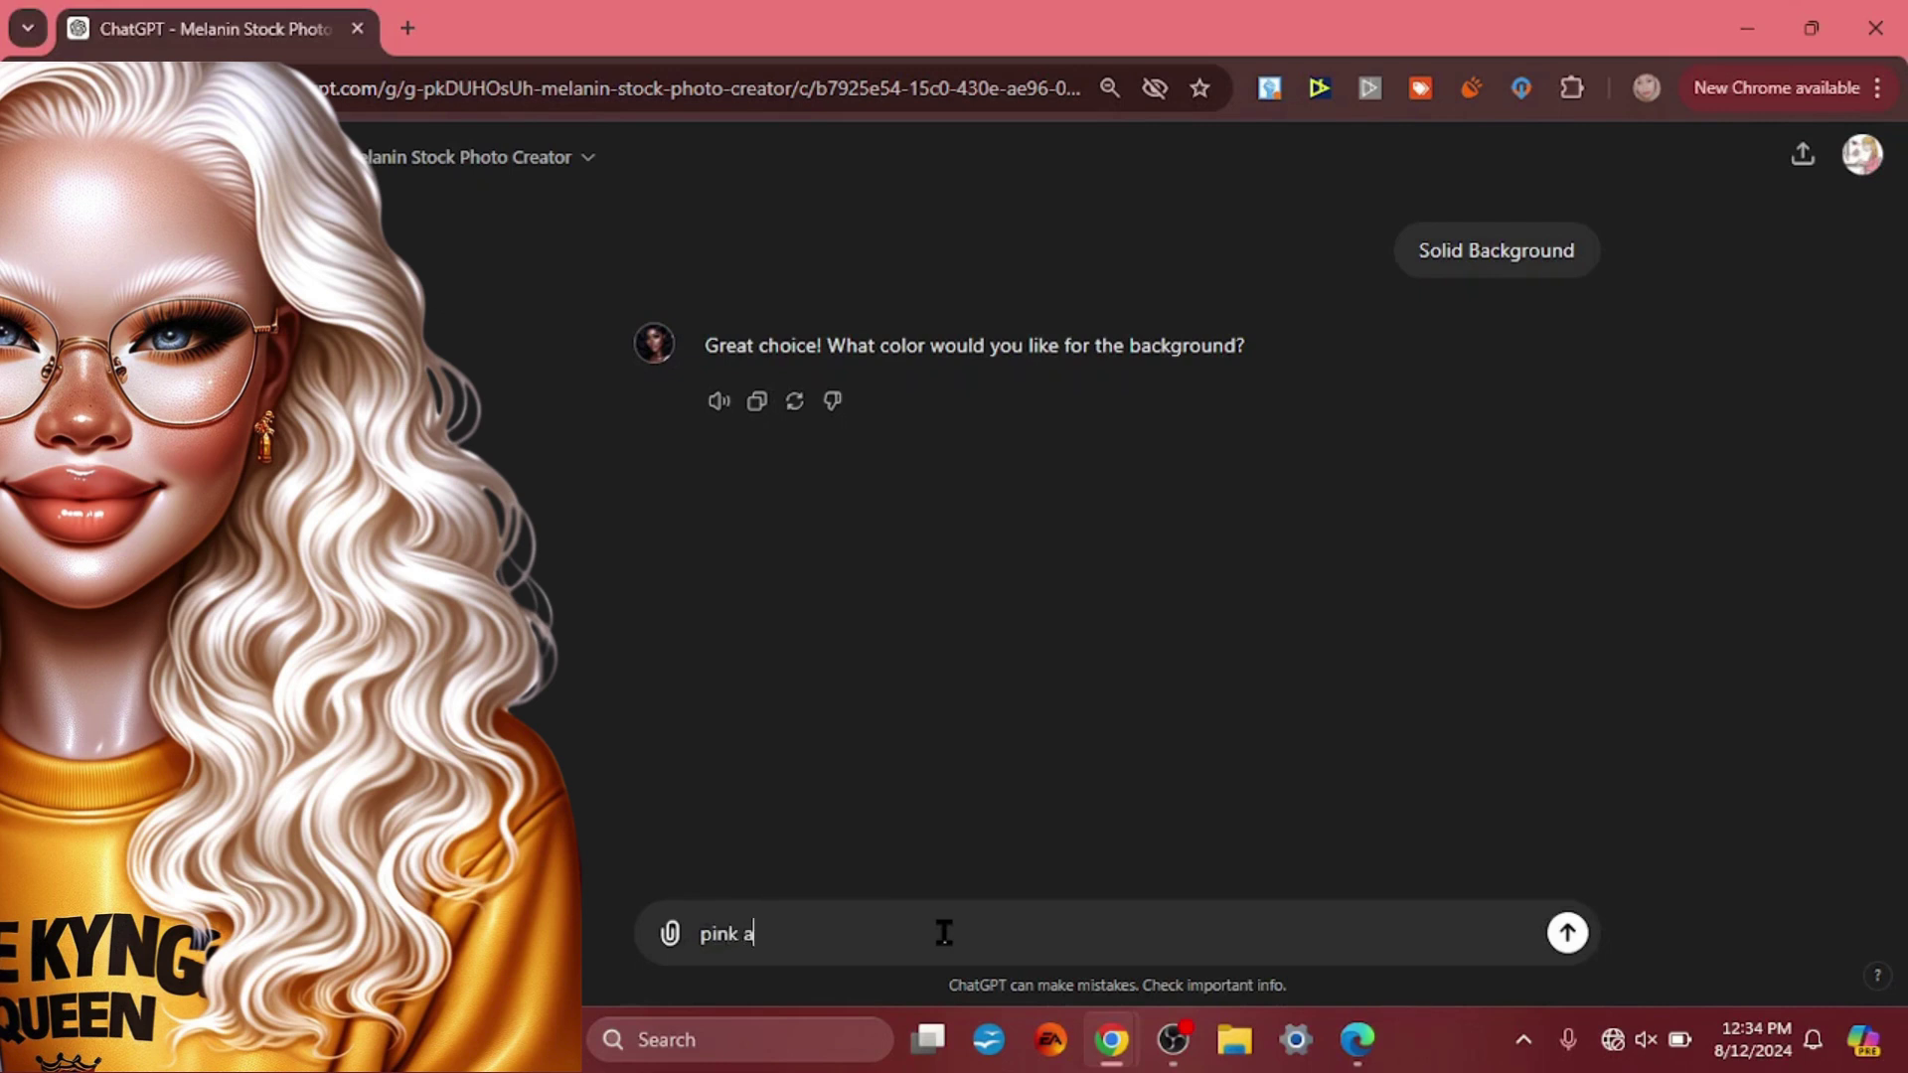
type("nd ")
type("blue")
key("Return")
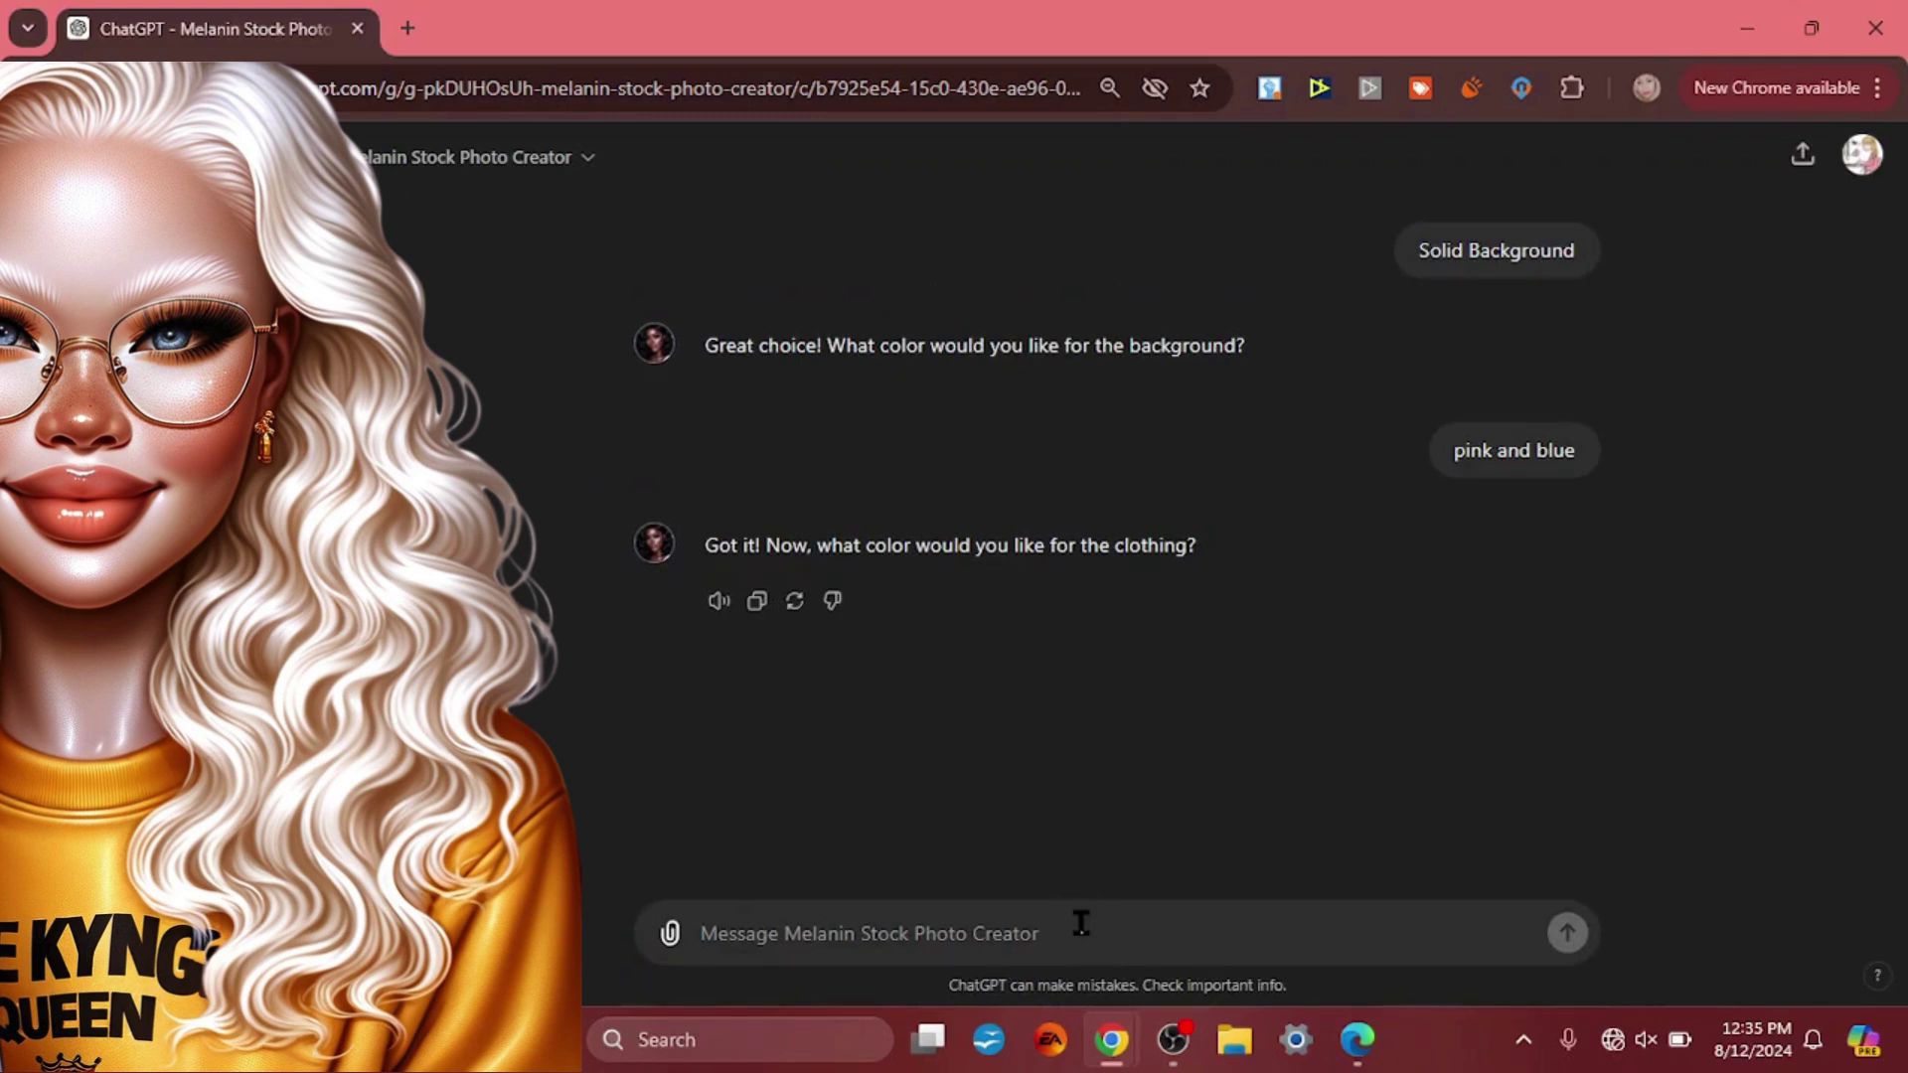
type("whit")
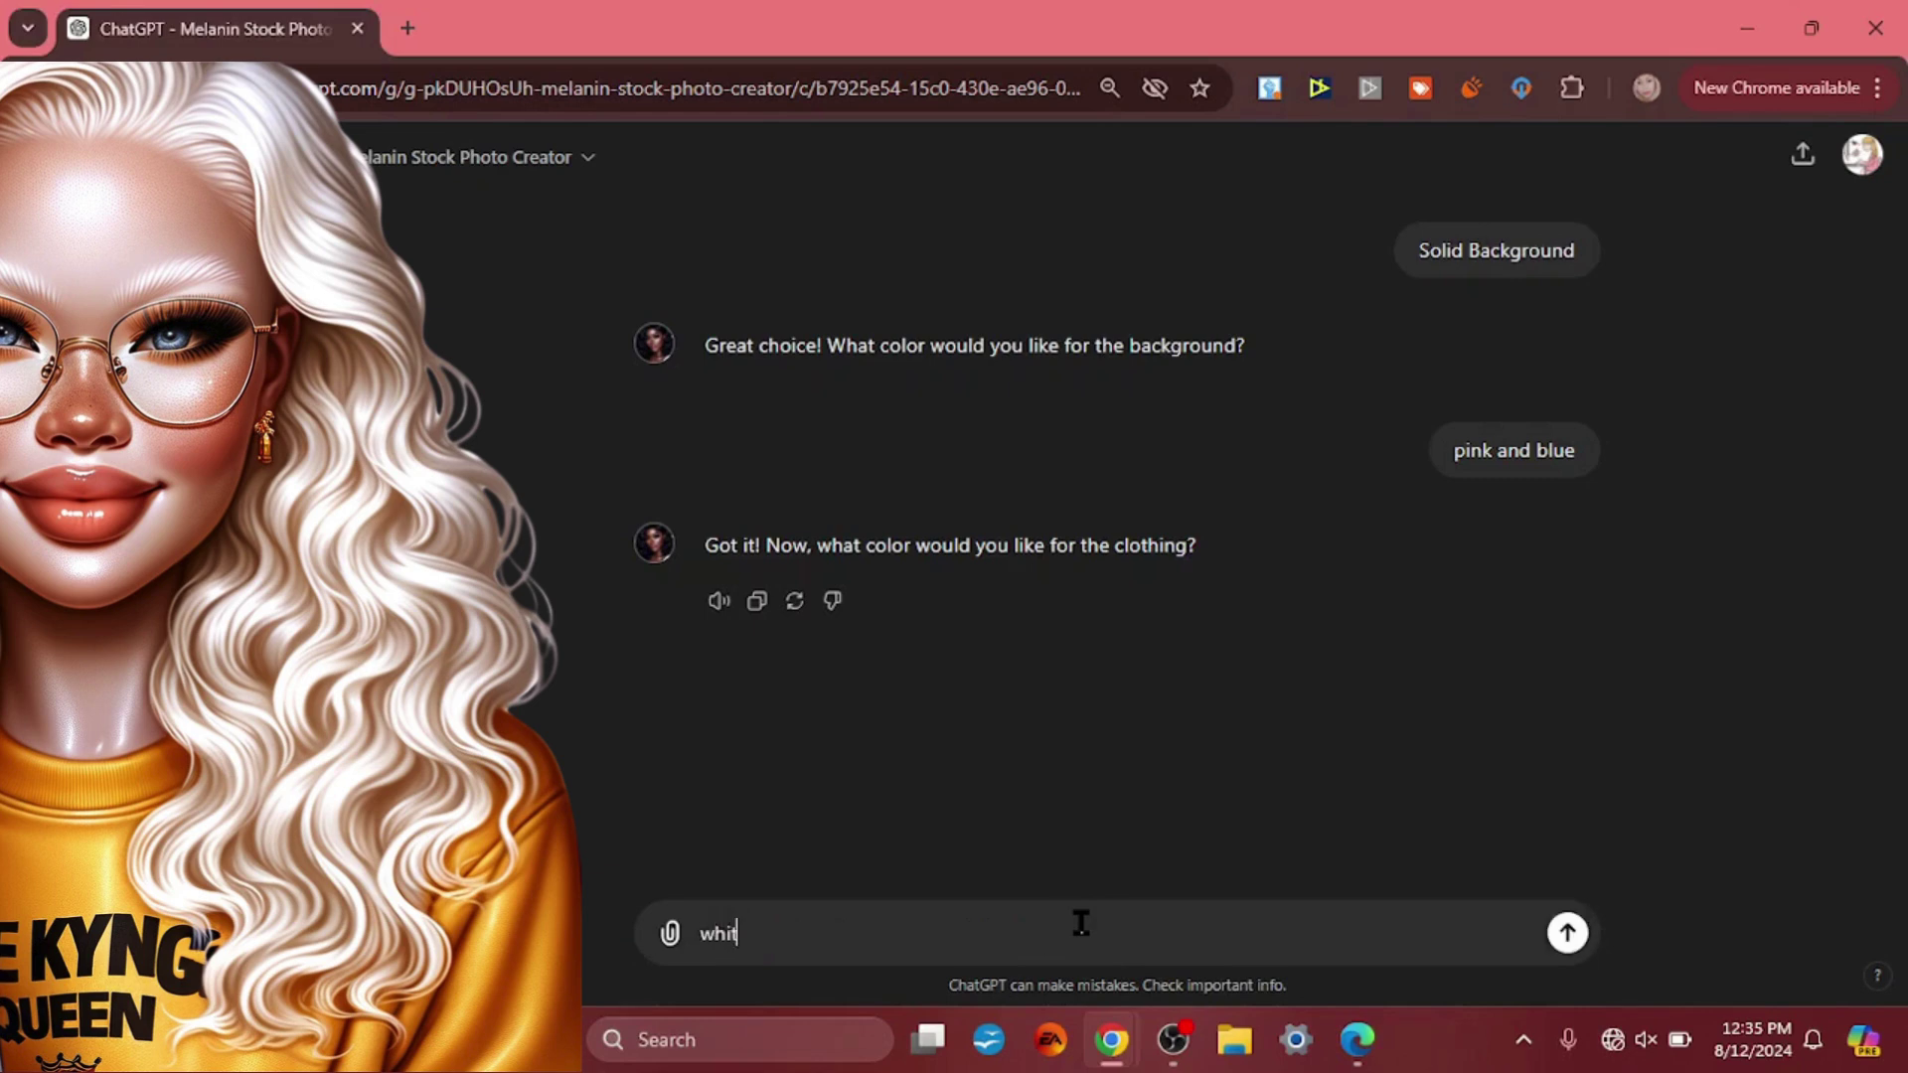
type("e")
left_click(1569, 934)
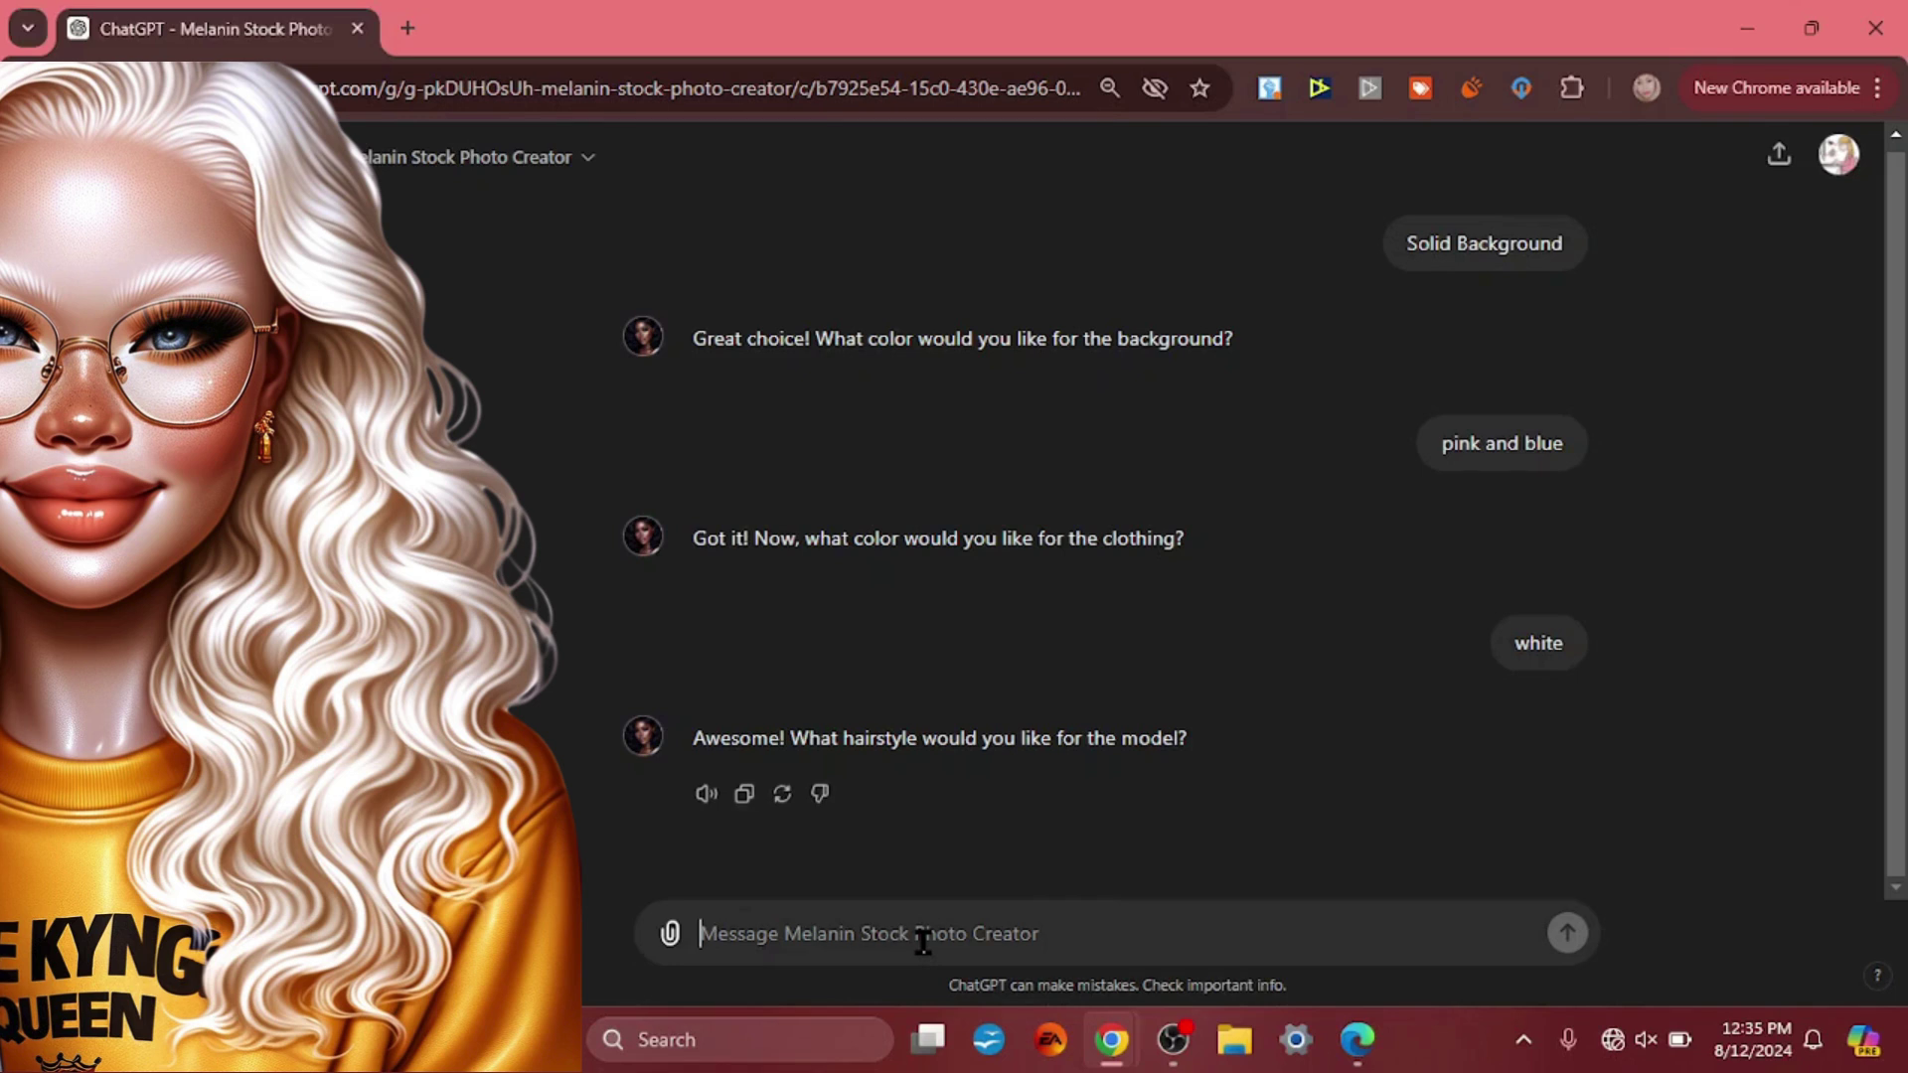
type("a ")
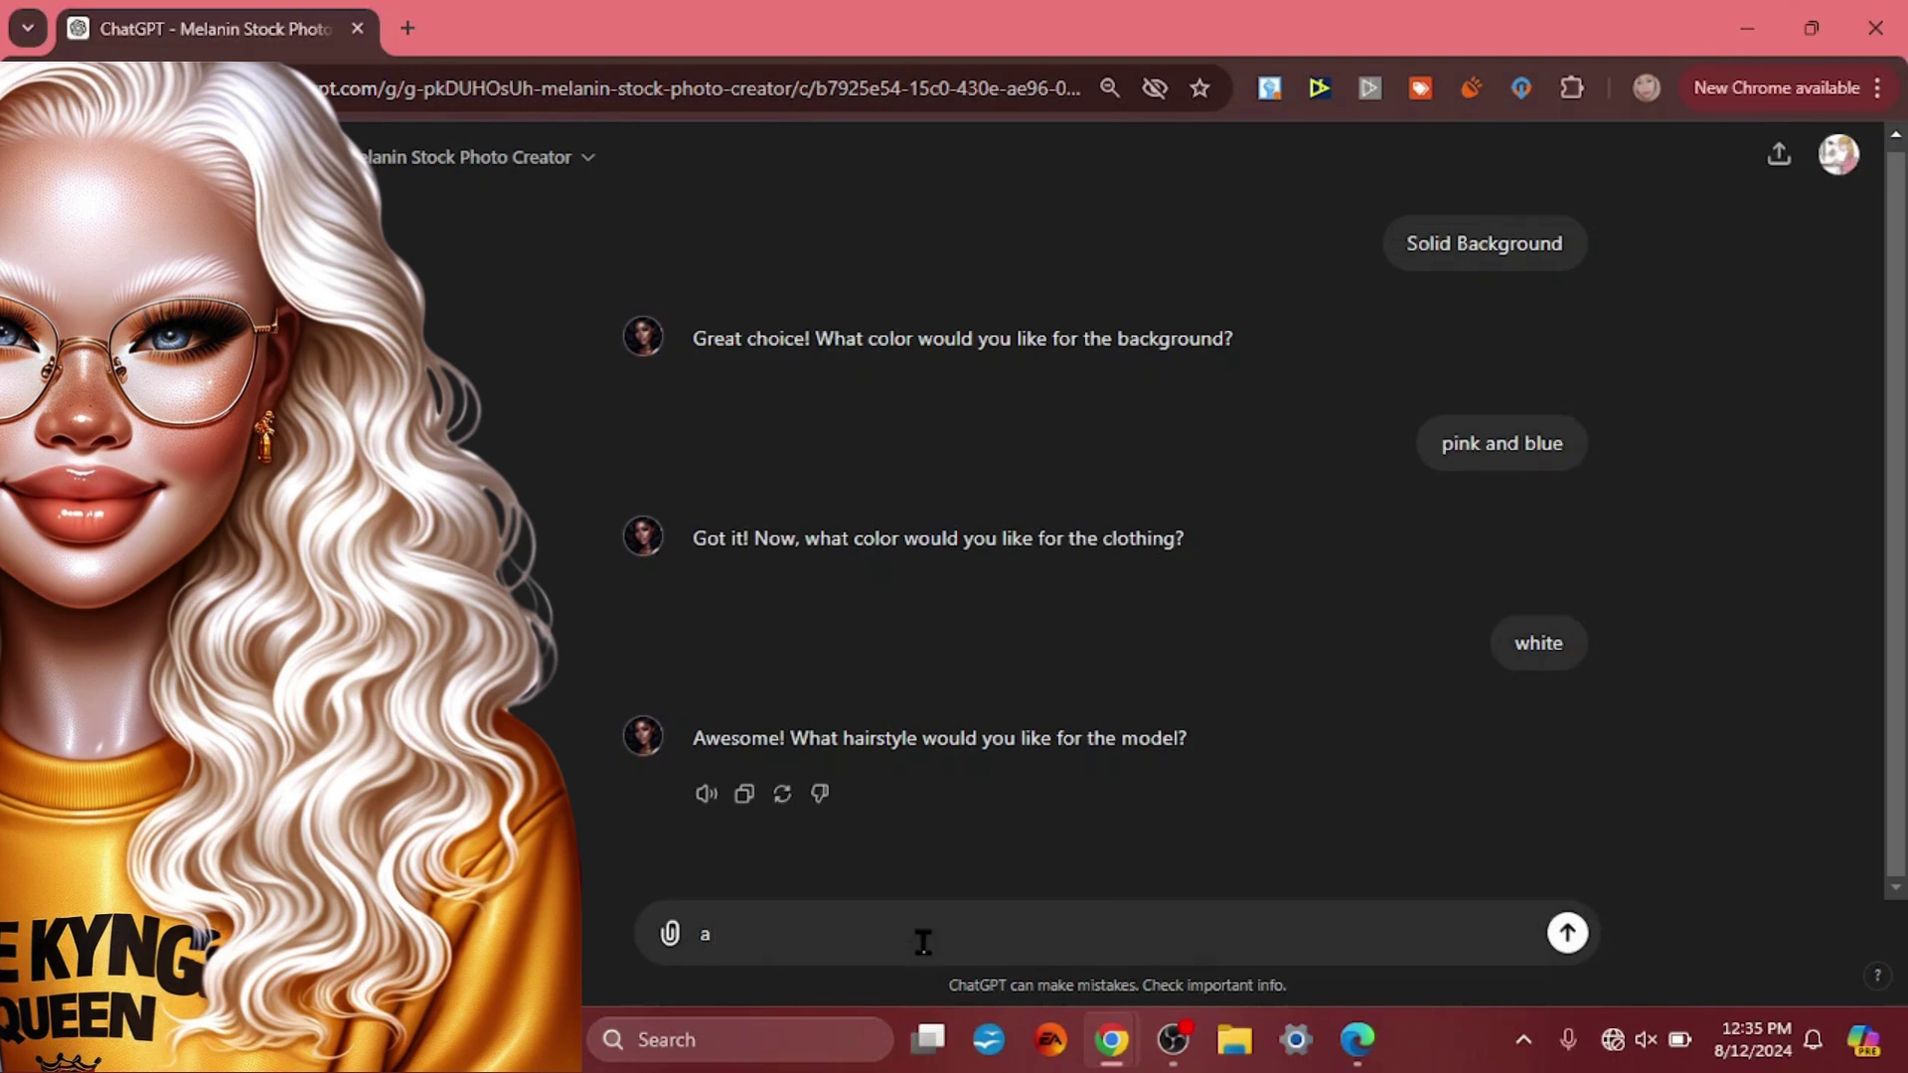
type("burgundy")
type(" pixie")
type(" cut")
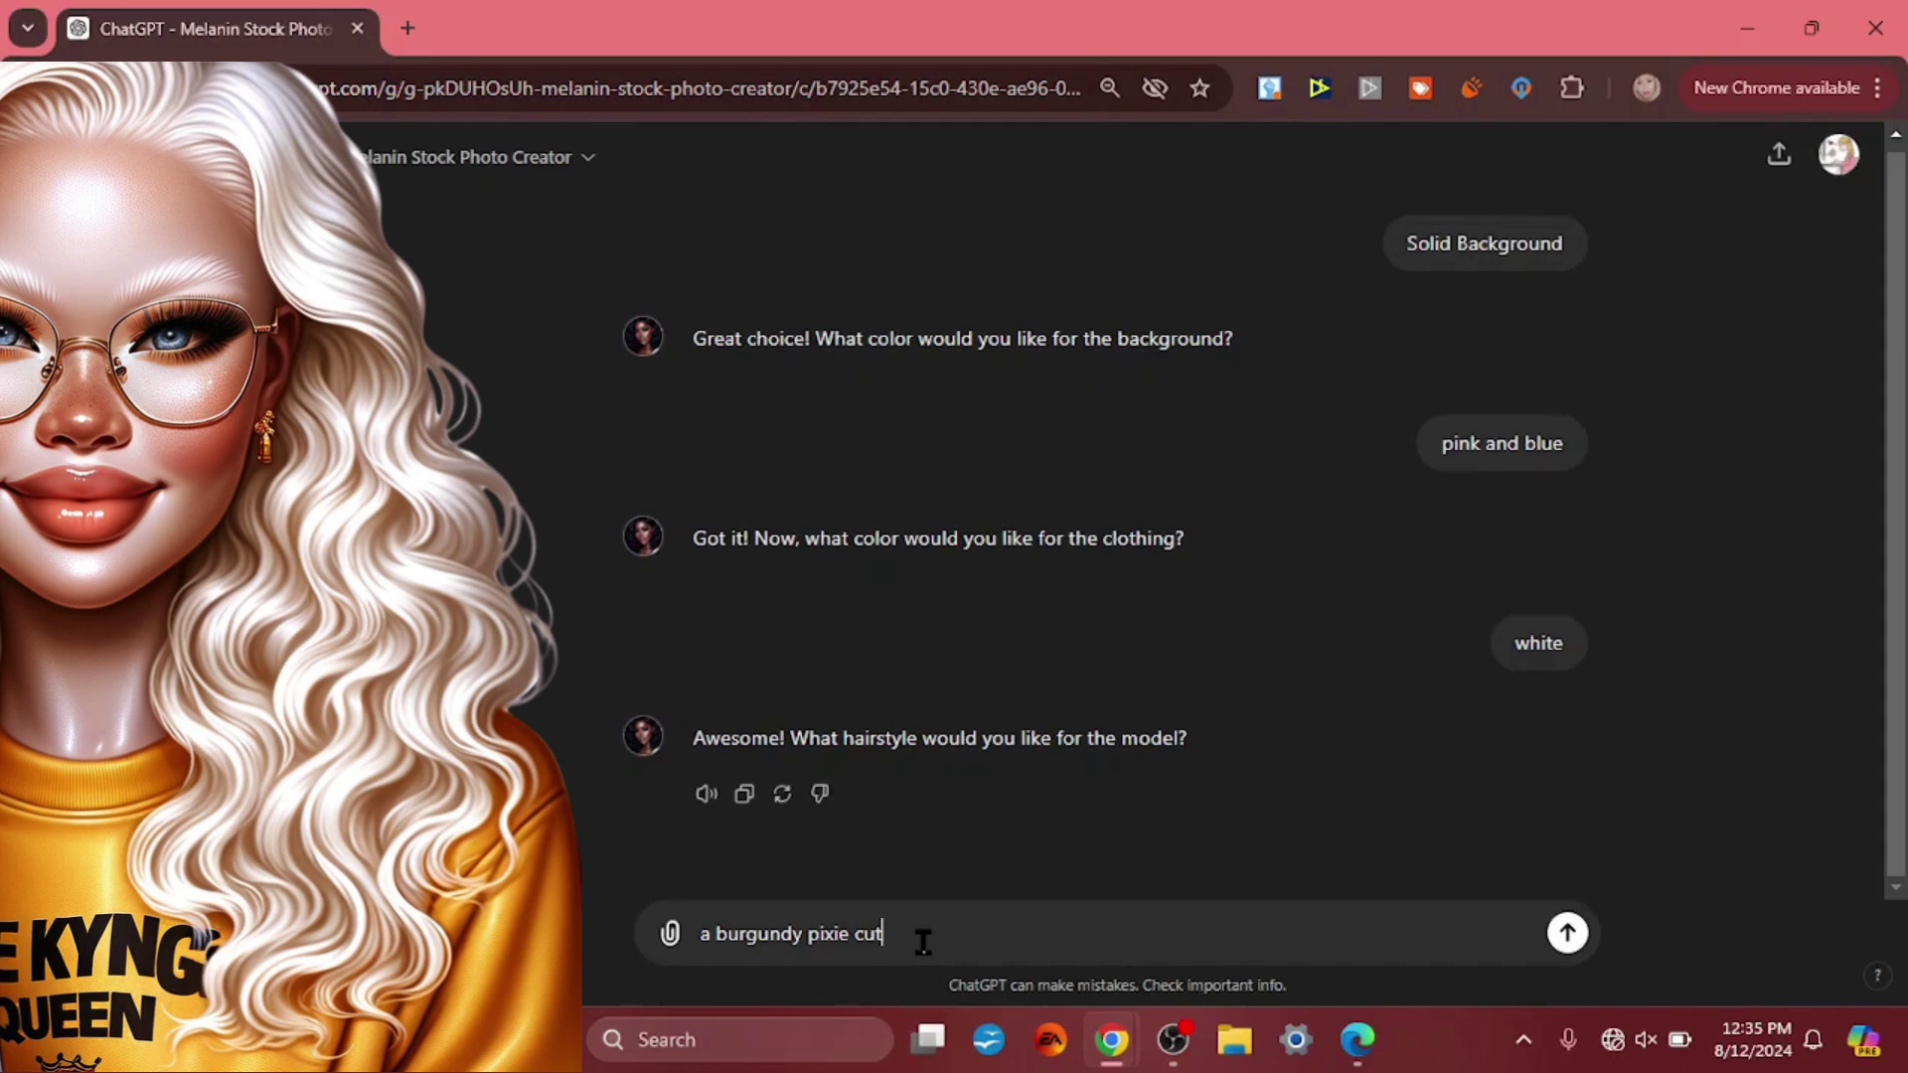
key("Return")
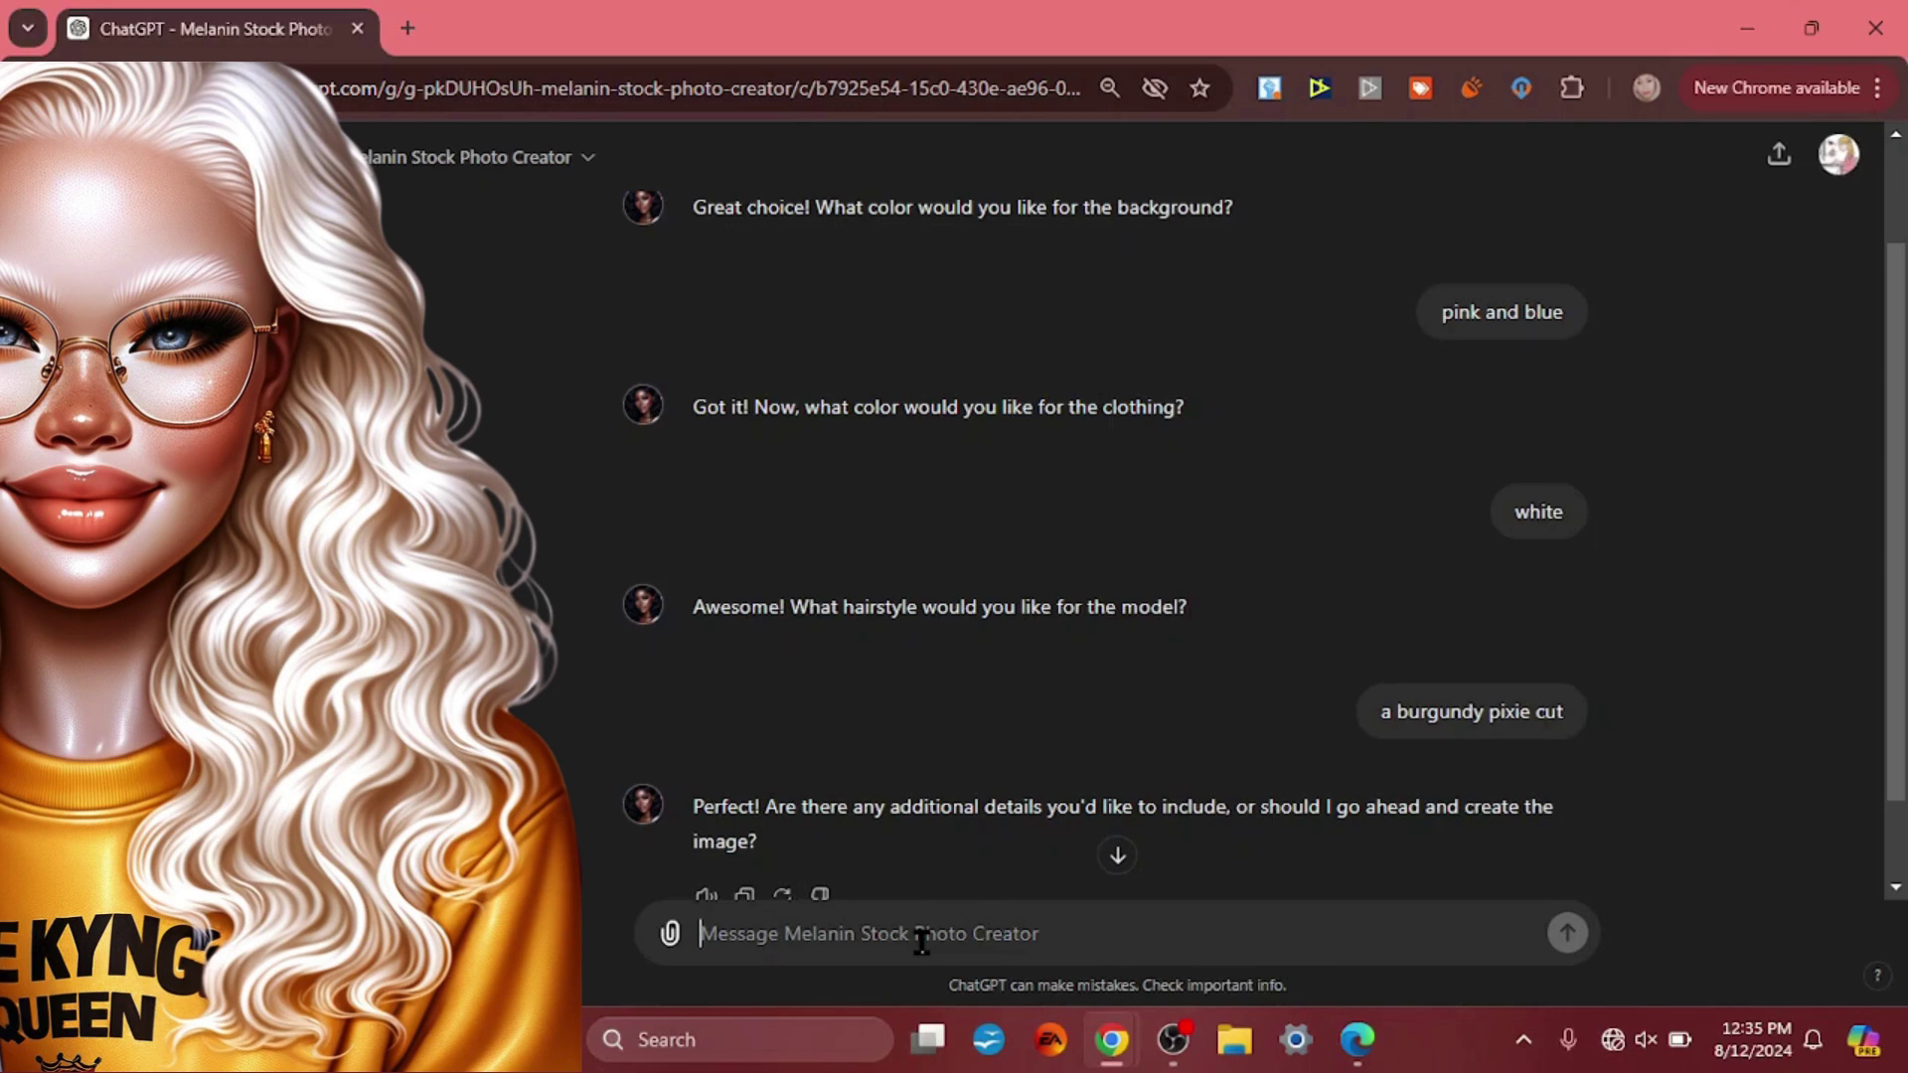
- Add that she wears gold jewelry and oversized square sunglasses with rose-tinted lenses
type("she is")
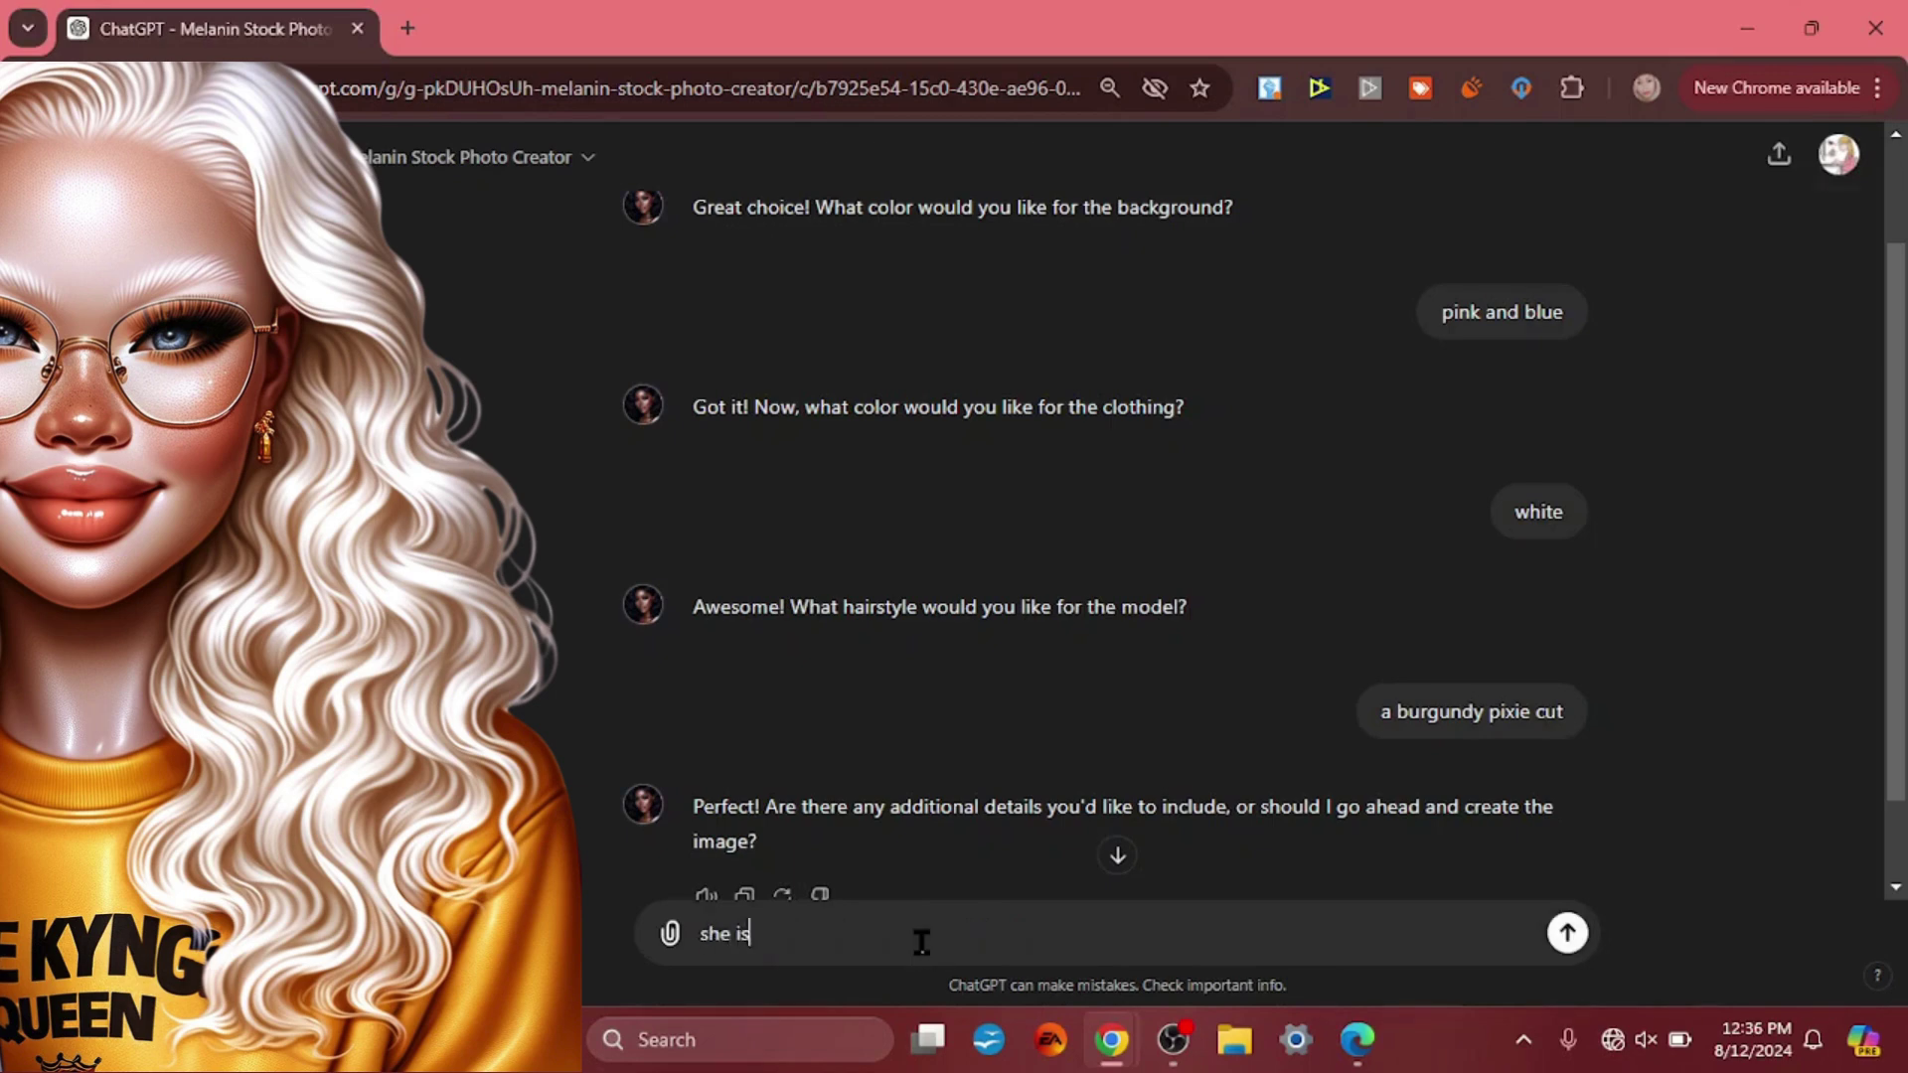
type(" wearing")
type(" gold jewel")
type("ry and")
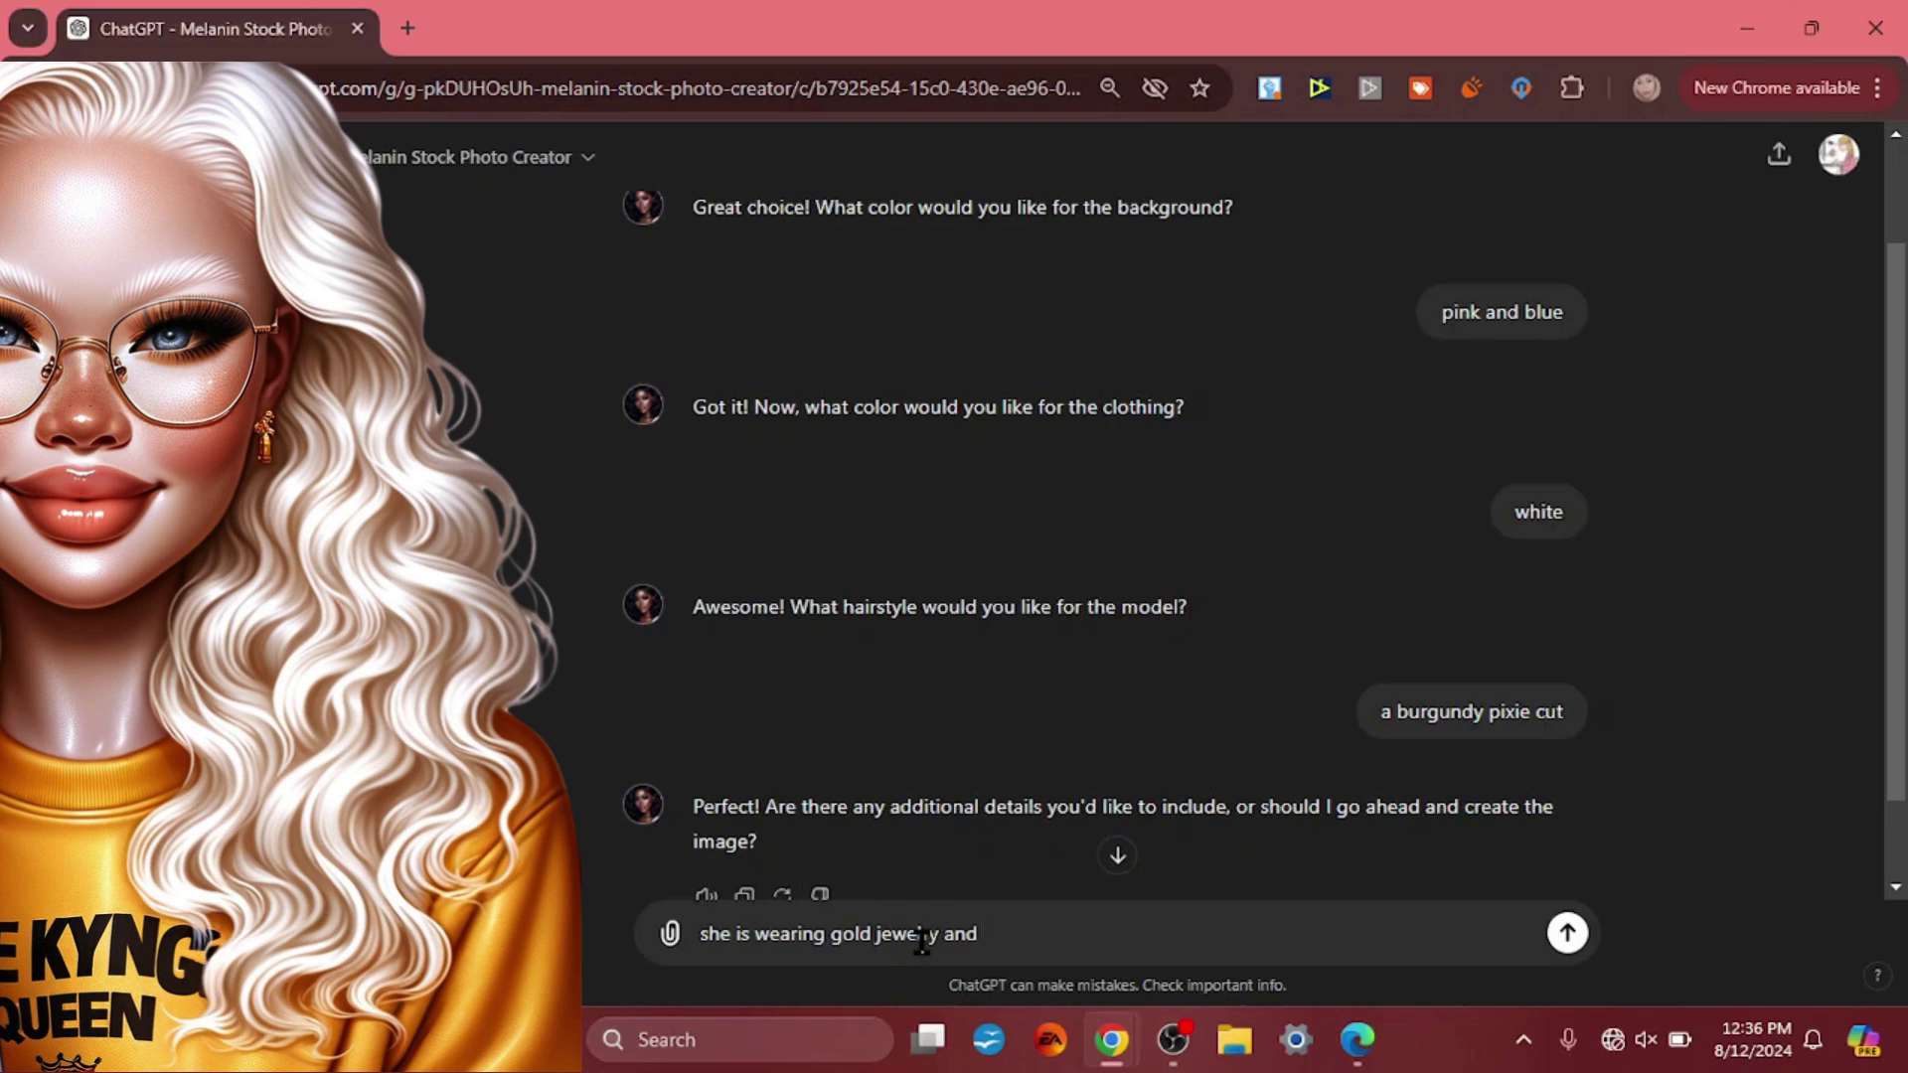
type(" square ")
type("framed ov")
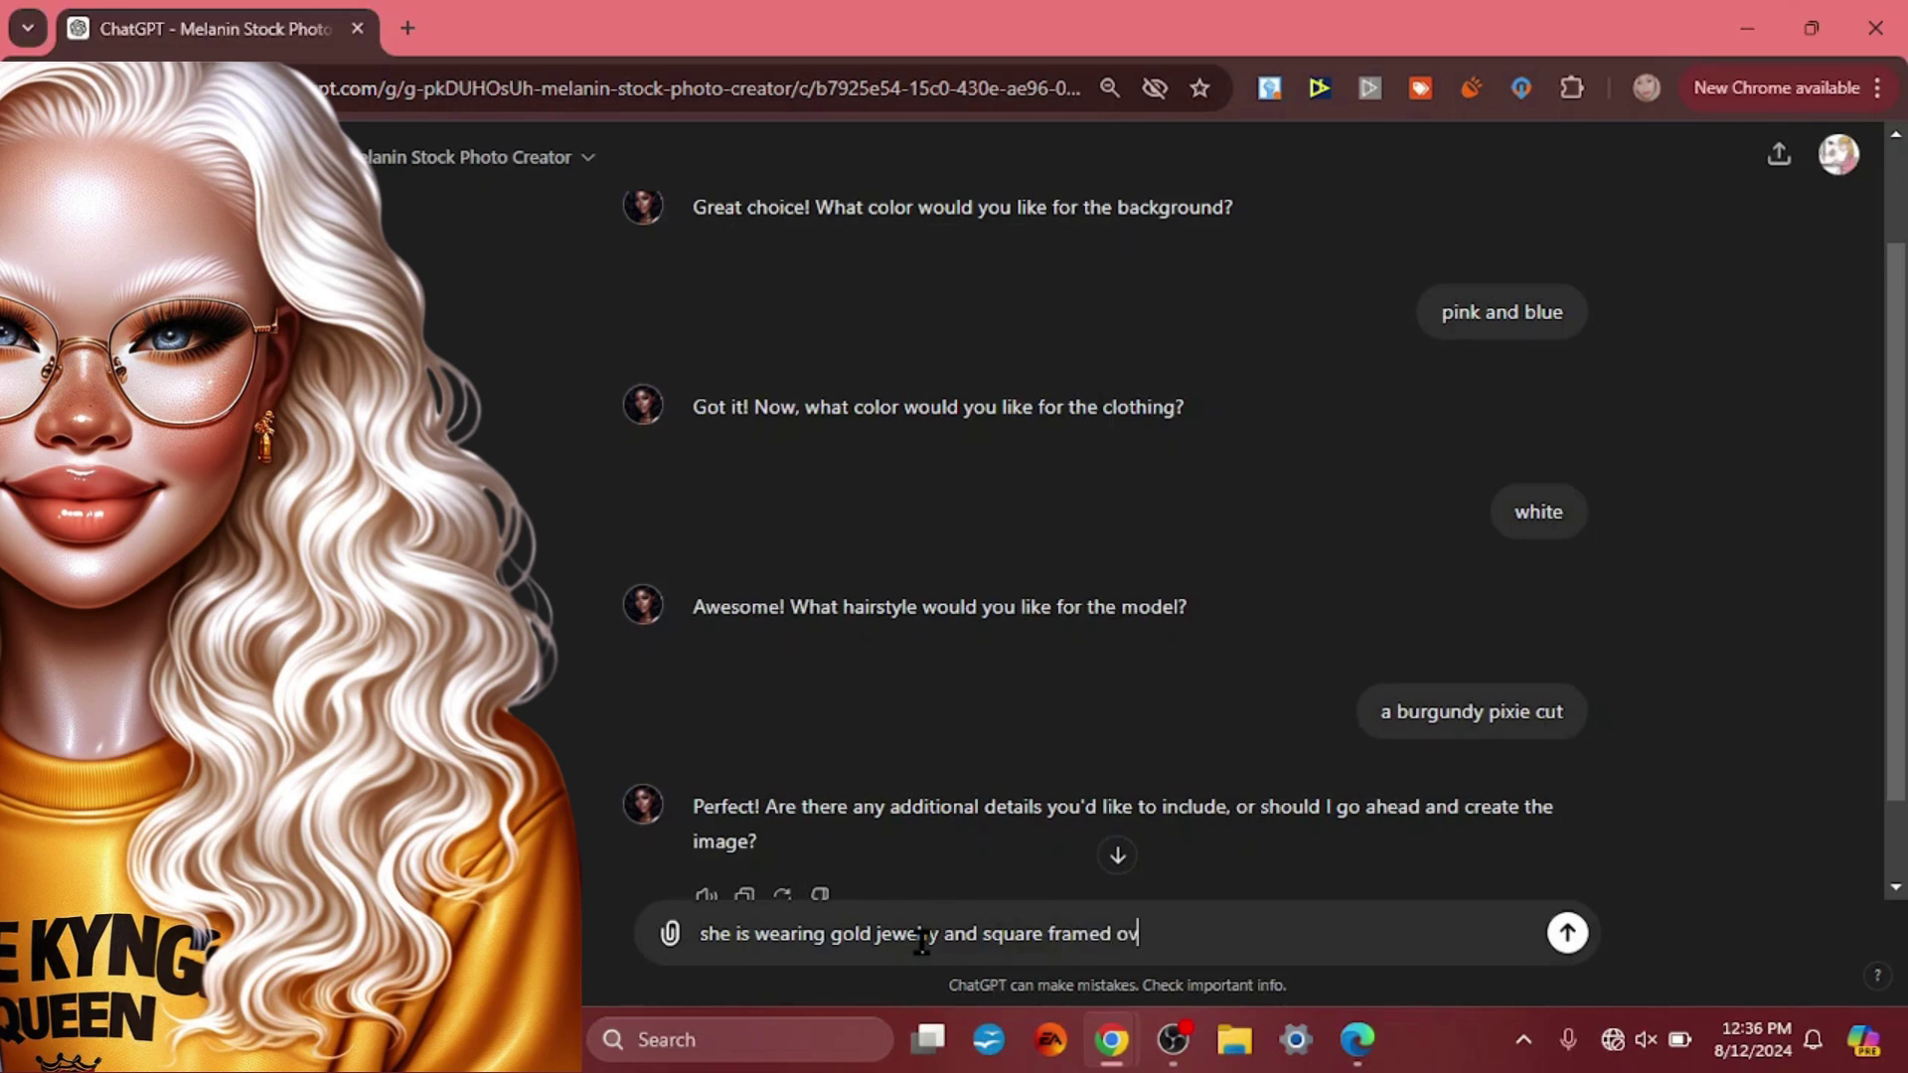
type("er")
type("sized ")
type("cungla")
type("sses with ")
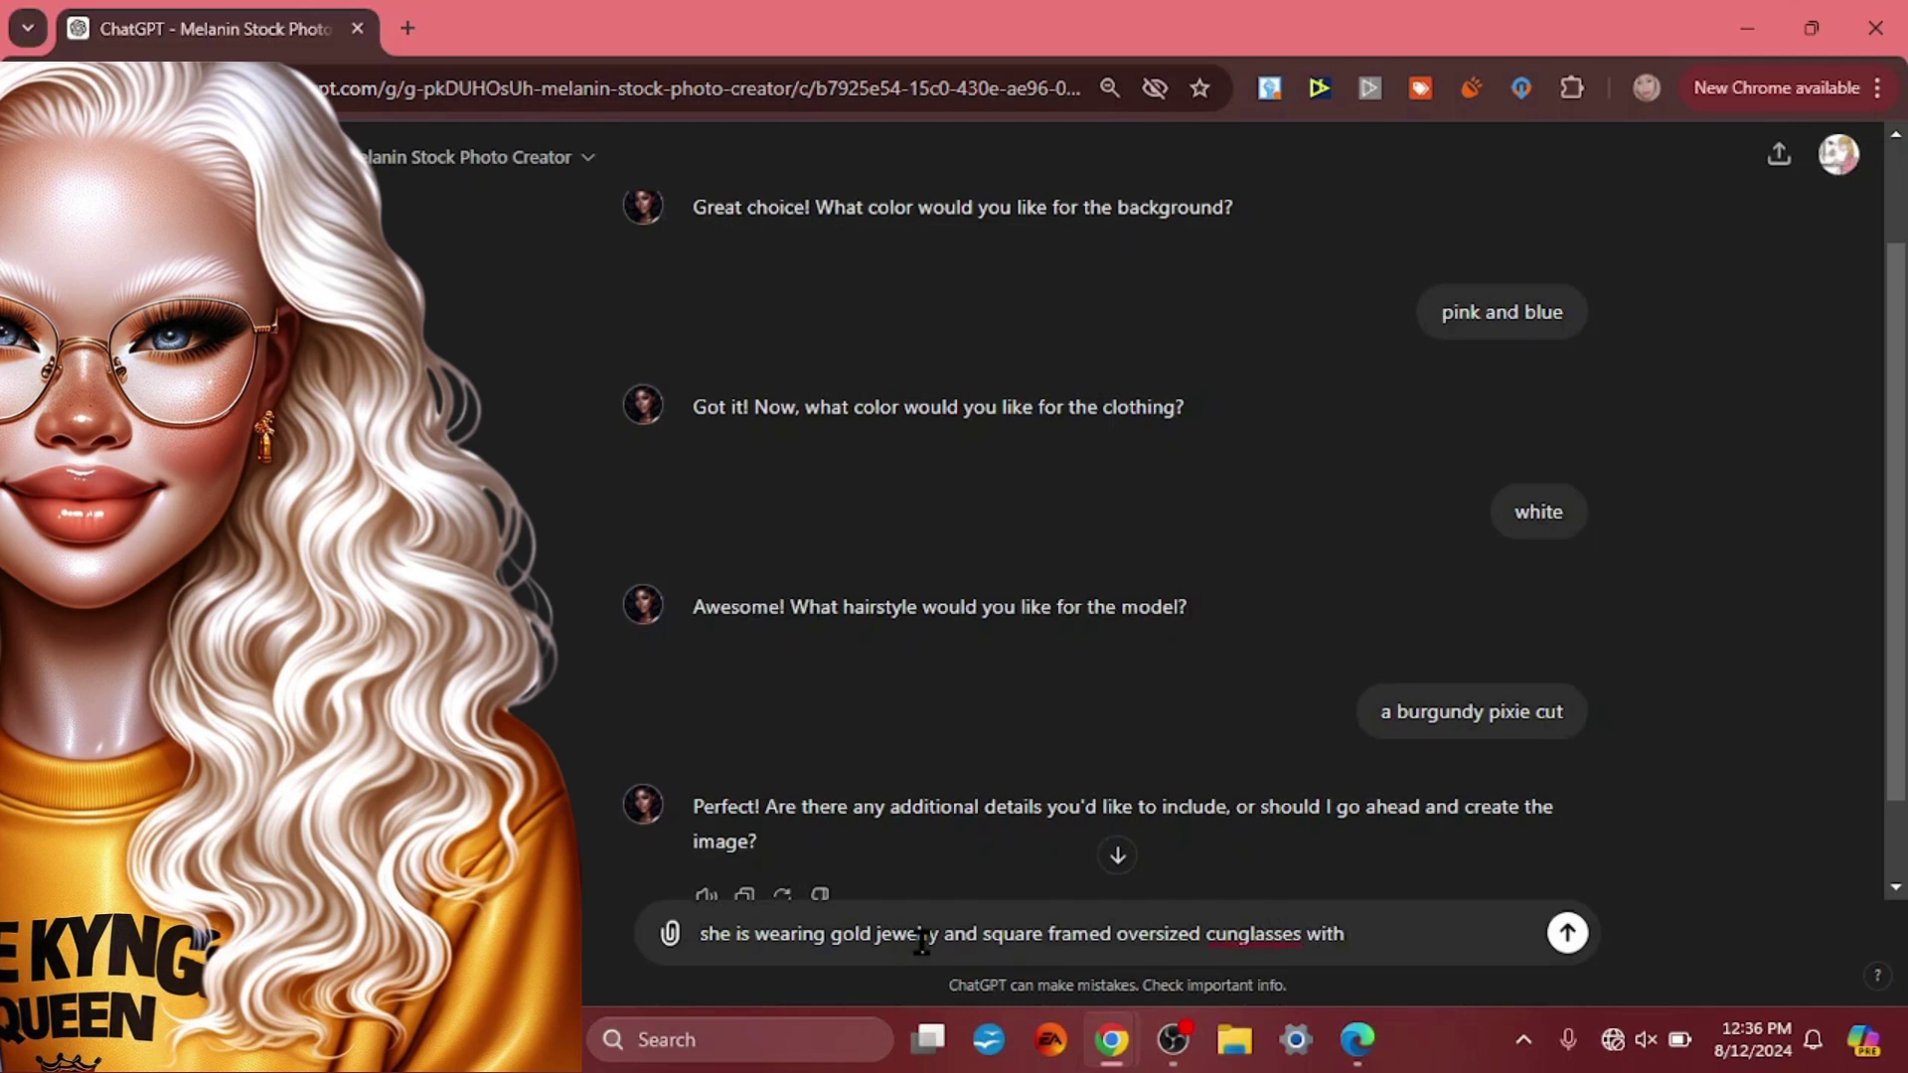
type("rose tin")
type("ted lens")
type("es")
type(",")
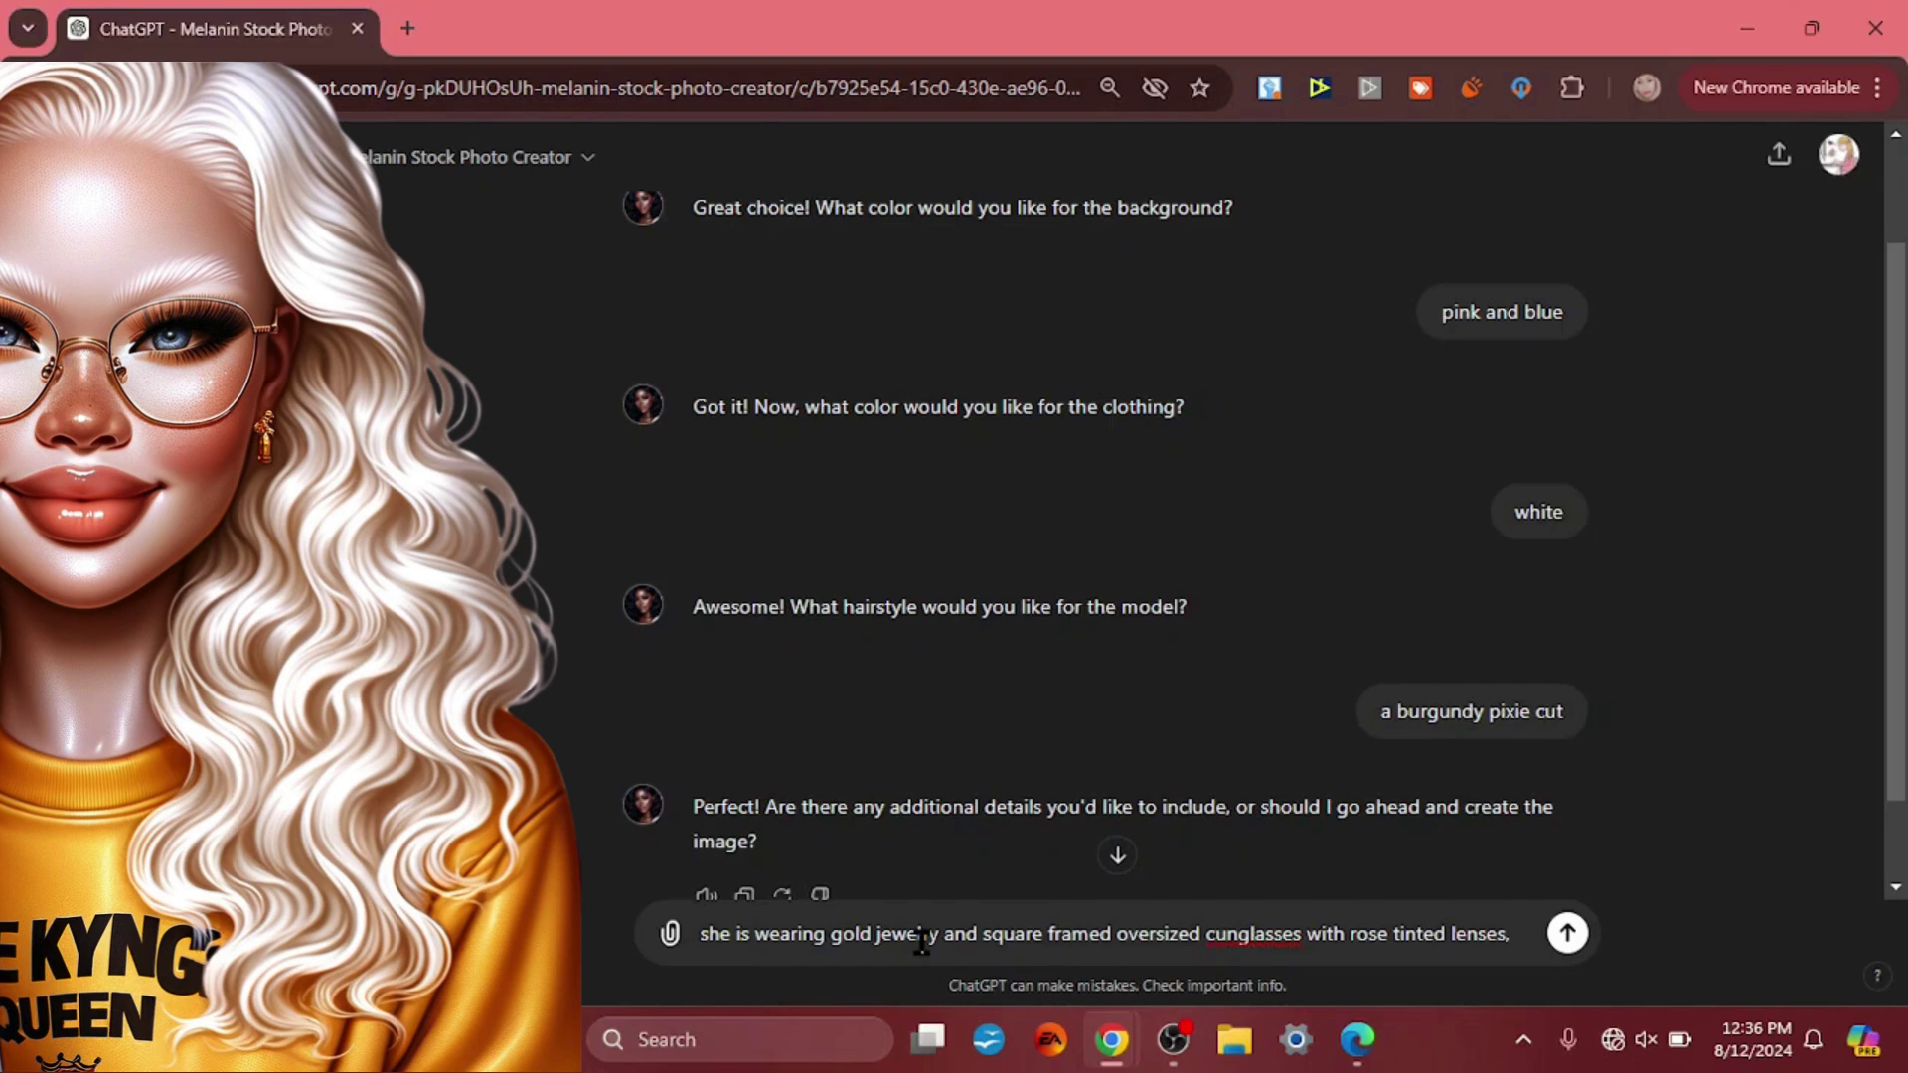
type(" she")
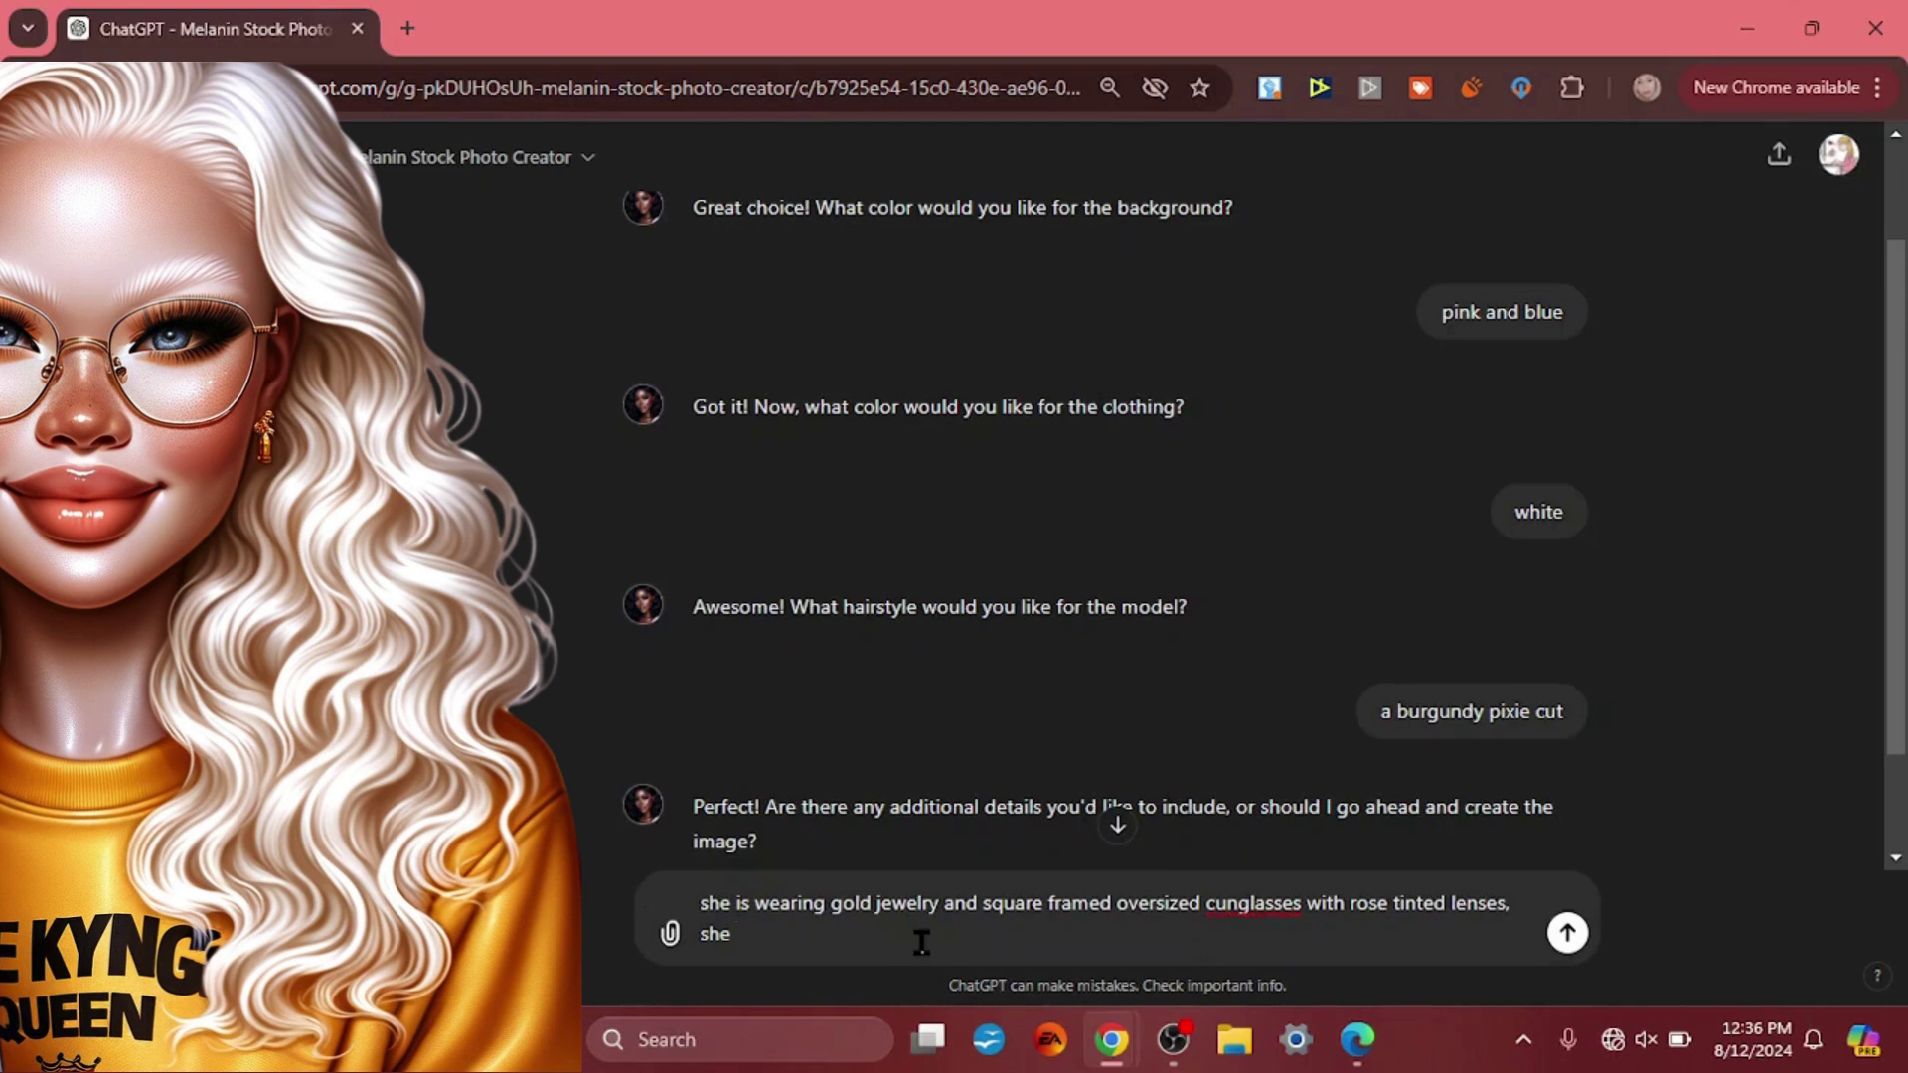
key("BackSpace")
key("BackSpace")
key("BackSpace")
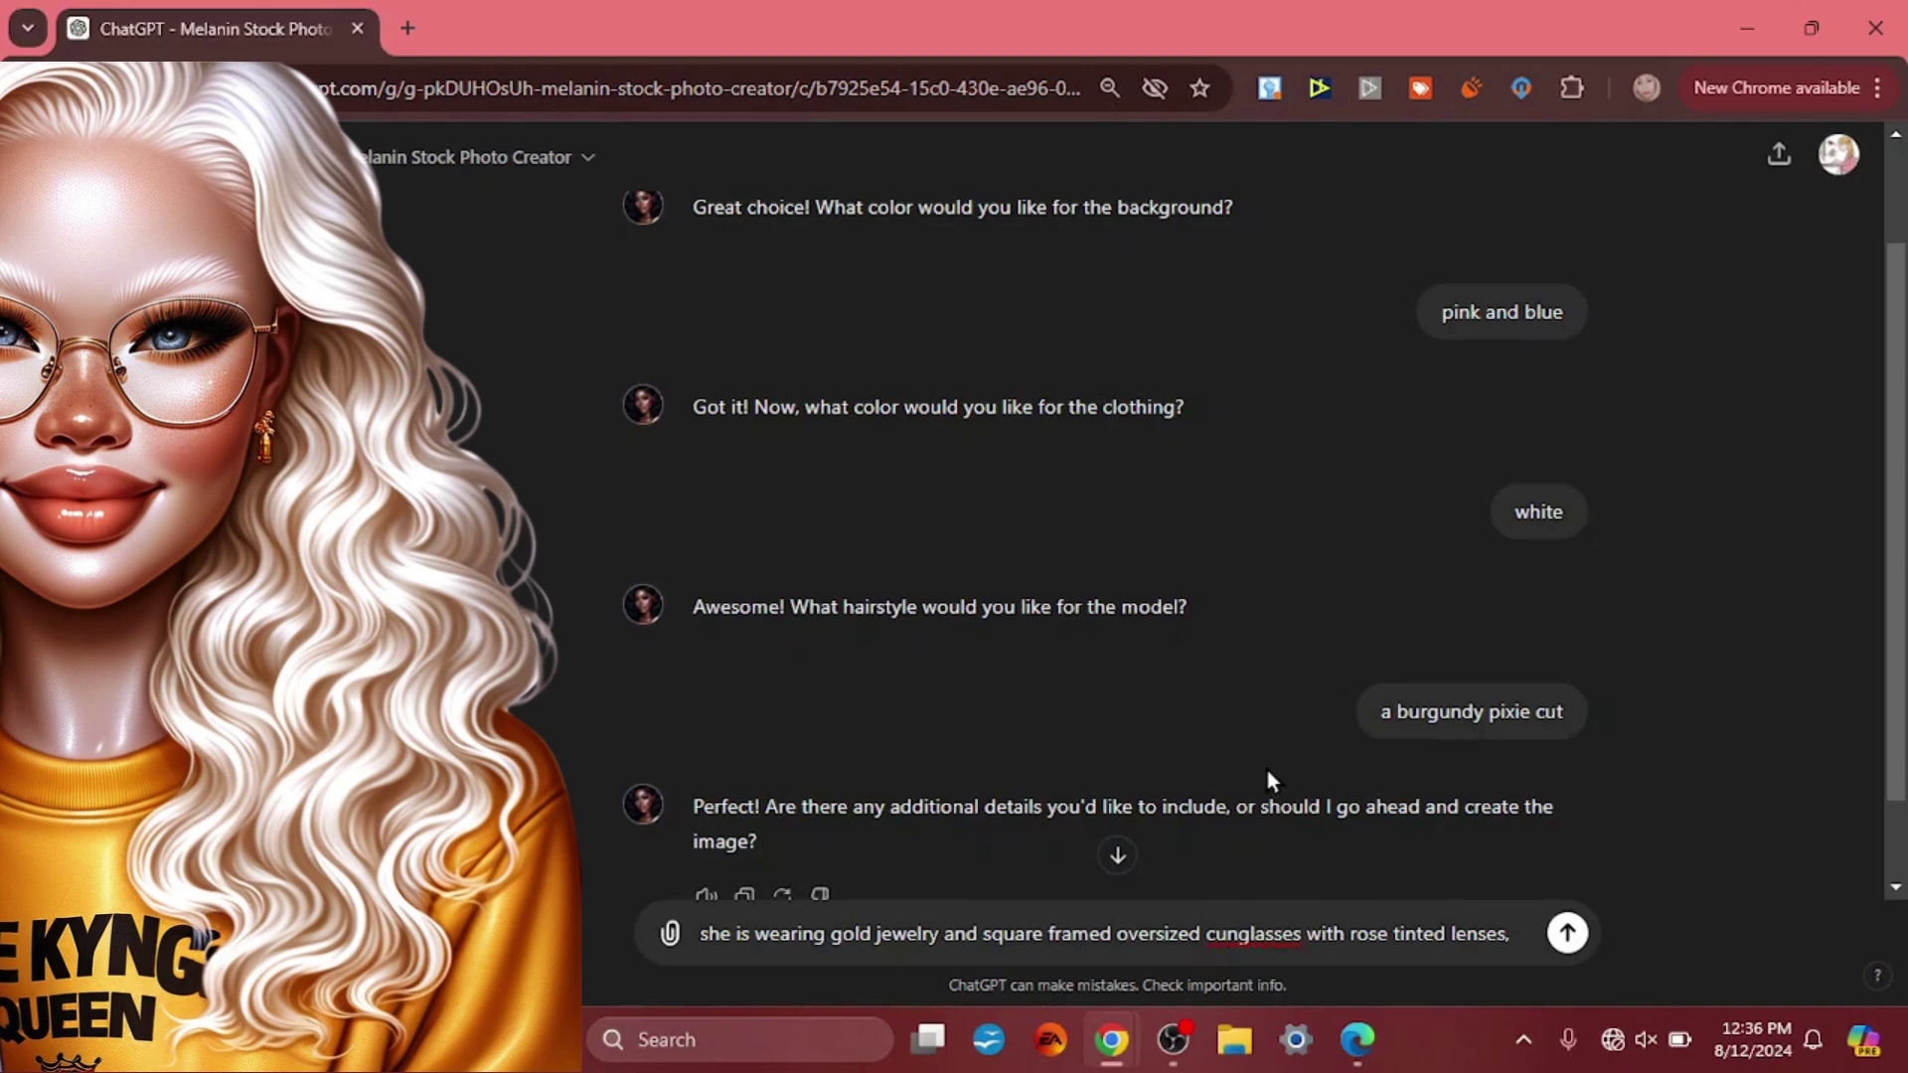
key("Return")
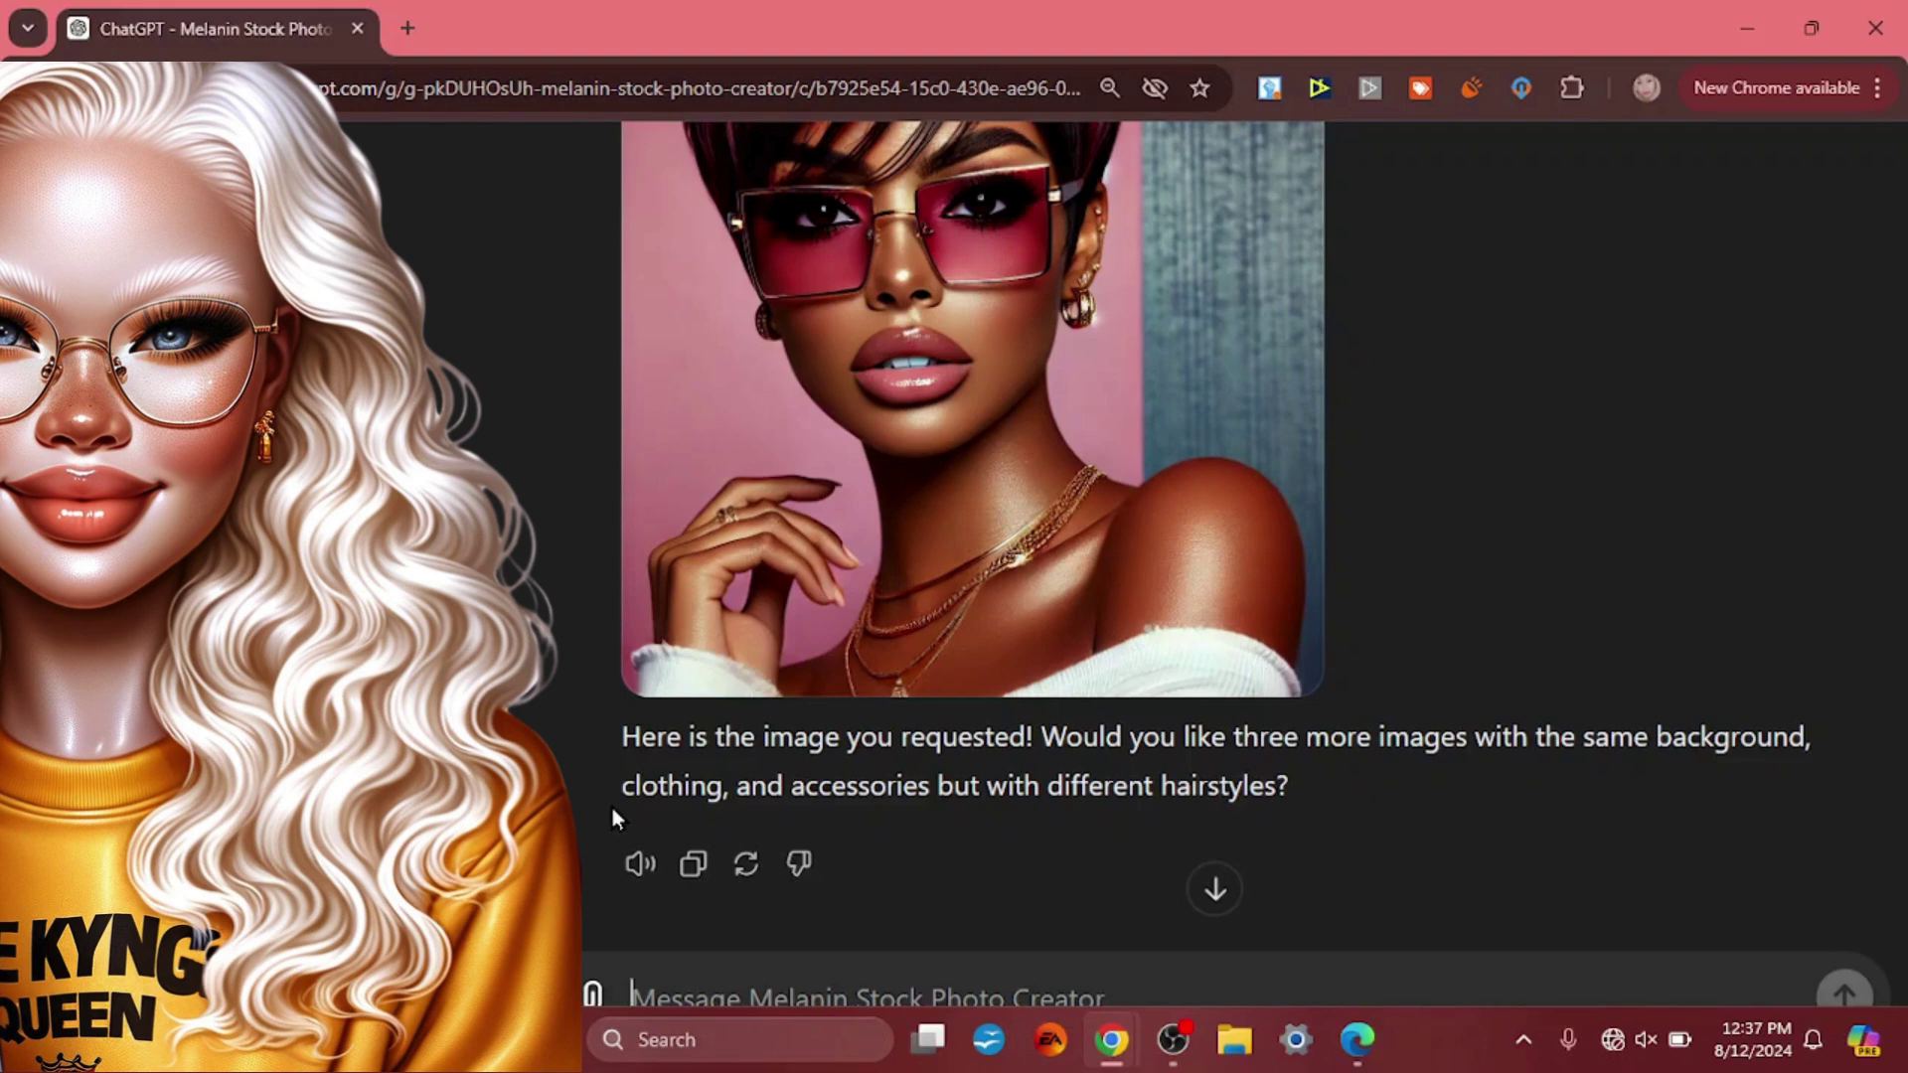
- Reset the page zoom to normal once the burgundy pixie-cut portrait has generated
key("ctrl+minus")
key("ctrl+minus")
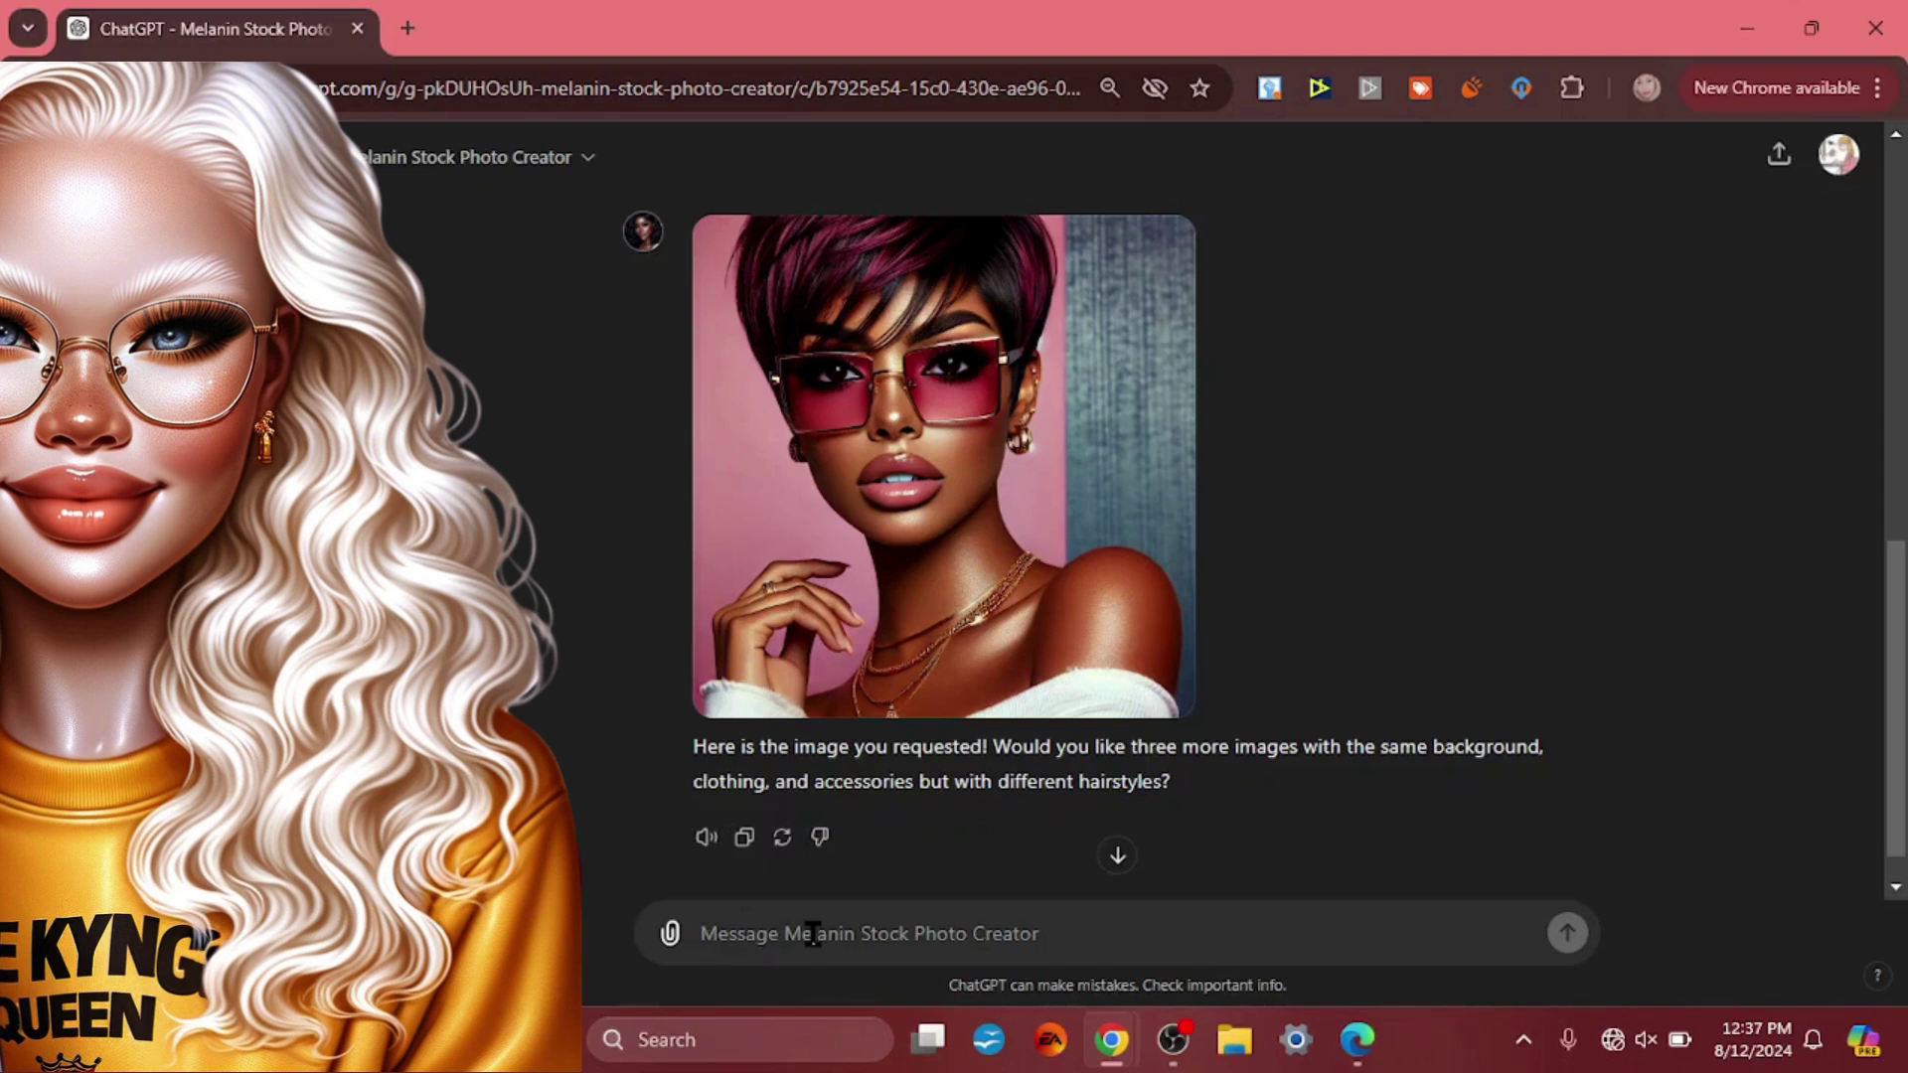
- Reply 'yes' to accept more hairstyle variations
type("yes")
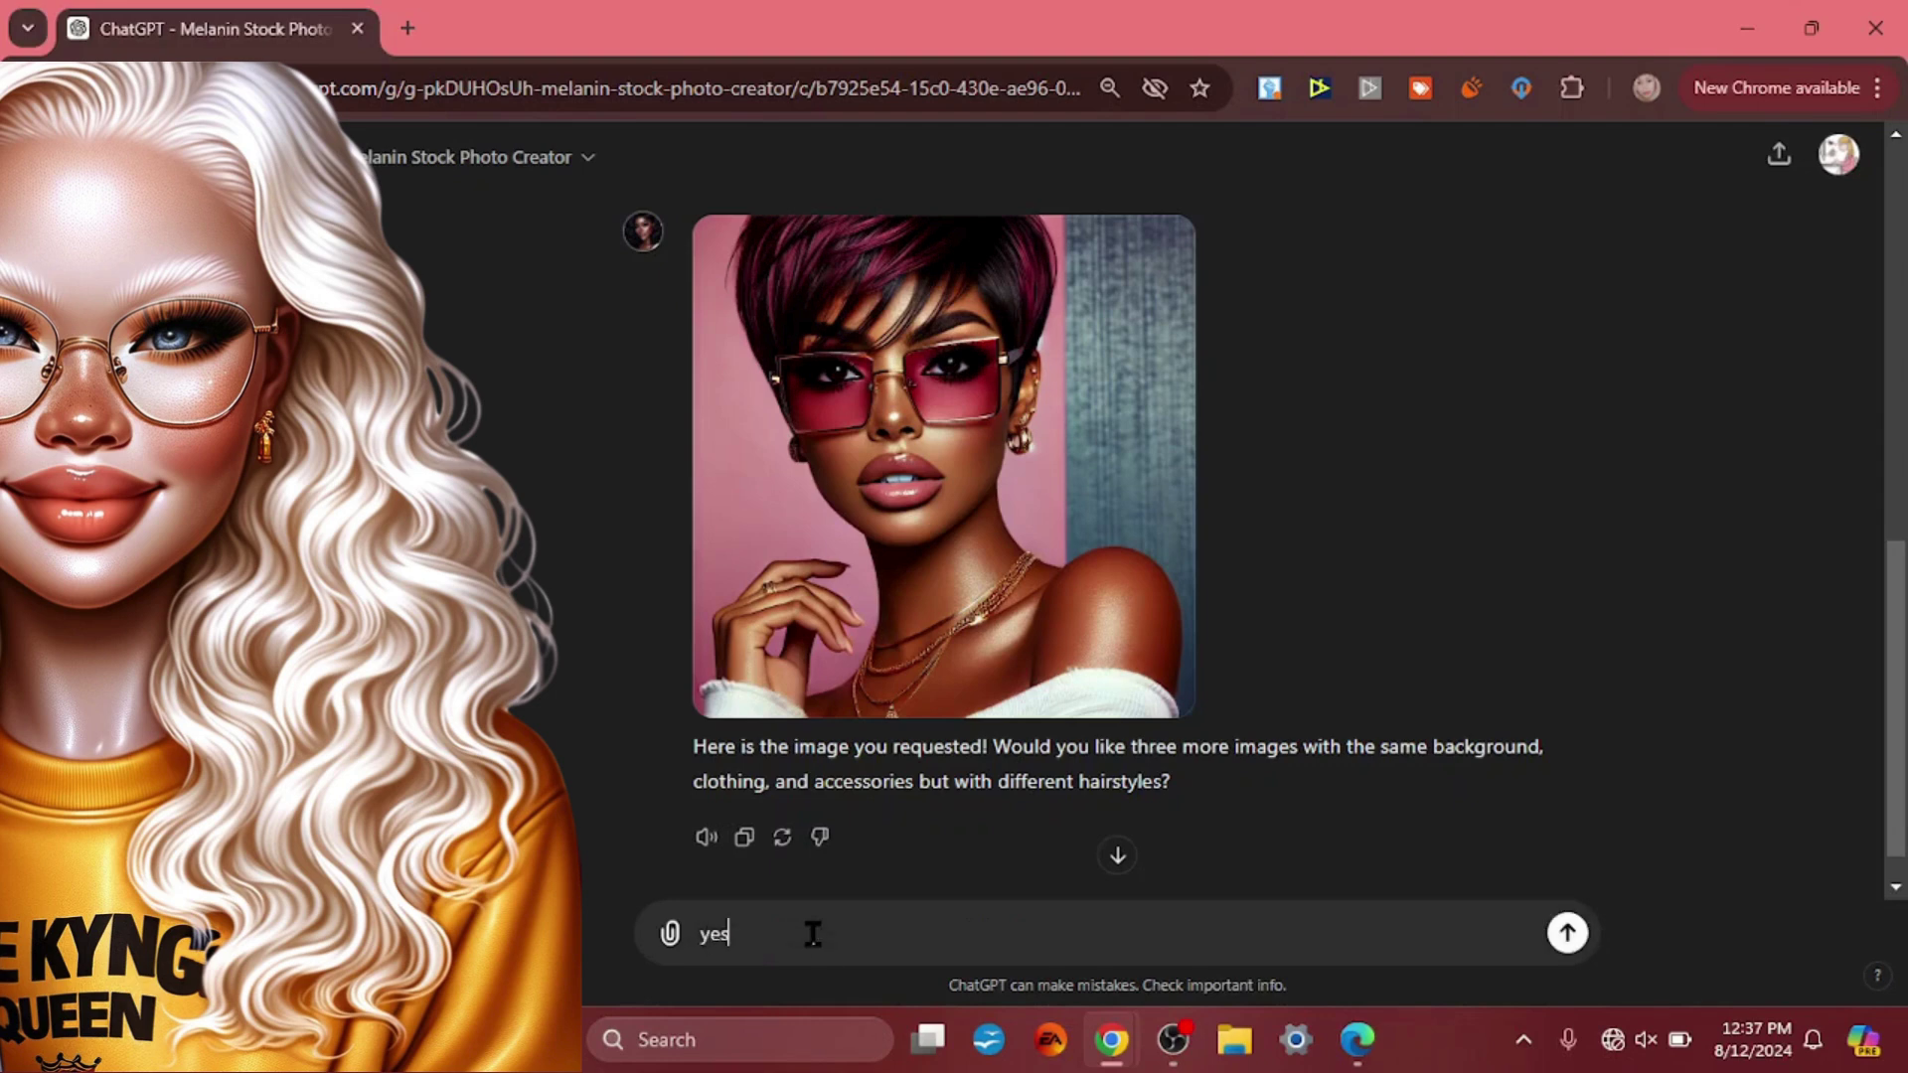
key("Return")
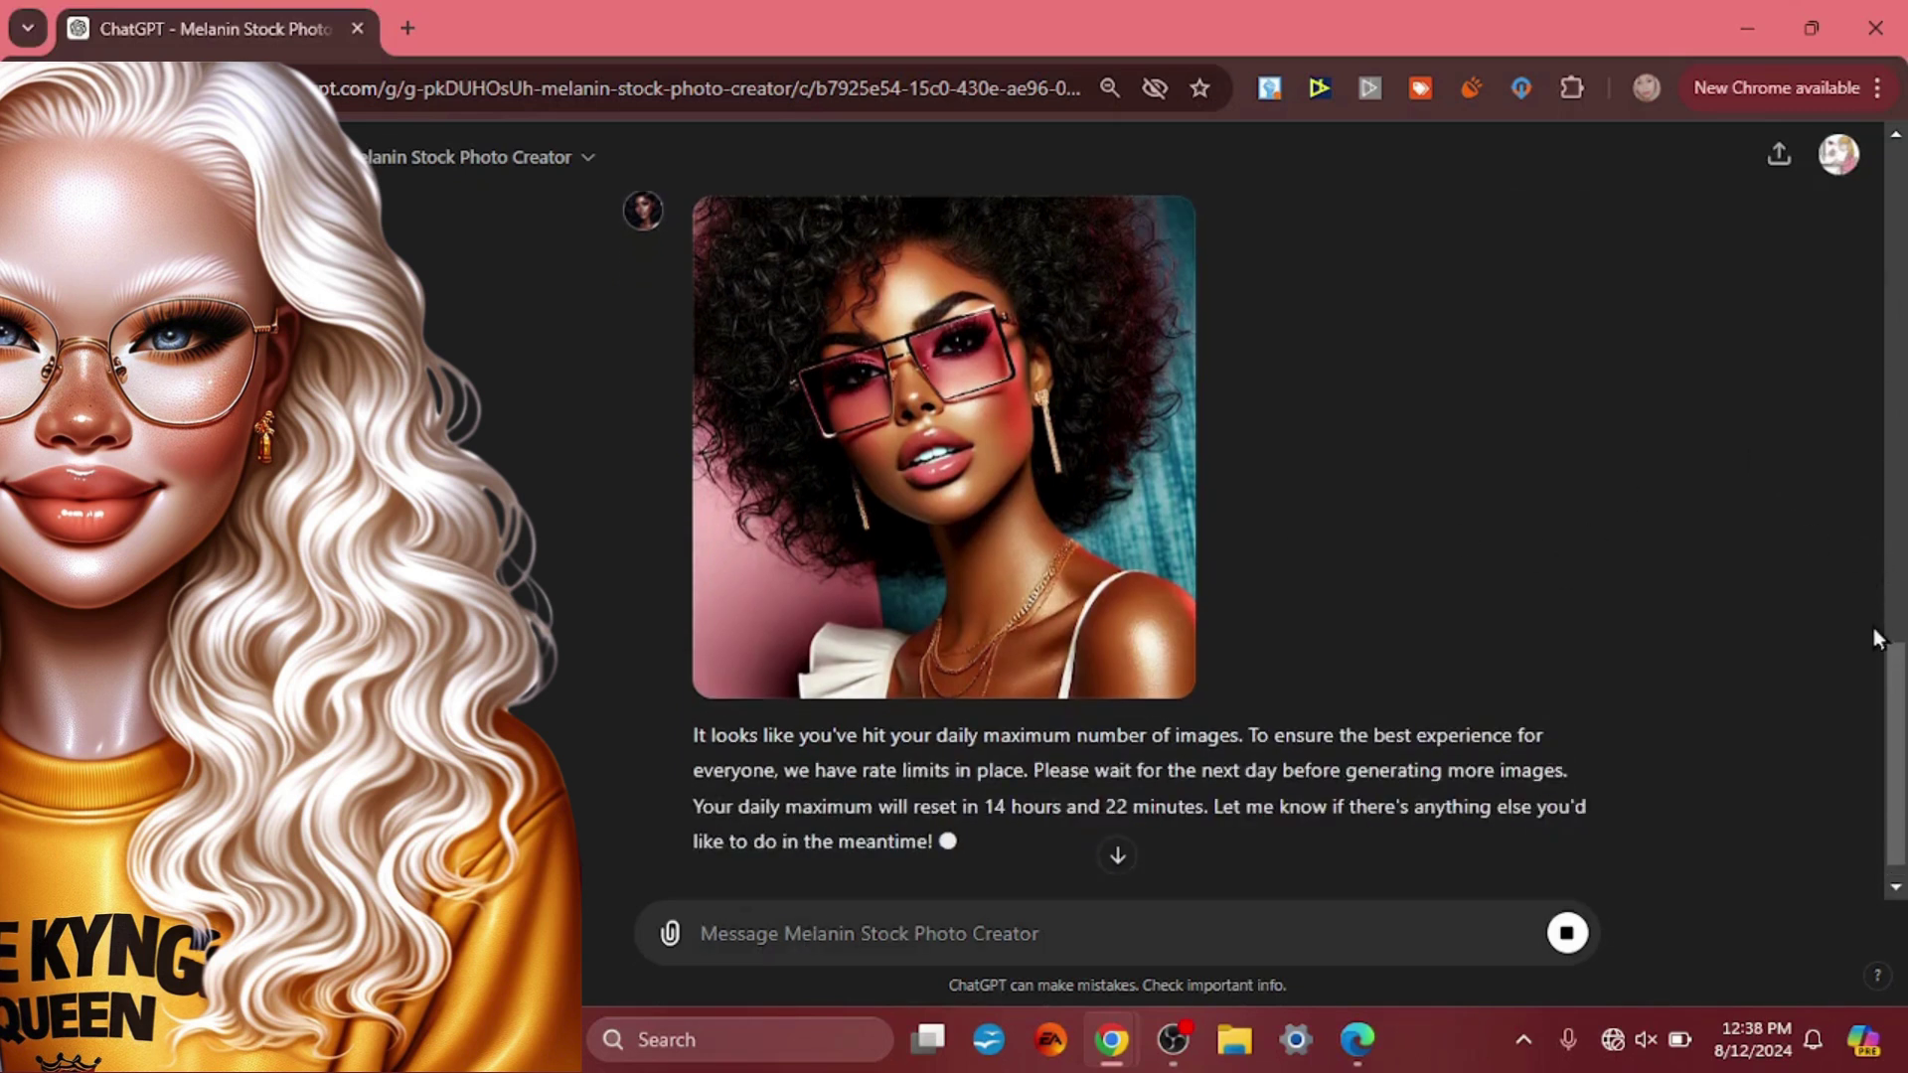
left_click_drag(1893, 711, 1899, 763)
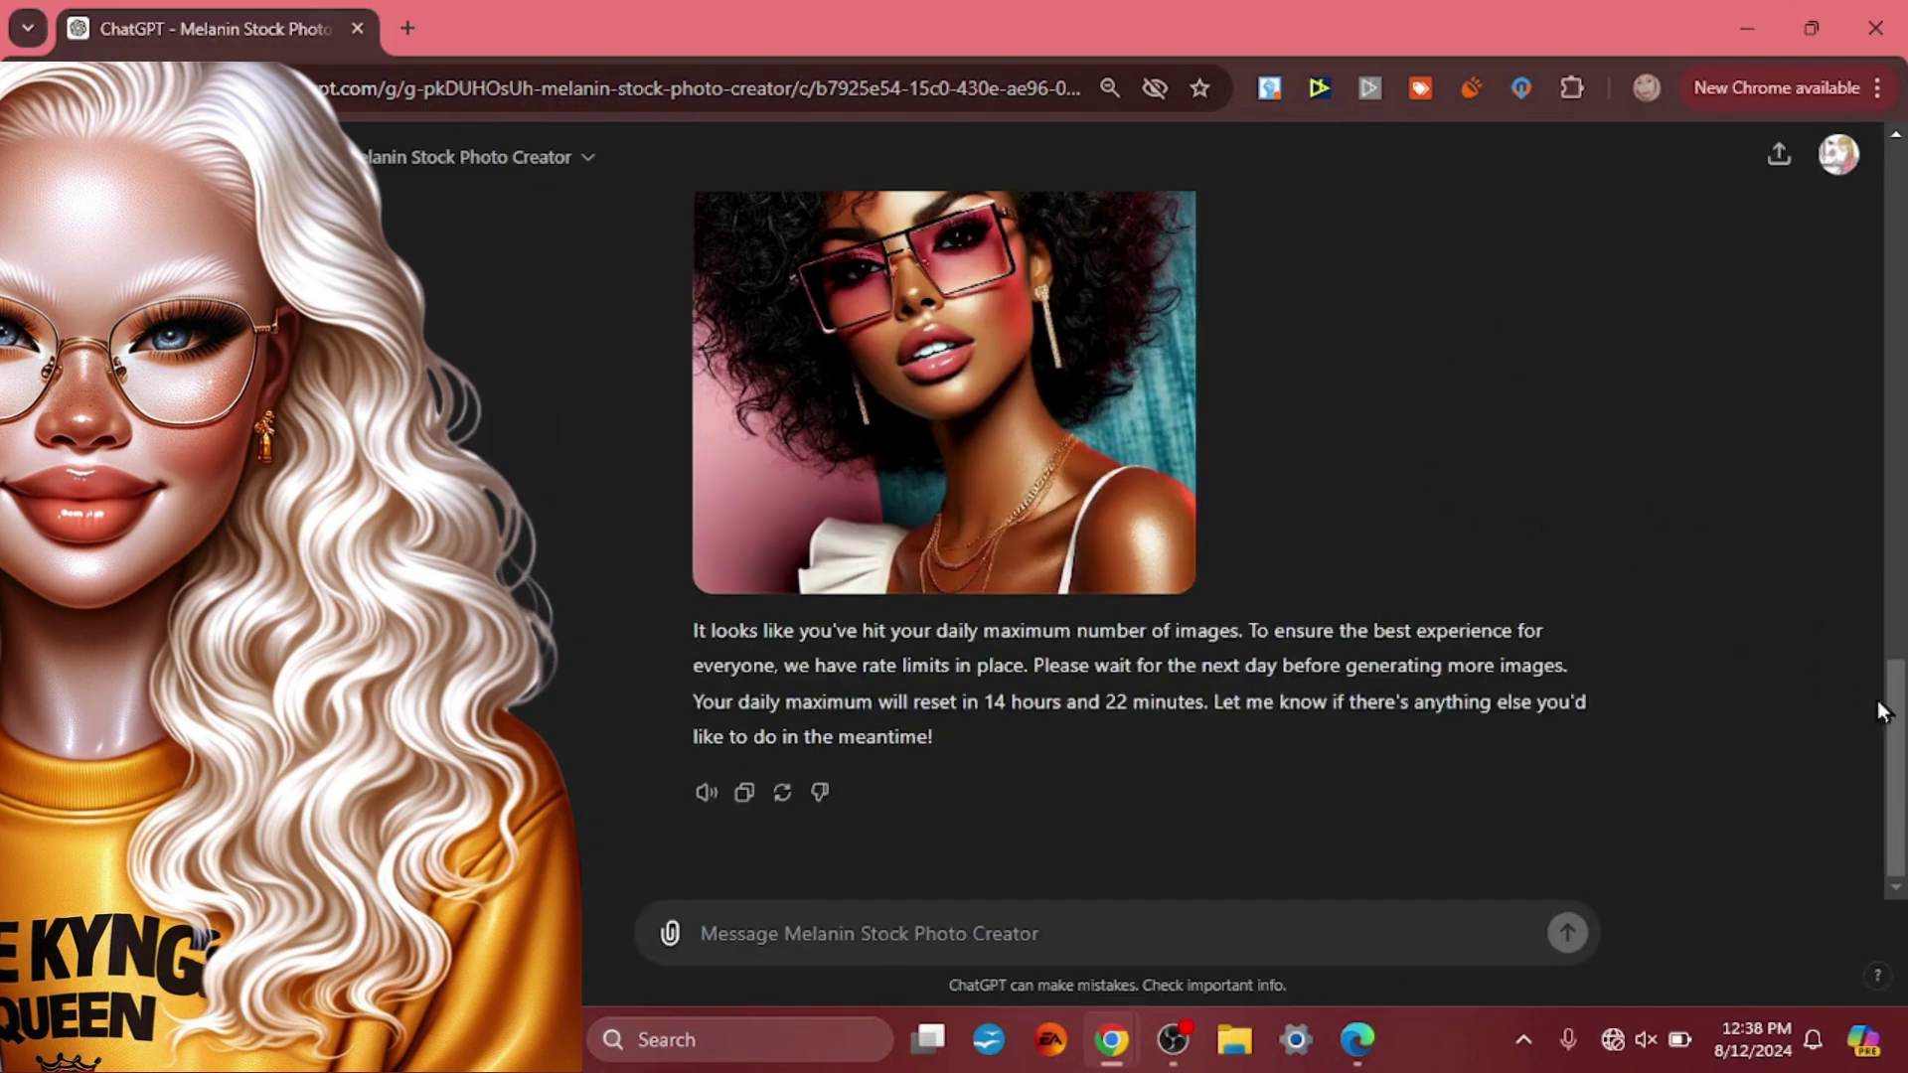
left_click_drag(1900, 773, 1903, 734)
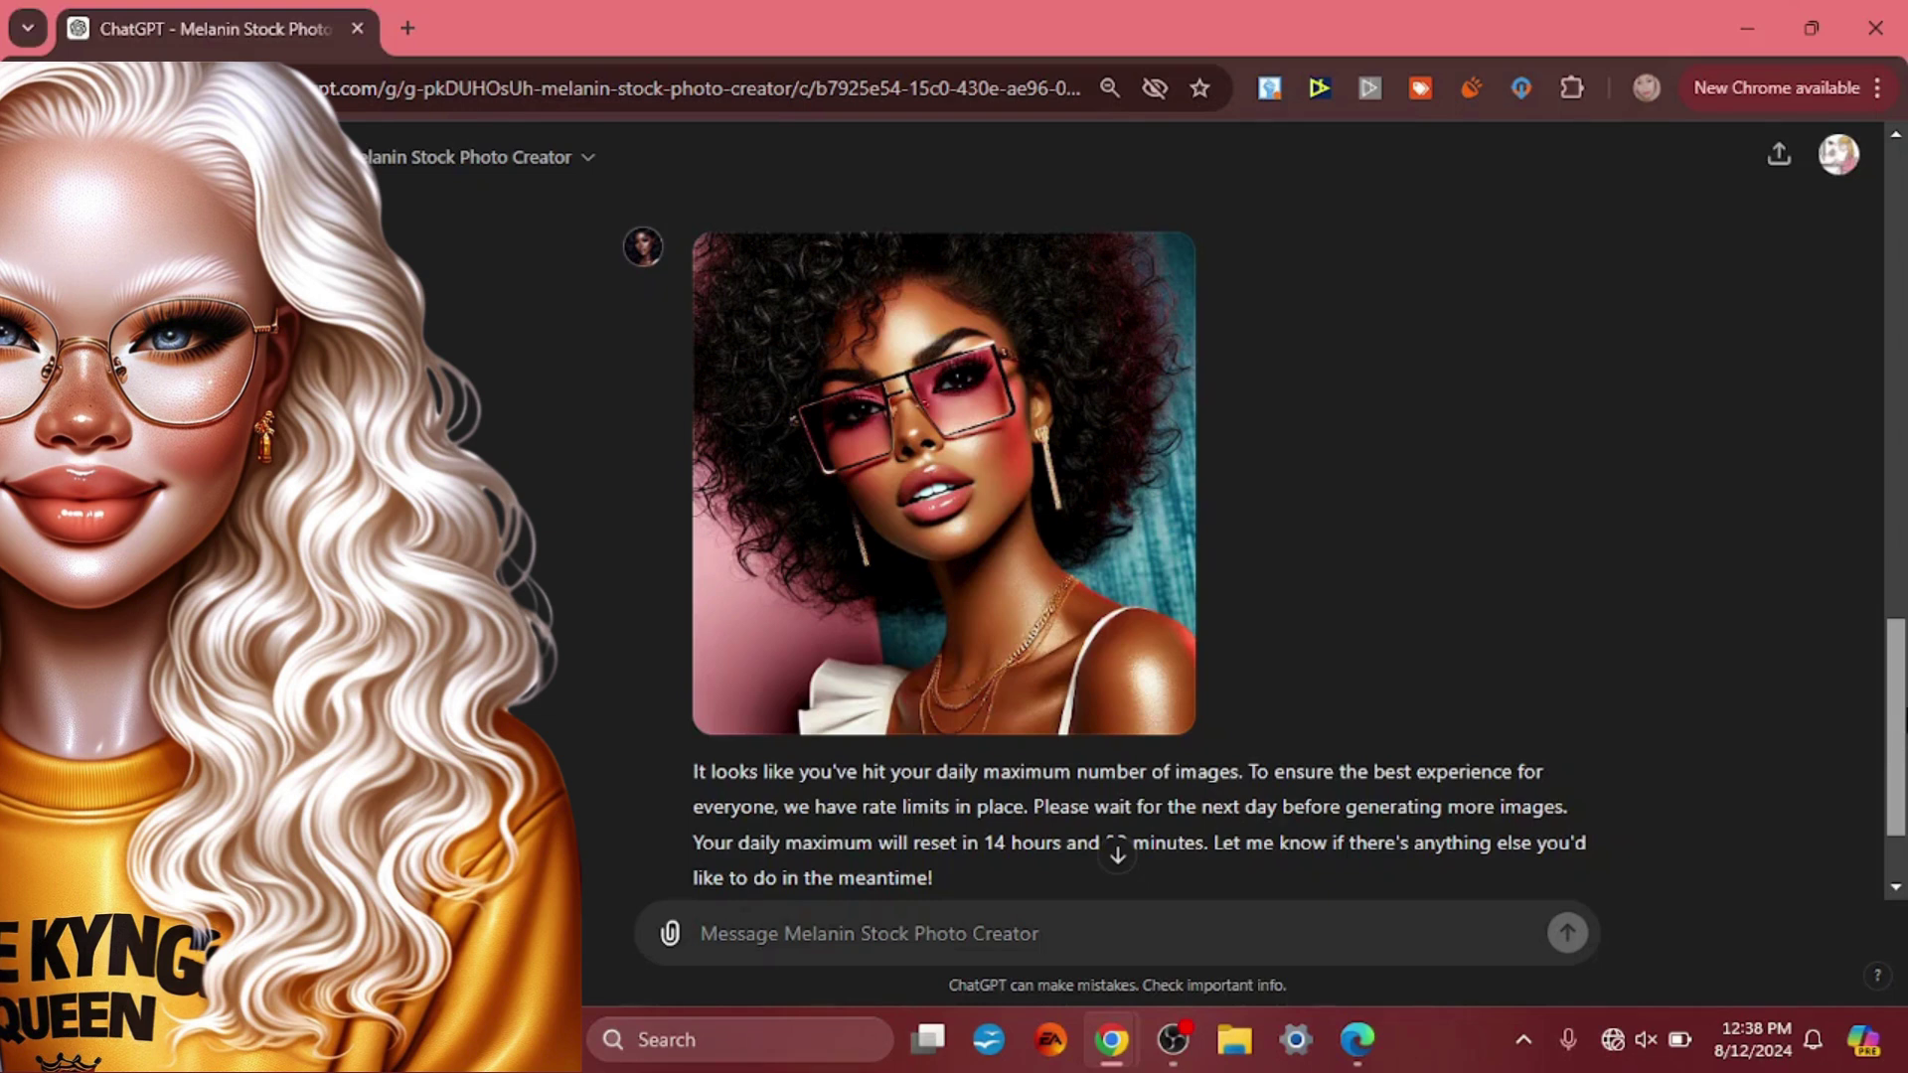
mouse_move(1902, 733)
left_mouse_down()
mouse_move(1900, 521)
mouse_move(1898, 703)
left_mouse_up()
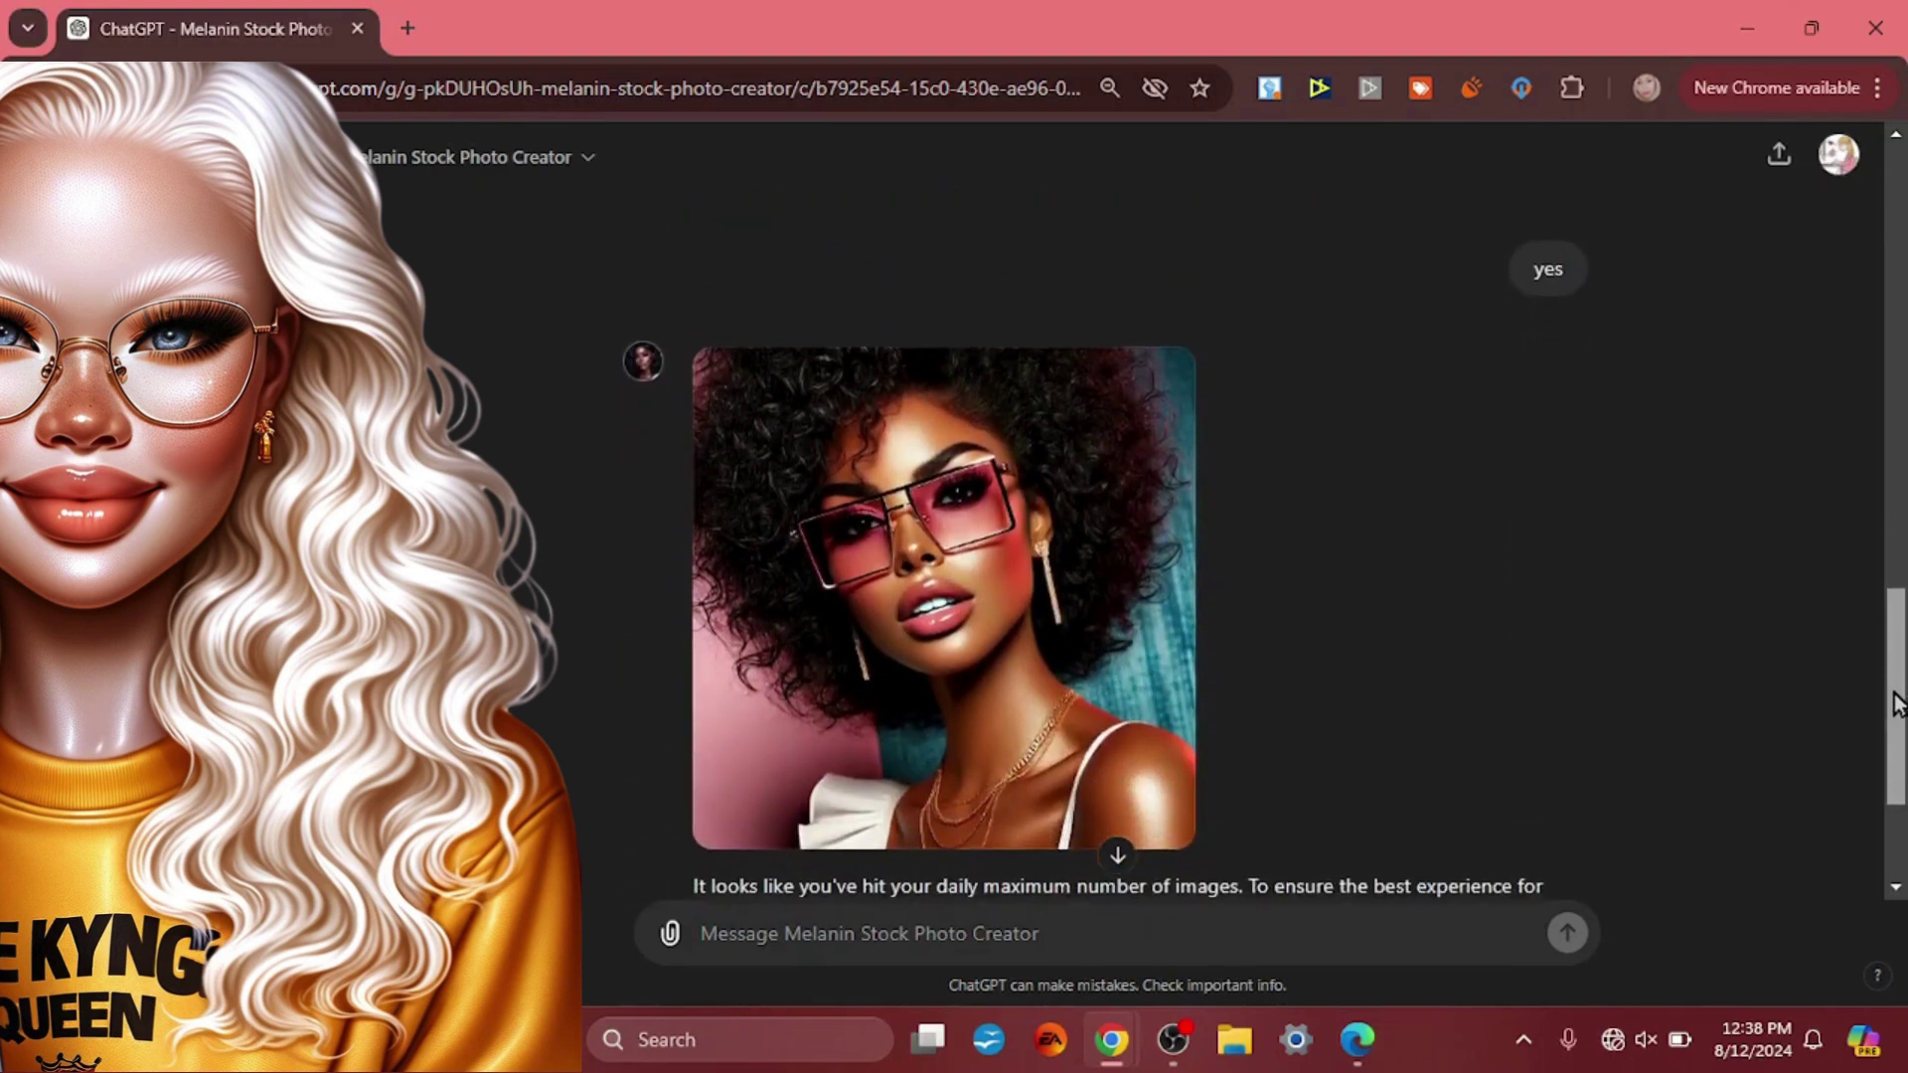